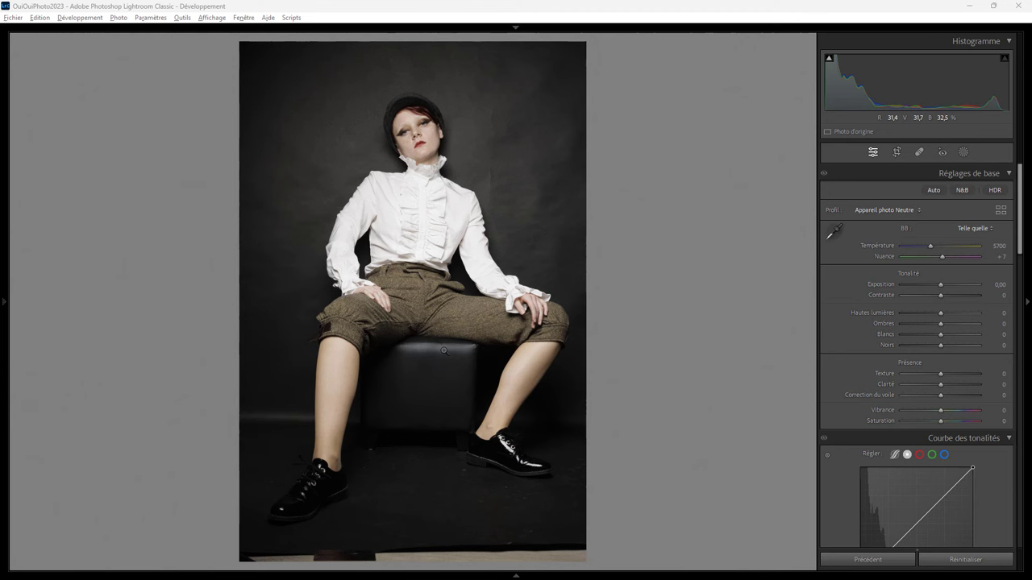
pyautogui.click(431, 122)
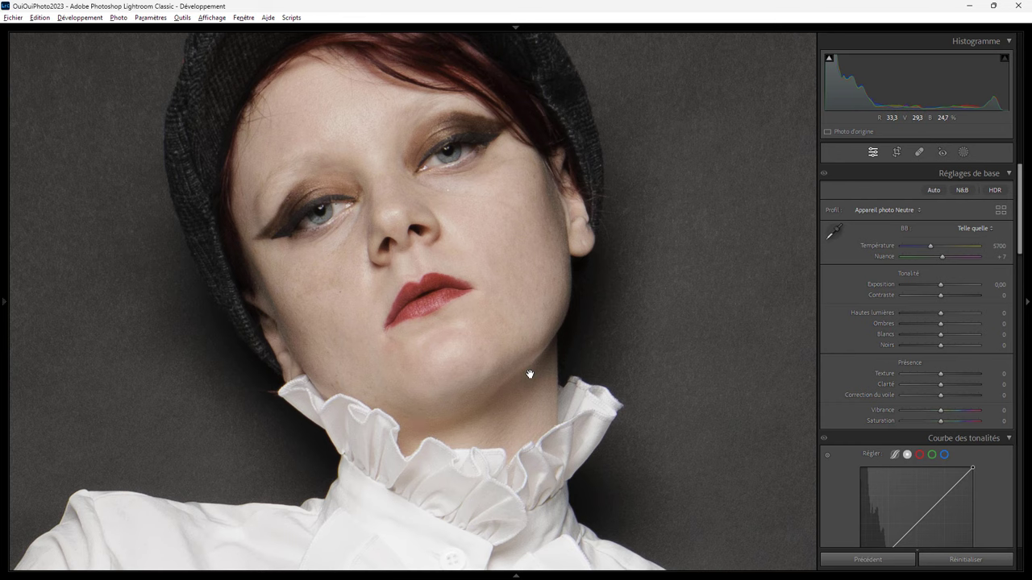
pyautogui.click(475, 250)
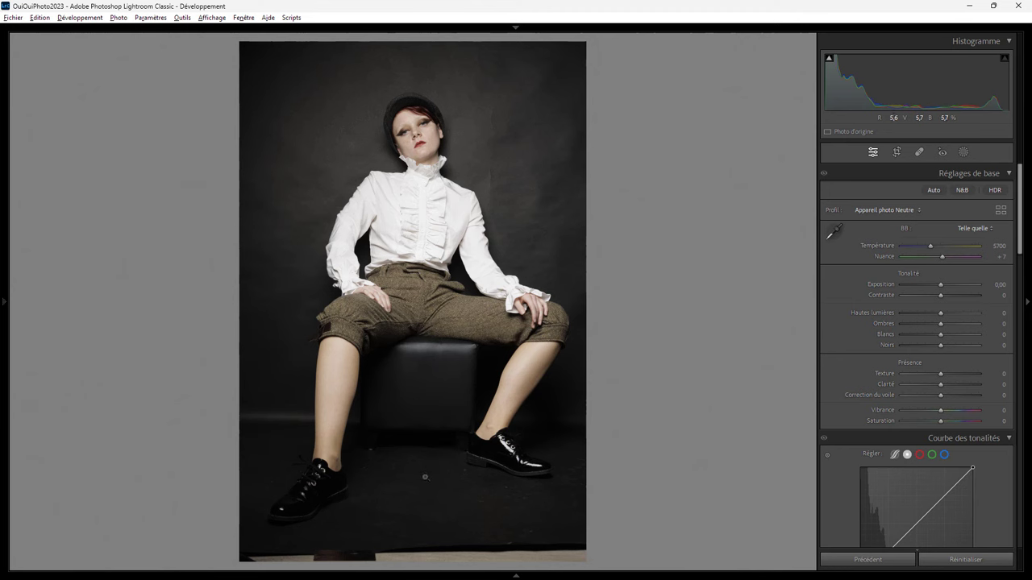
pyautogui.click(414, 132)
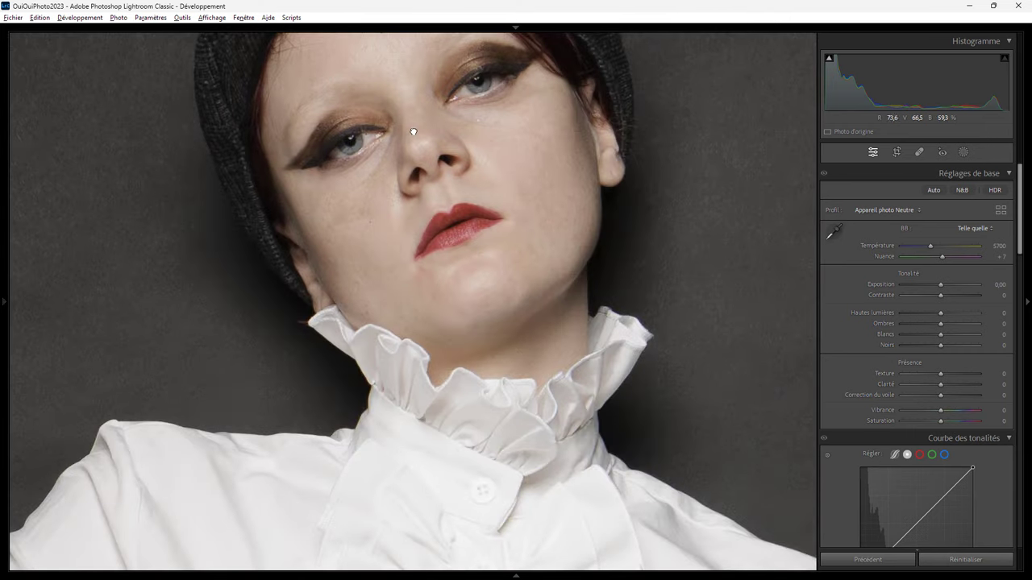
pyautogui.click(458, 145)
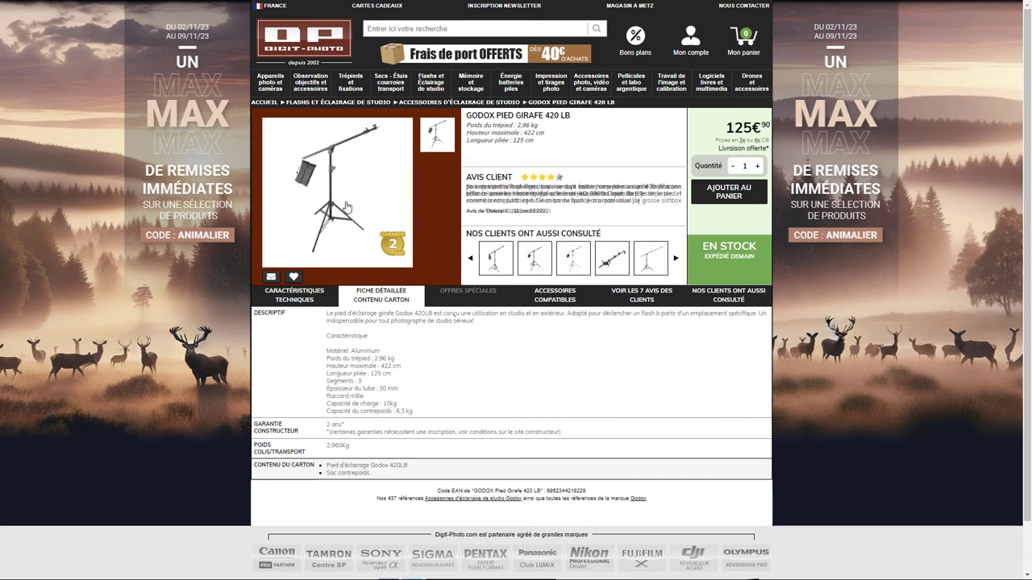
pyautogui.click(346, 206)
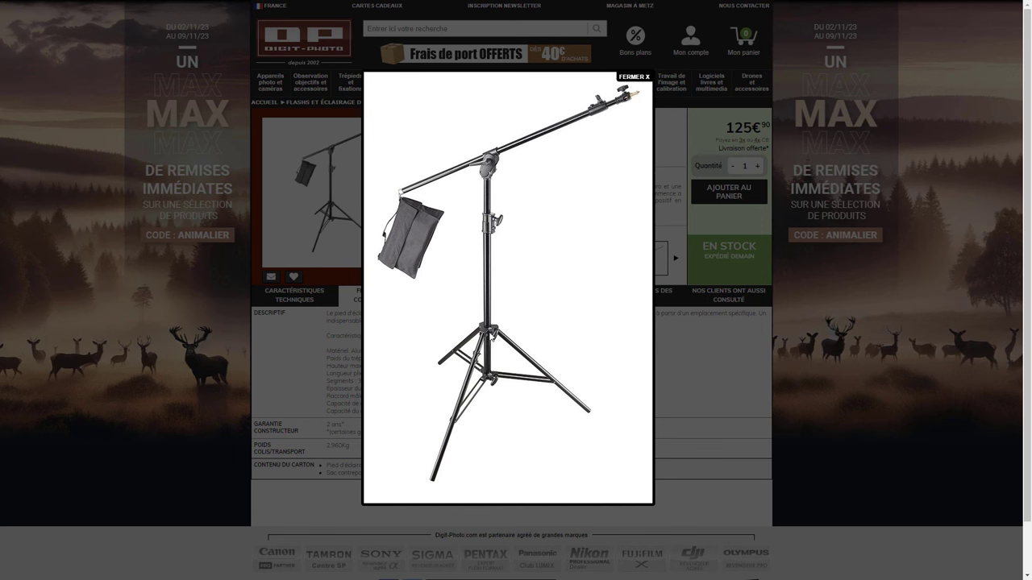
pyautogui.click(634, 76)
pyautogui.click(490, 28)
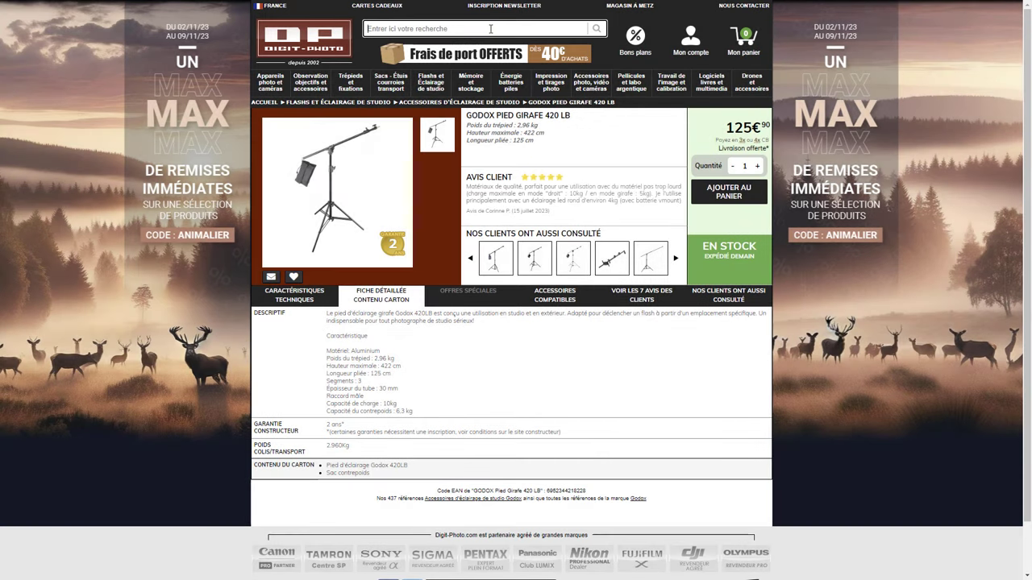
# Search 'bol beauté' and open the Godox BDR-S550 Argenté 55cm page, enlarging its photo
pyautogui.write('bea')
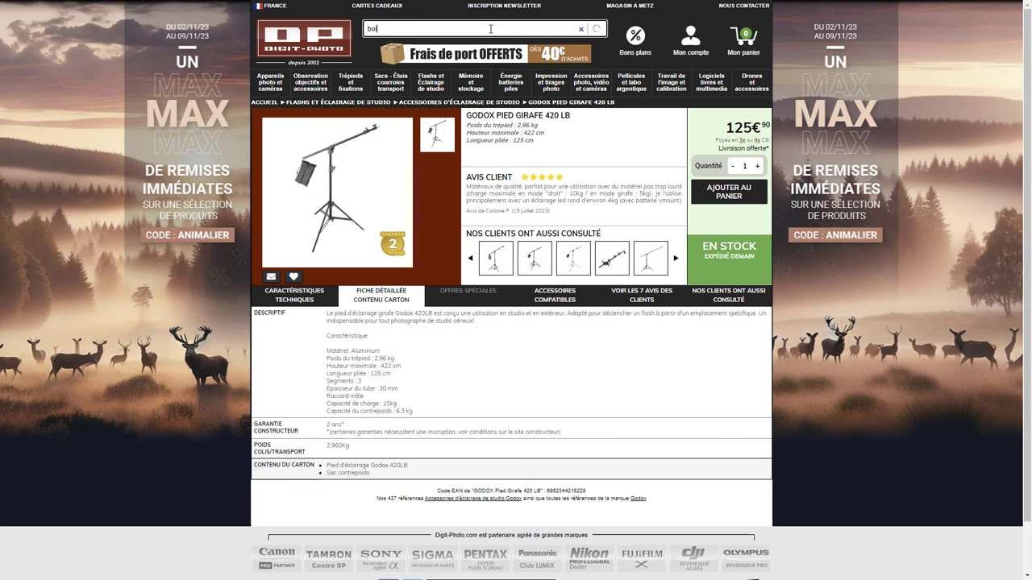
pyautogui.write('u')
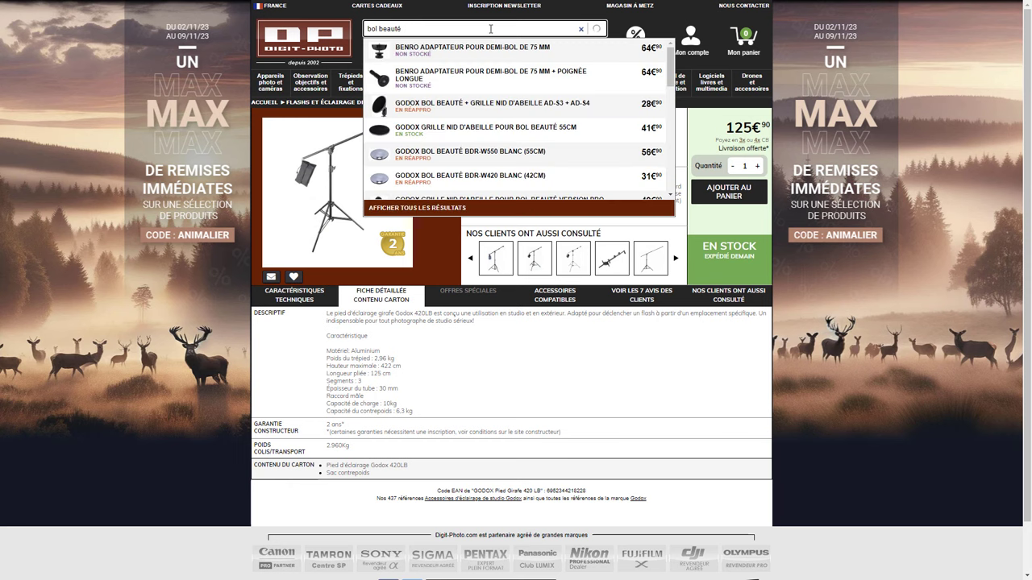
pyautogui.write('té')
pyautogui.press('Return')
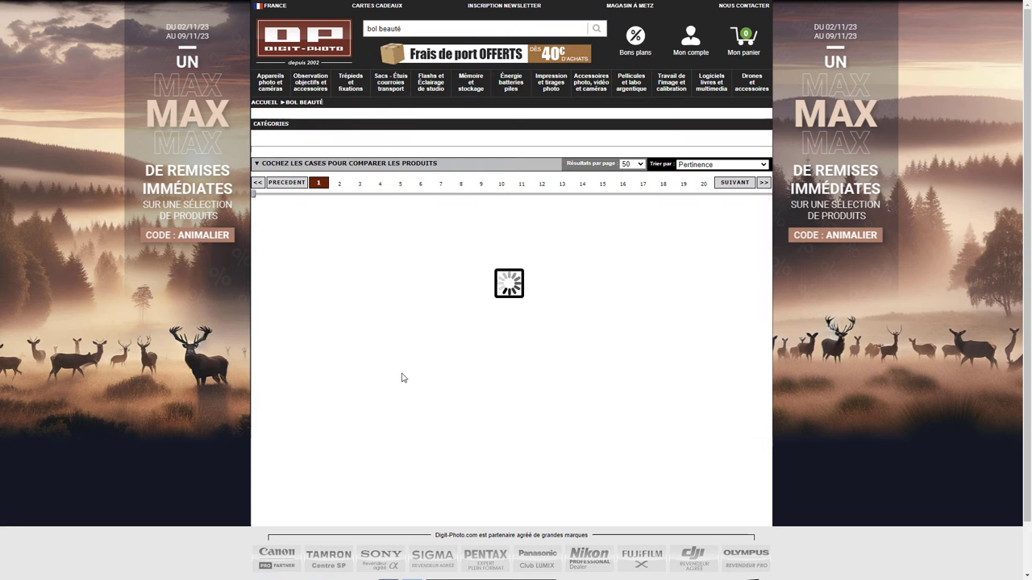
pyautogui.scroll(-4, 429, 338)
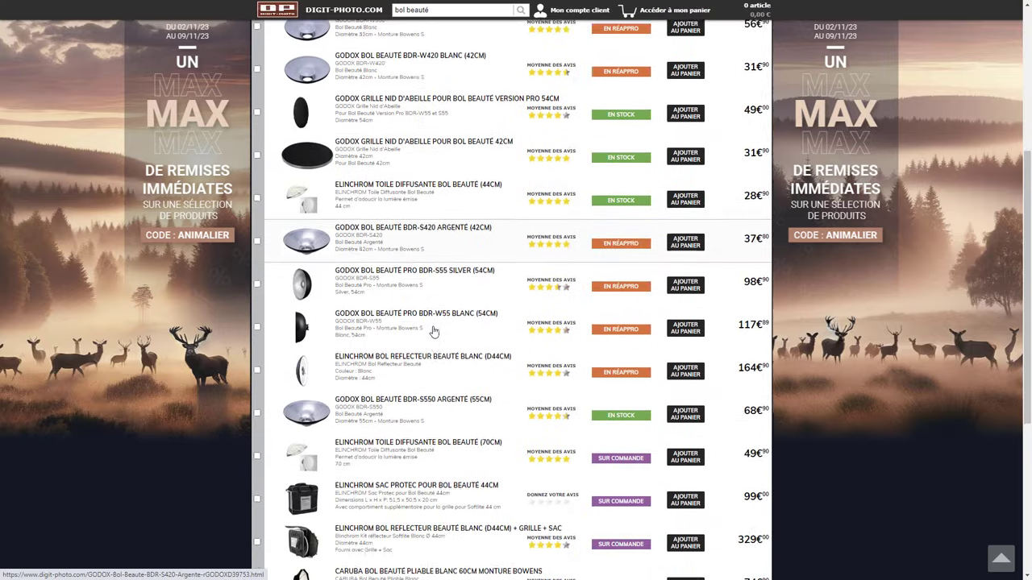
pyautogui.click(534, 380)
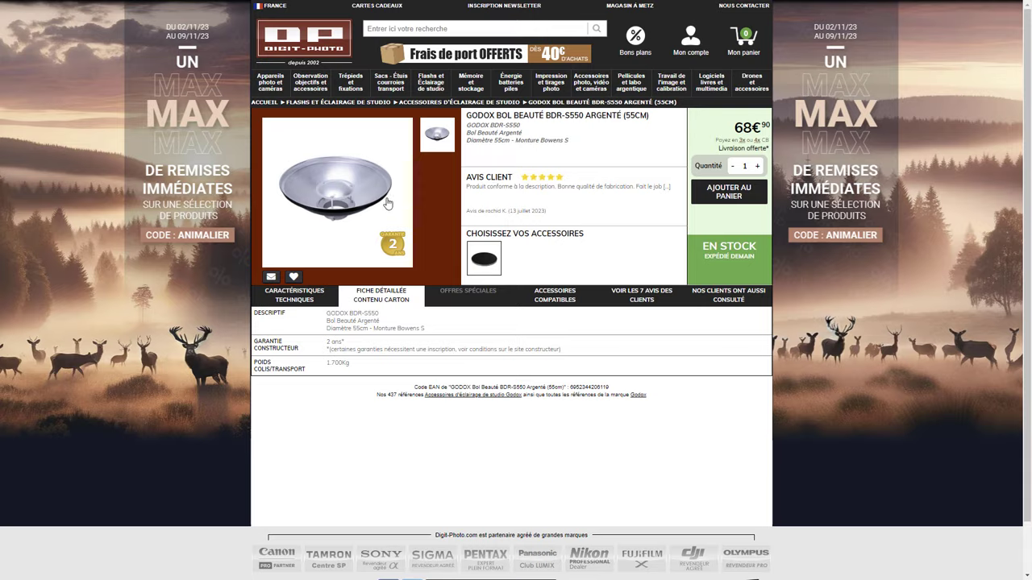
pyautogui.click(387, 204)
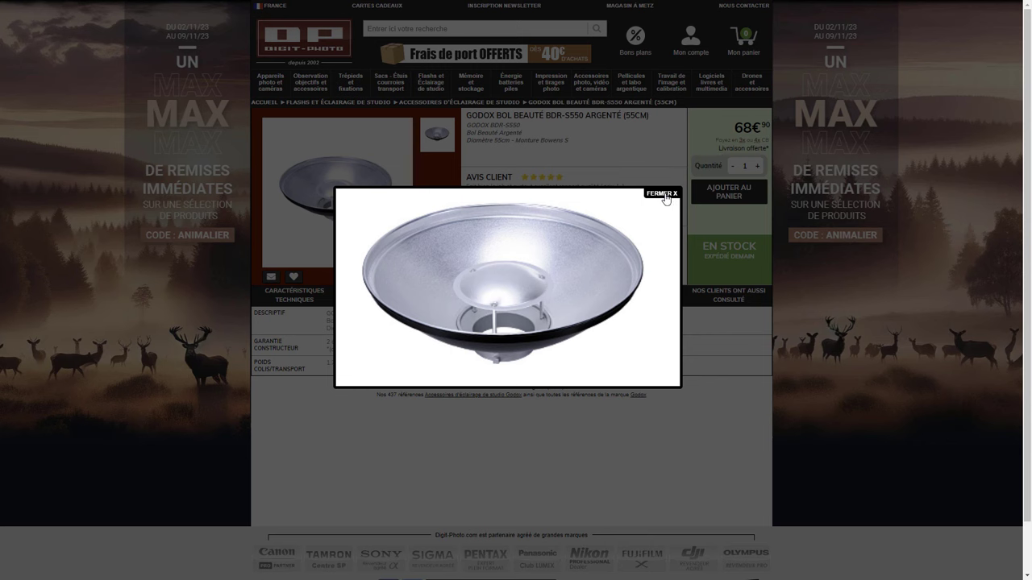
# Go to the matching honeycomb grid accessory's product page and enlarge its photo
pyautogui.click(665, 199)
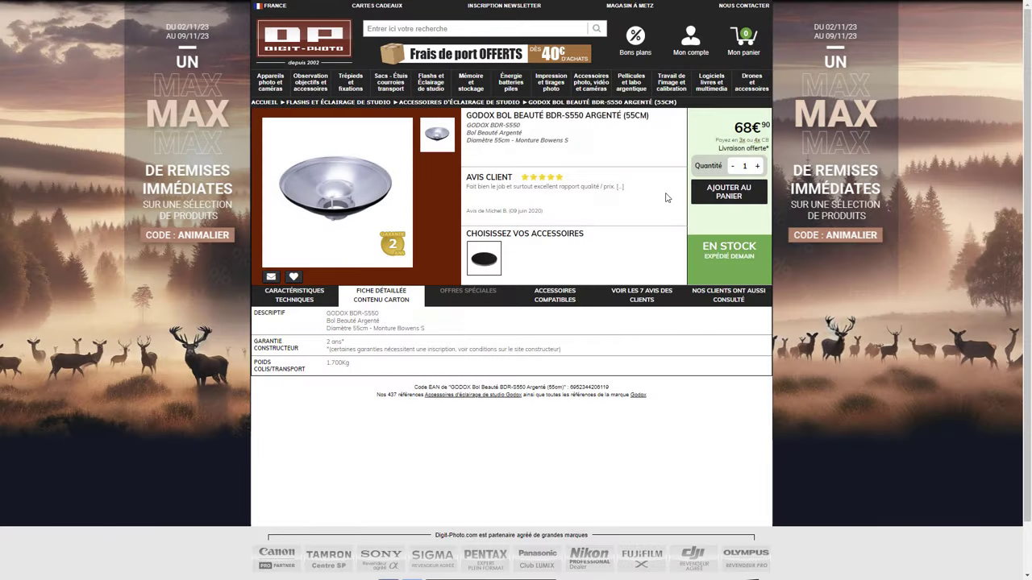
pyautogui.click(490, 266)
pyautogui.click(337, 343)
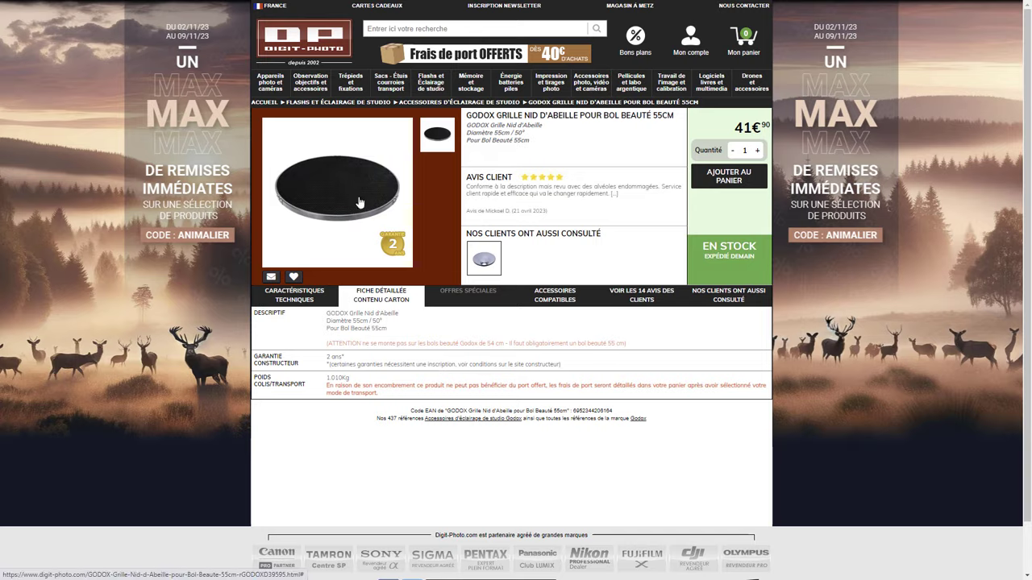
pyautogui.click(359, 203)
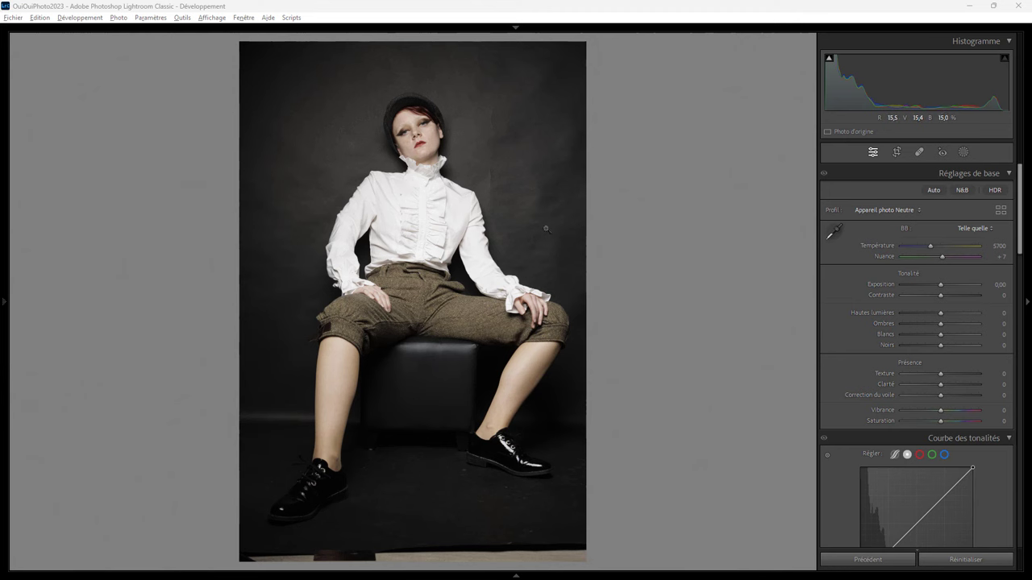
pyautogui.click(835, 231)
pyautogui.click(543, 173)
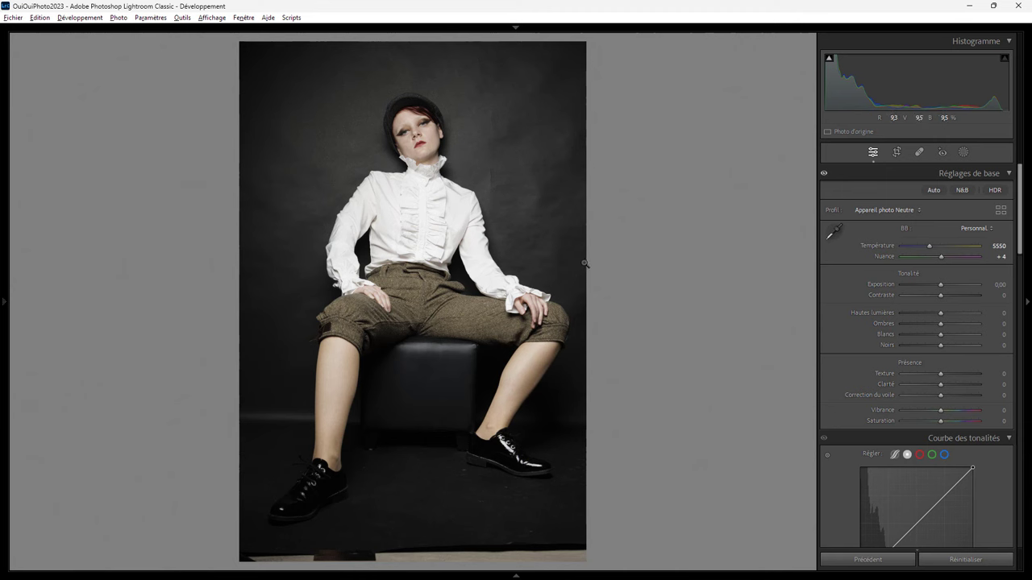
pyautogui.click(959, 557)
pyautogui.click(433, 137)
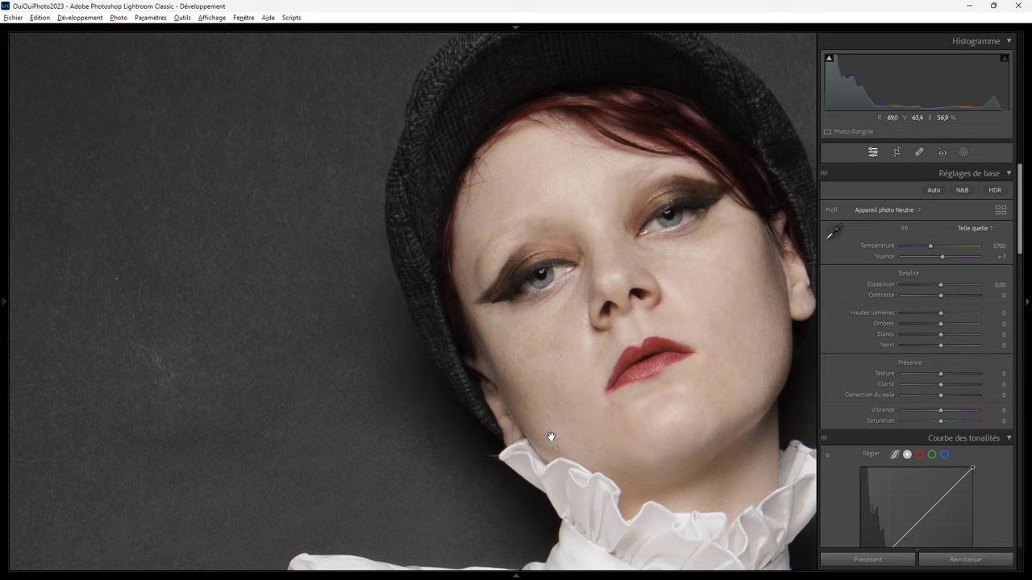
pyautogui.click(566, 366)
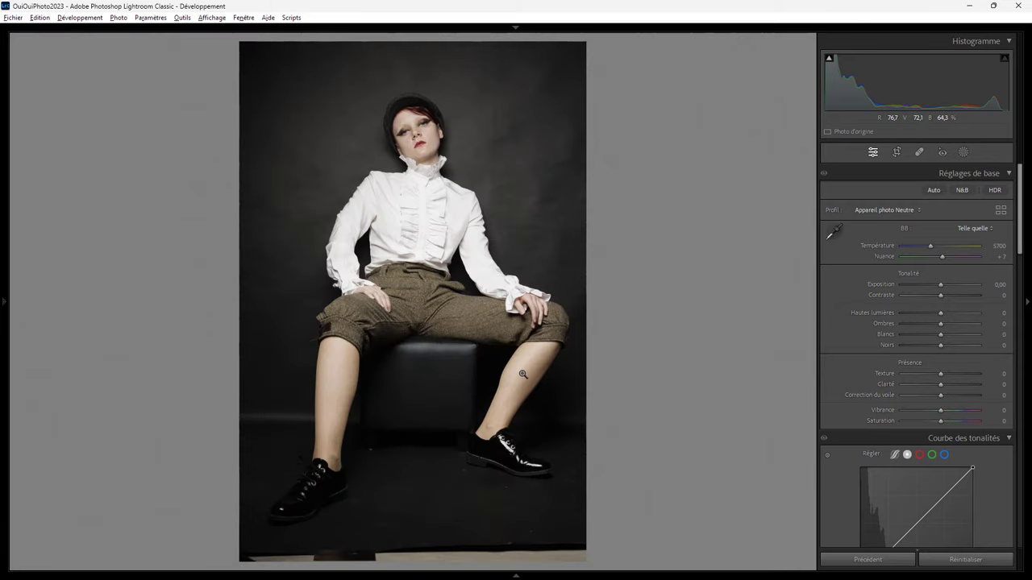
pyautogui.click(434, 215)
pyautogui.moveTo(450, 184); pyautogui.dragTo(438, 479)
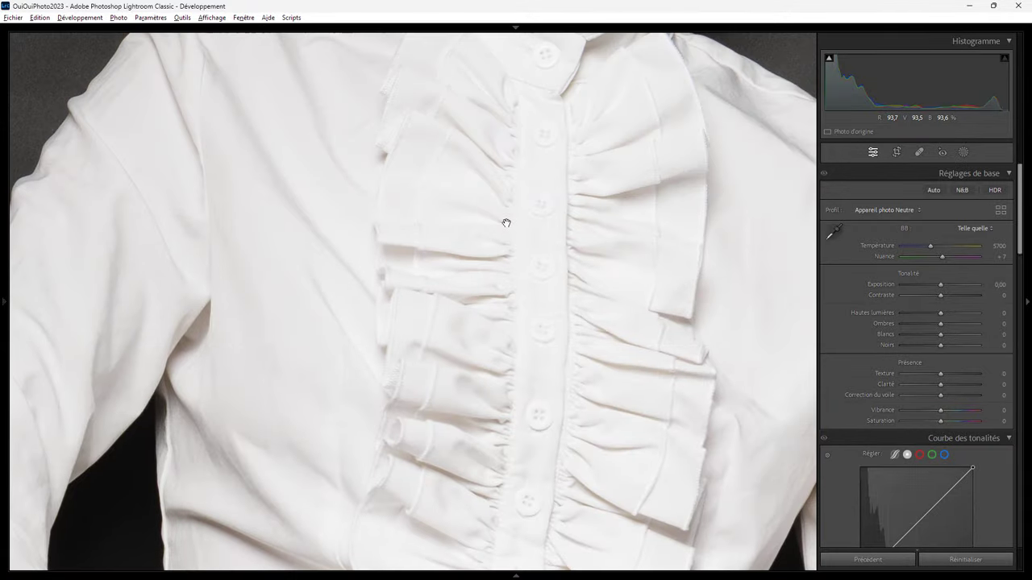
pyautogui.moveTo(506, 223); pyautogui.dragTo(465, 454)
pyautogui.moveTo(553, 484); pyautogui.dragTo(473, 185)
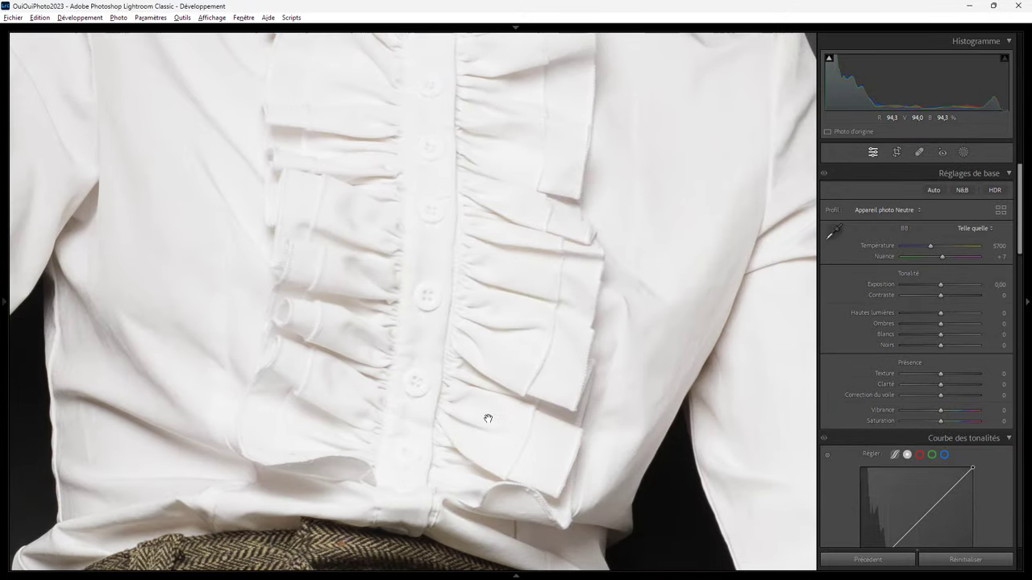
pyautogui.moveTo(573, 201); pyautogui.dragTo(597, 362)
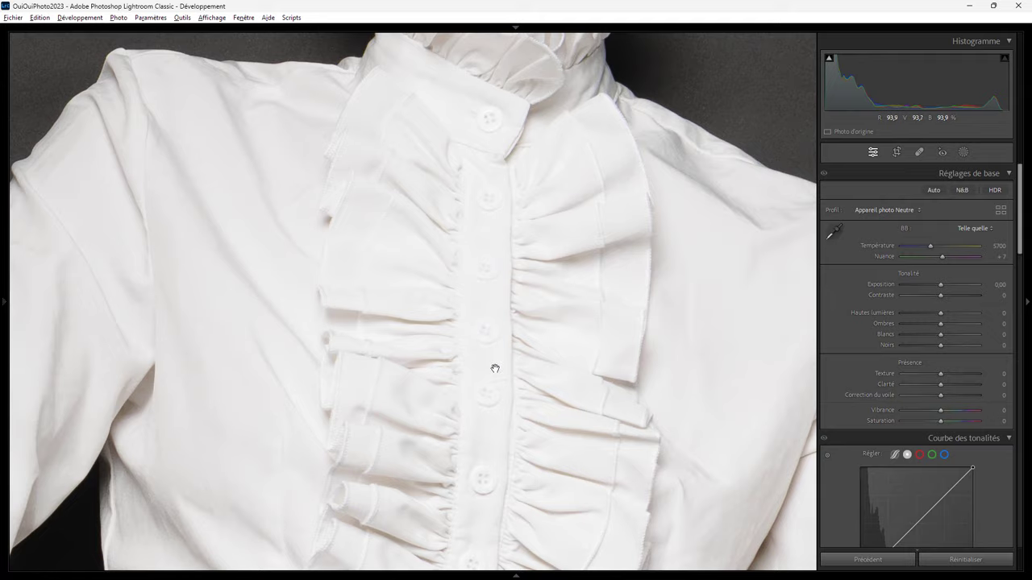
pyautogui.moveTo(495, 368); pyautogui.dragTo(670, 311)
pyautogui.click(620, 397)
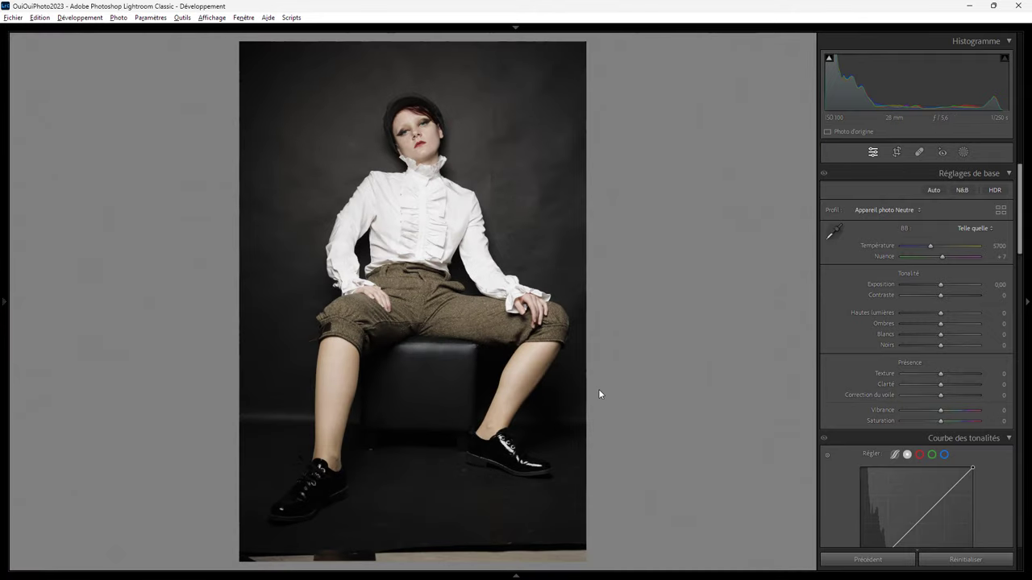
pyautogui.click(416, 114)
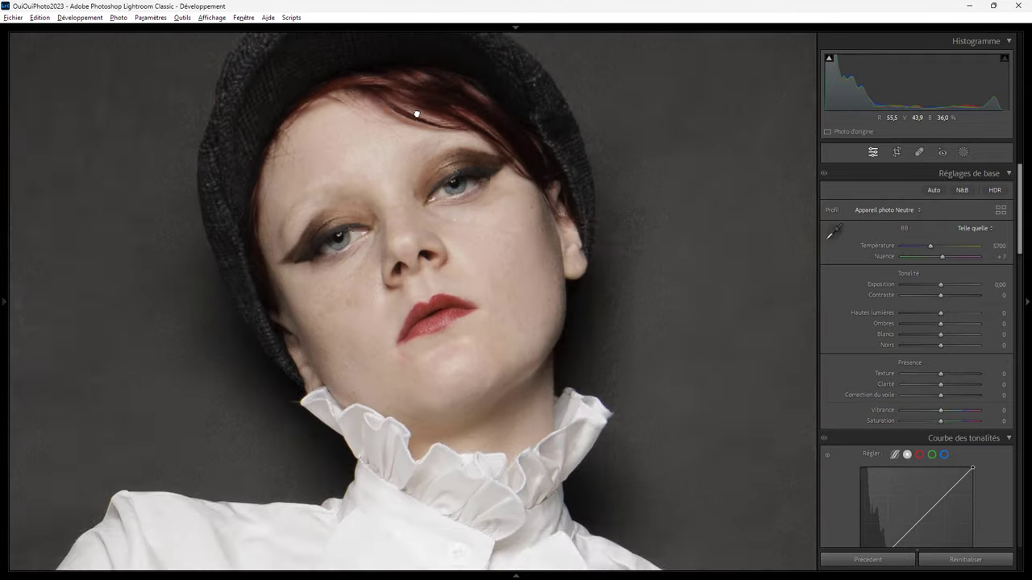
pyautogui.moveTo(420, 91); pyautogui.dragTo(581, 297)
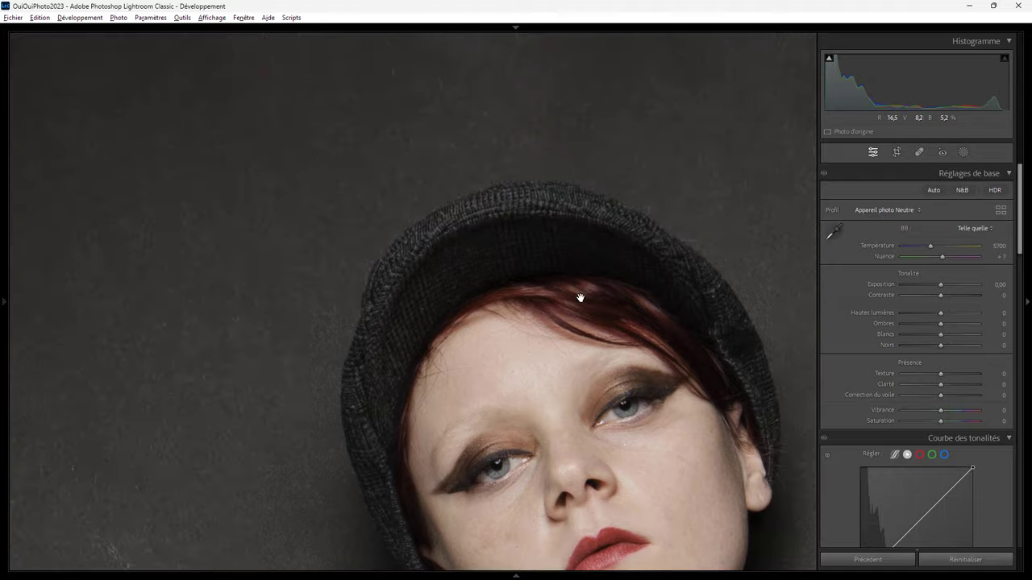
pyautogui.click(429, 295)
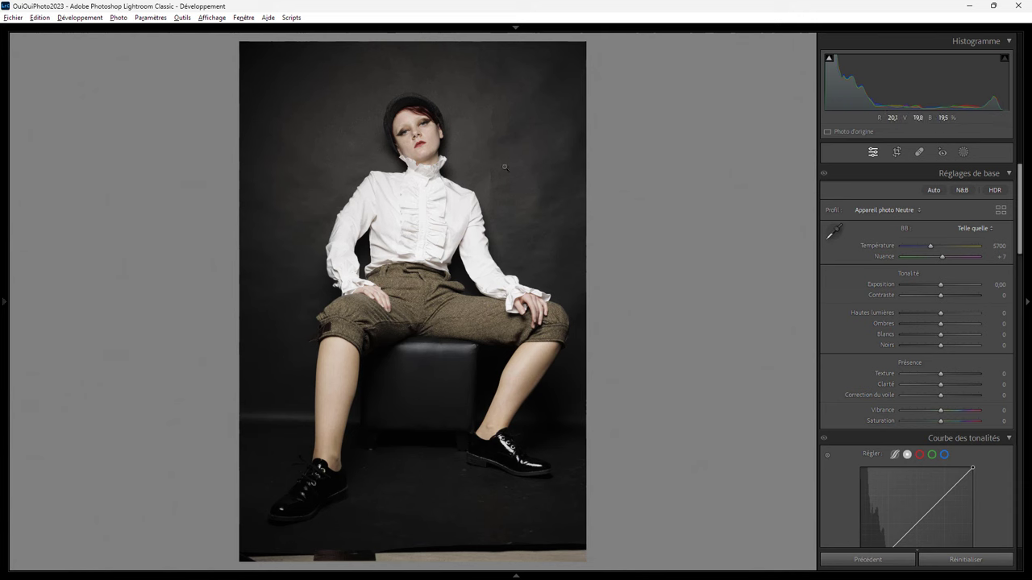
# Open the photo in Photoshop 2024 and content-aware fill the bottom light strip, then deselect
pyautogui.rightClick(444, 164)
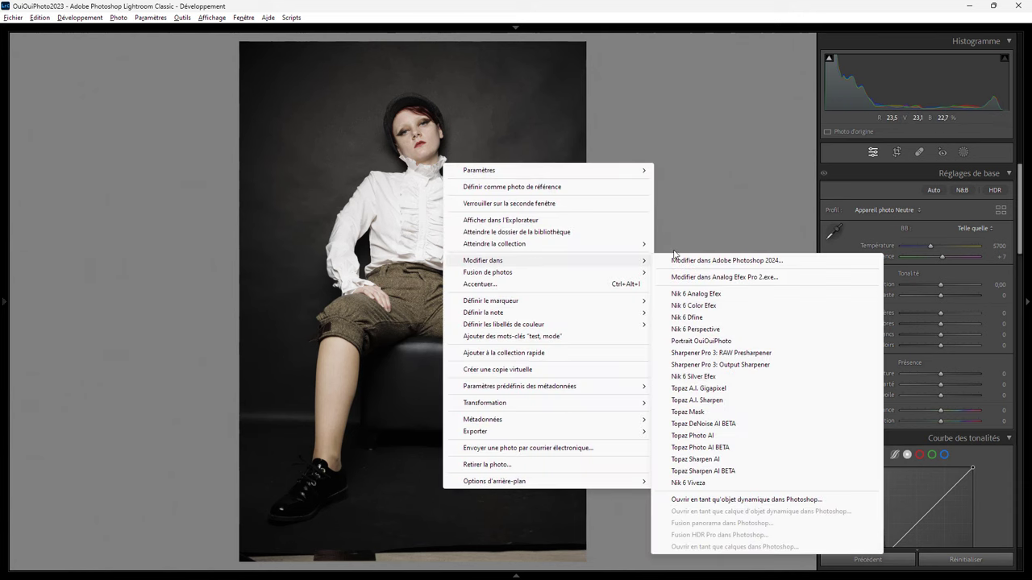
pyautogui.click(710, 261)
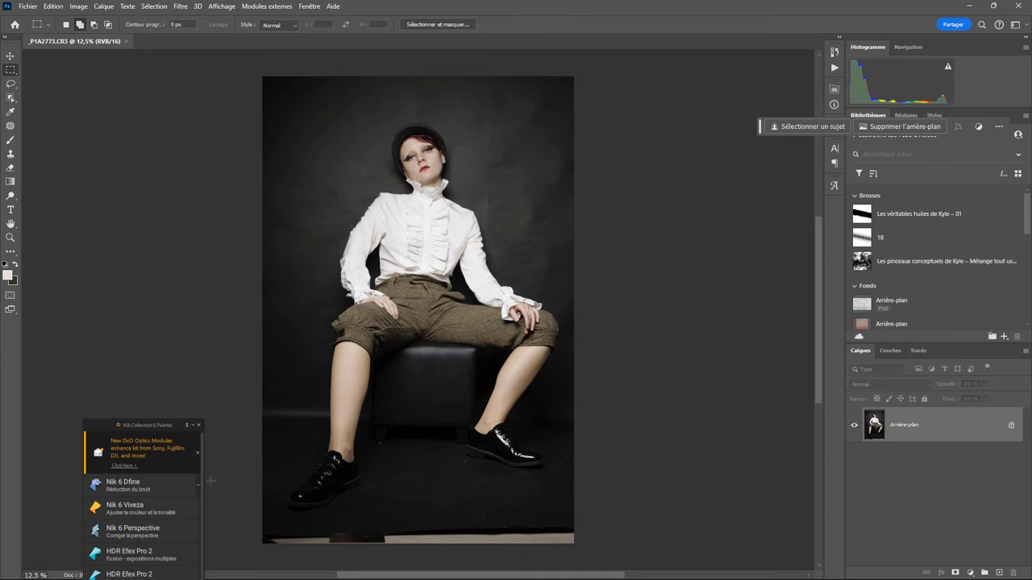
pyautogui.moveTo(254, 520); pyautogui.dragTo(605, 546)
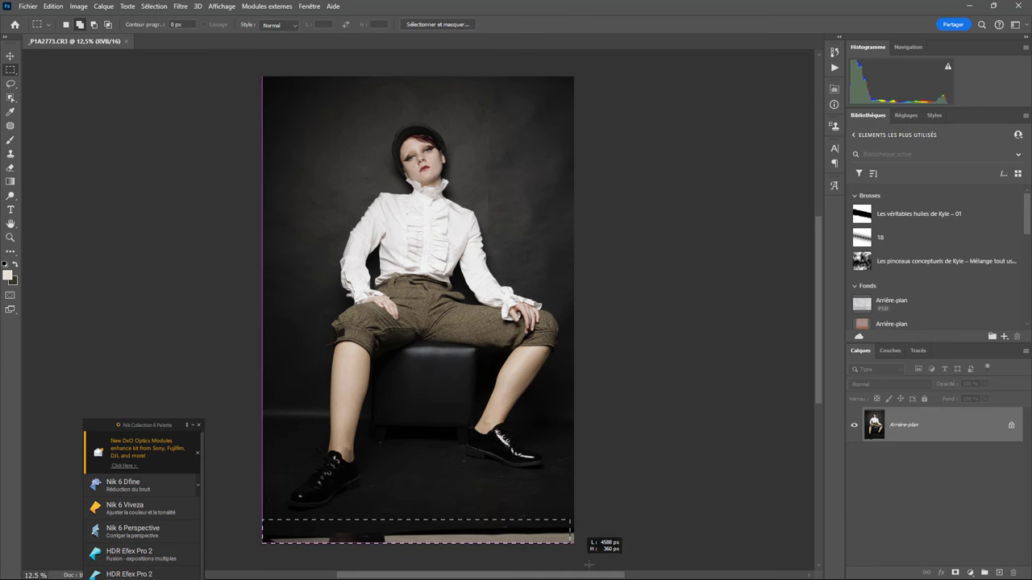
pyautogui.click(59, 8)
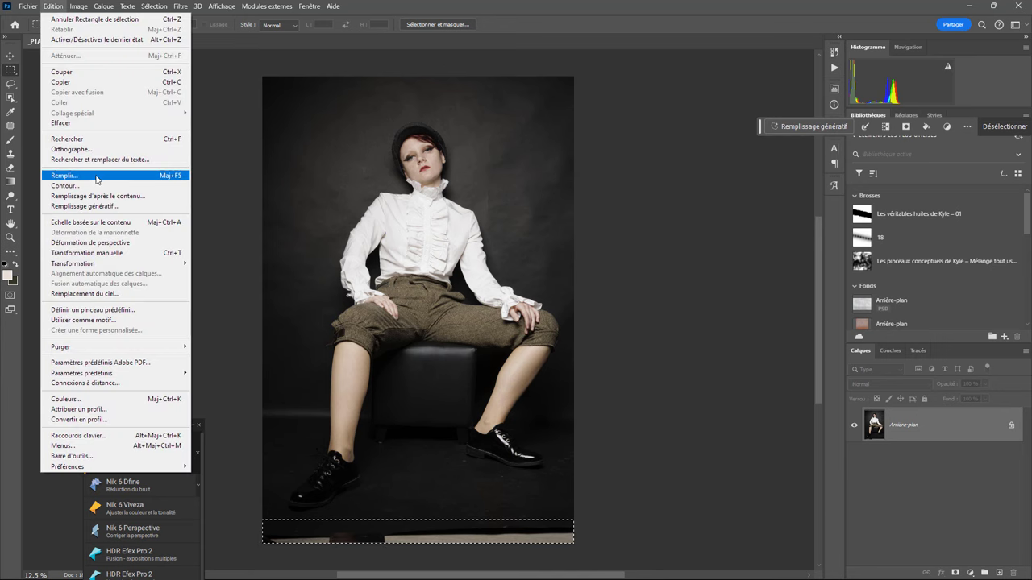
pyautogui.click(95, 176)
pyautogui.click(937, 341)
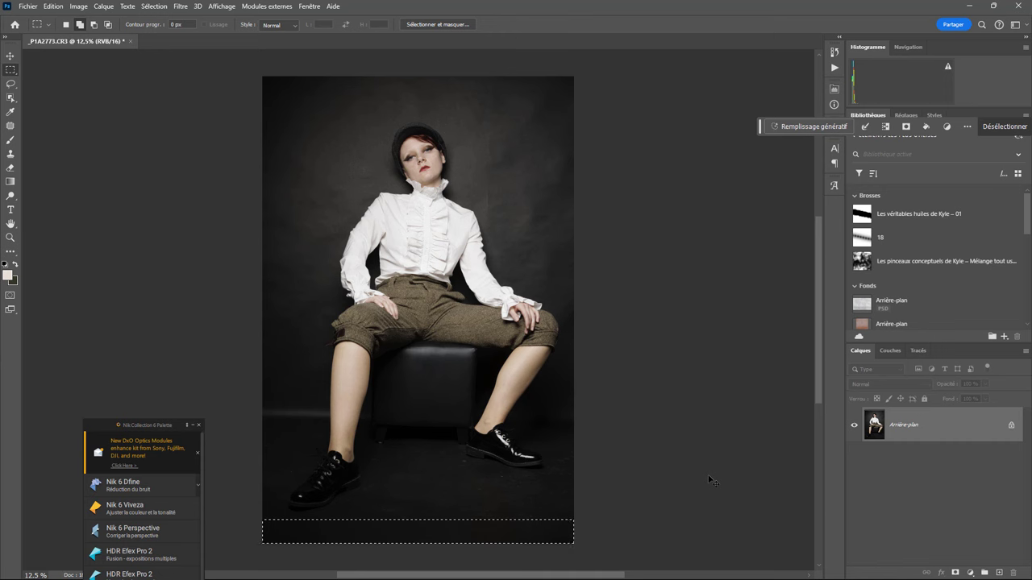
pyautogui.hotkey('ctrl', 'd')
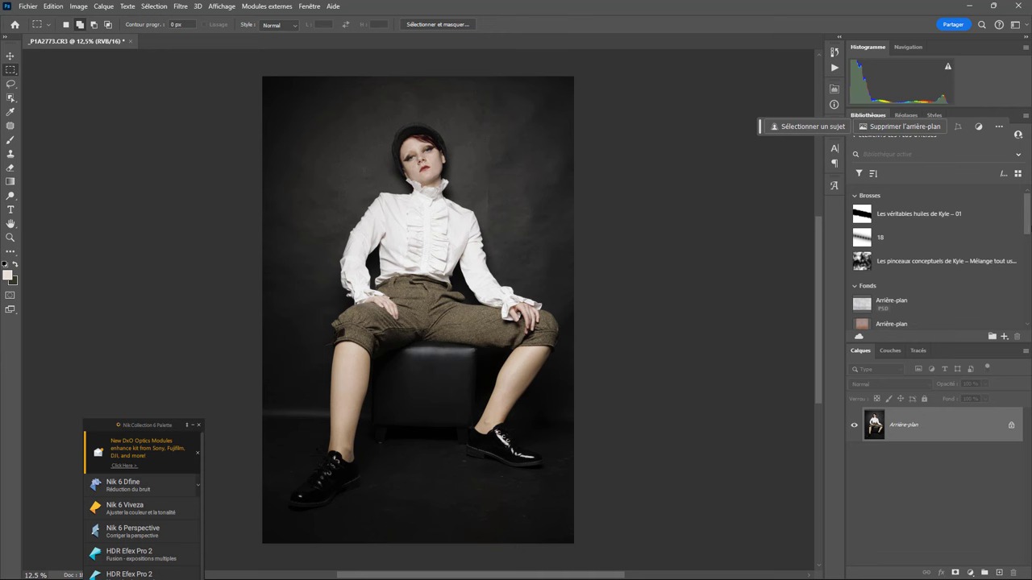
# Place the pink cracked plaster texture from Libraries and position it over the upper wall
pyautogui.moveTo(1028, 212); pyautogui.dragTo(1028, 221)
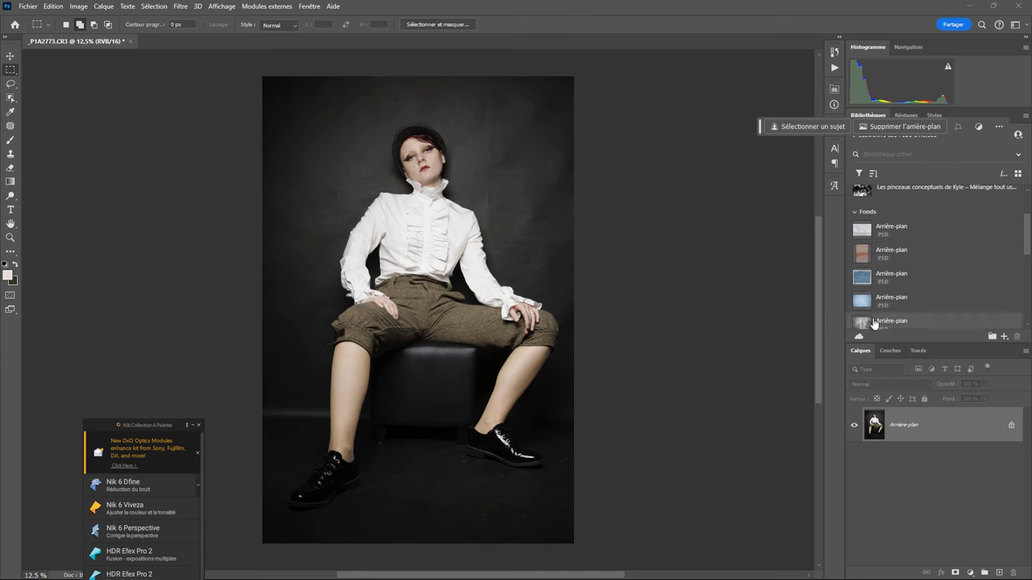
pyautogui.moveTo(1027, 245); pyautogui.dragTo(1024, 278)
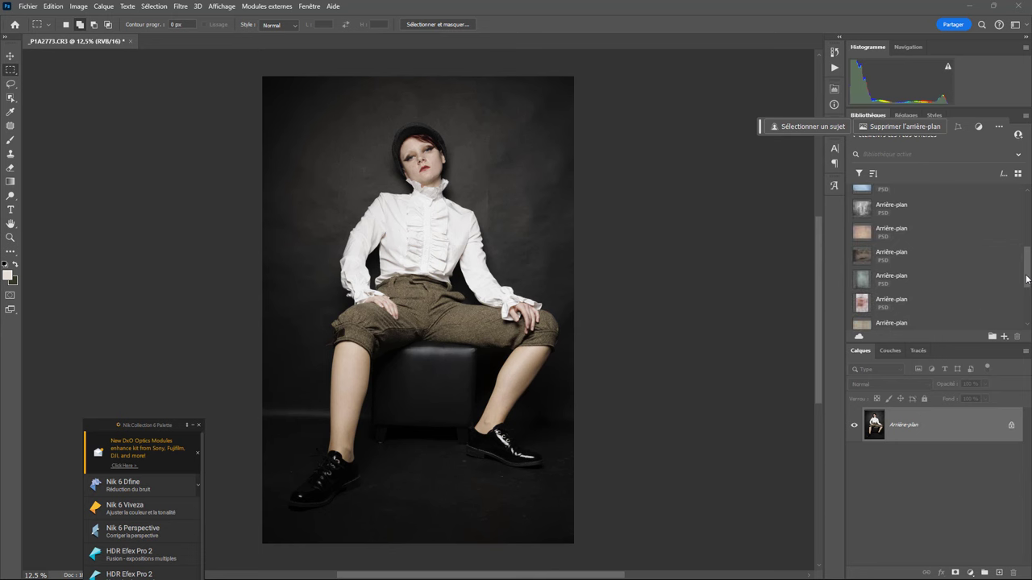
pyautogui.moveTo(1027, 279); pyautogui.dragTo(1028, 292)
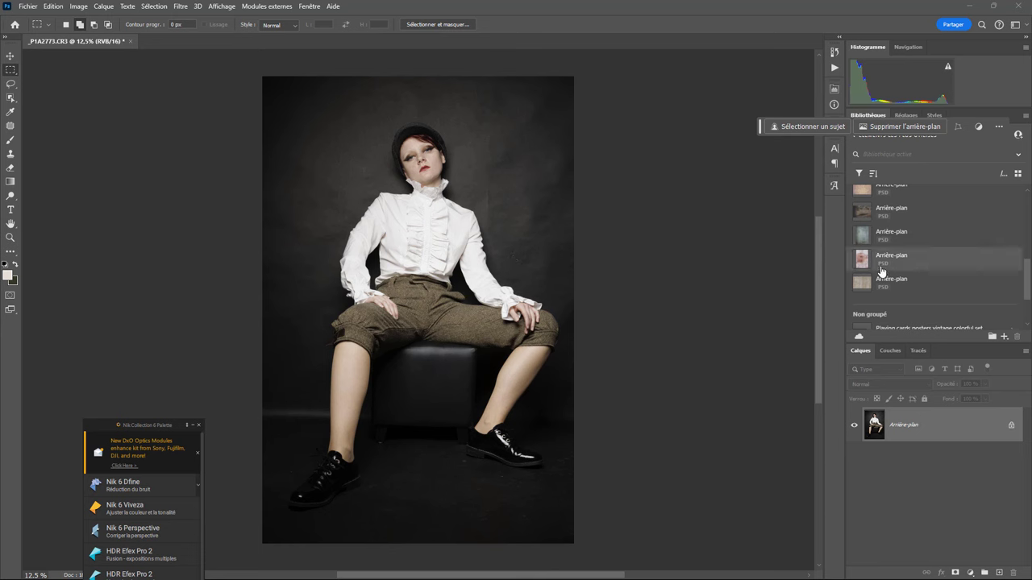
pyautogui.moveTo(887, 267); pyautogui.dragTo(463, 300)
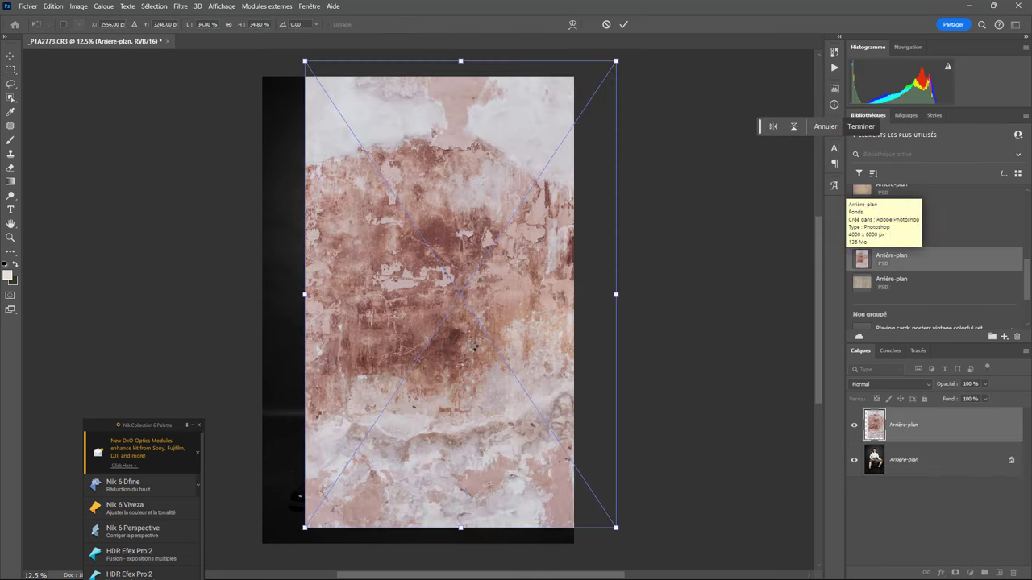
pyautogui.moveTo(455, 388); pyautogui.dragTo(409, 282)
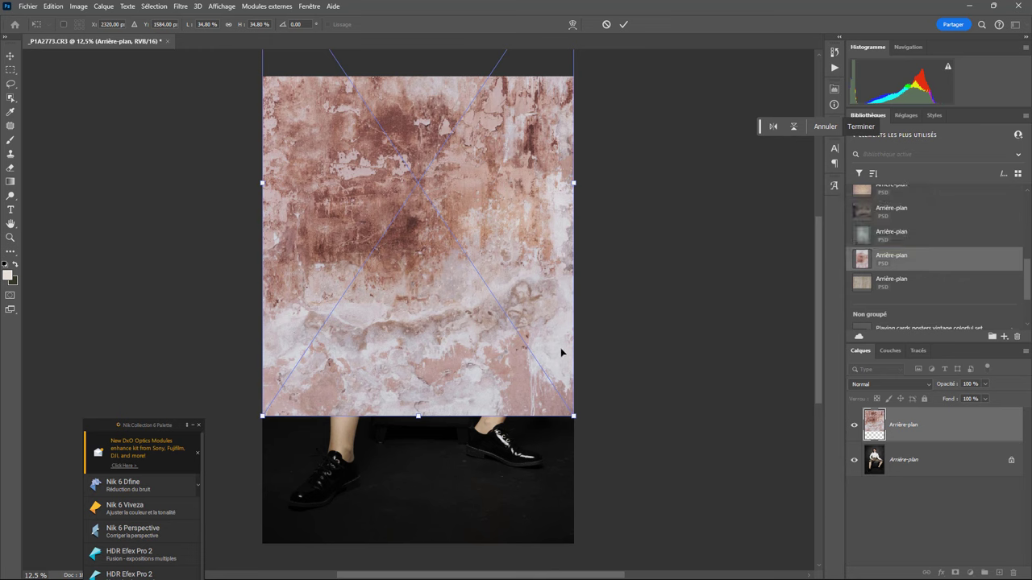
pyautogui.press('Return')
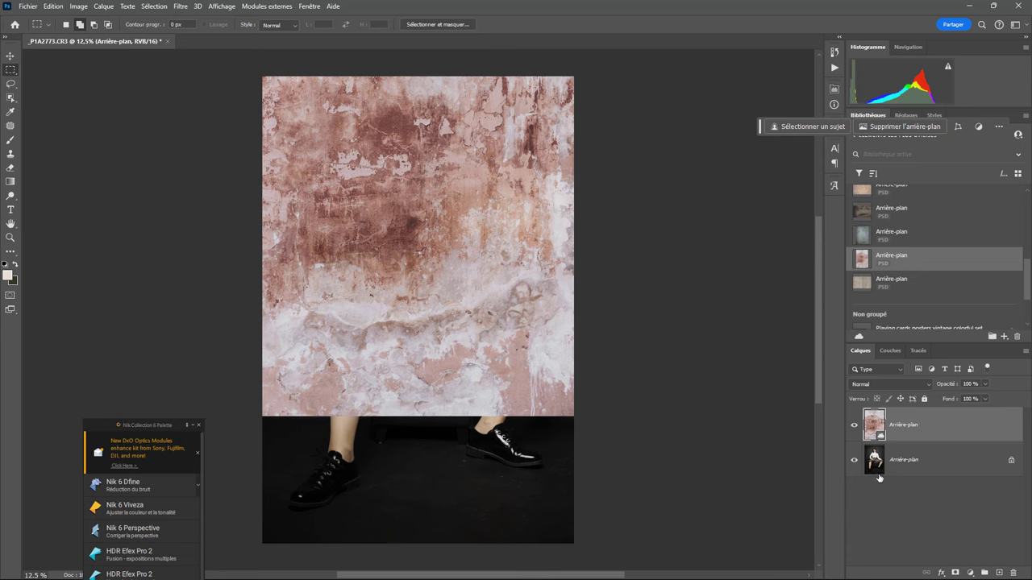
# Blend the pink texture in Incrustation mode and drop a beige plaster texture onto the floor
pyautogui.click(893, 385)
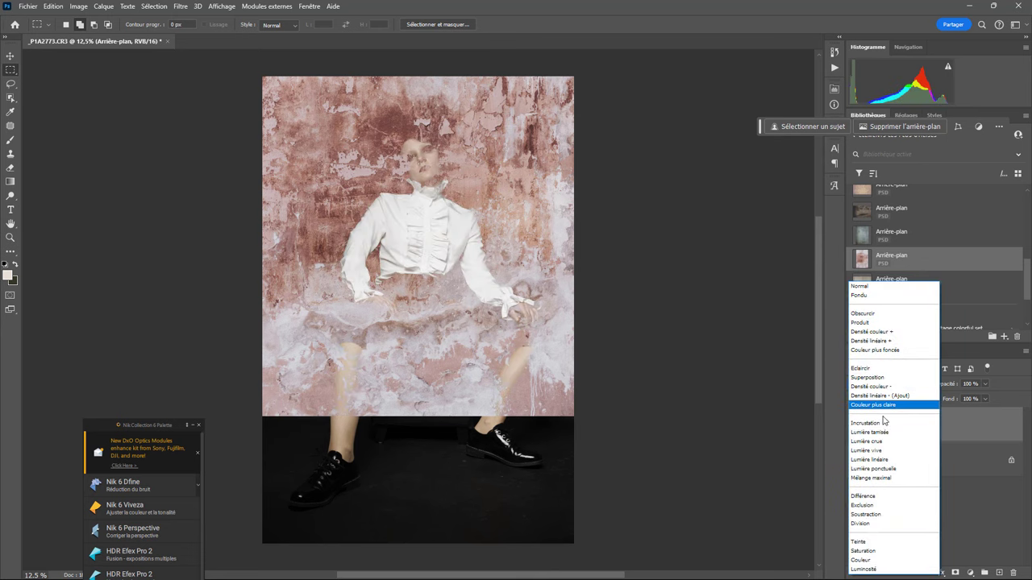
pyautogui.click(884, 424)
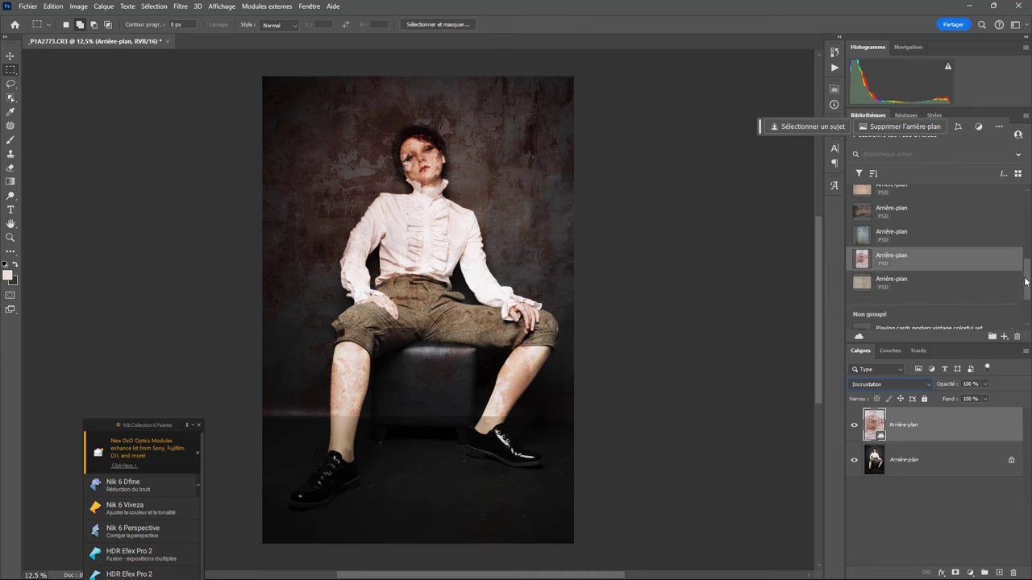
pyautogui.scroll(-3, 935, 258)
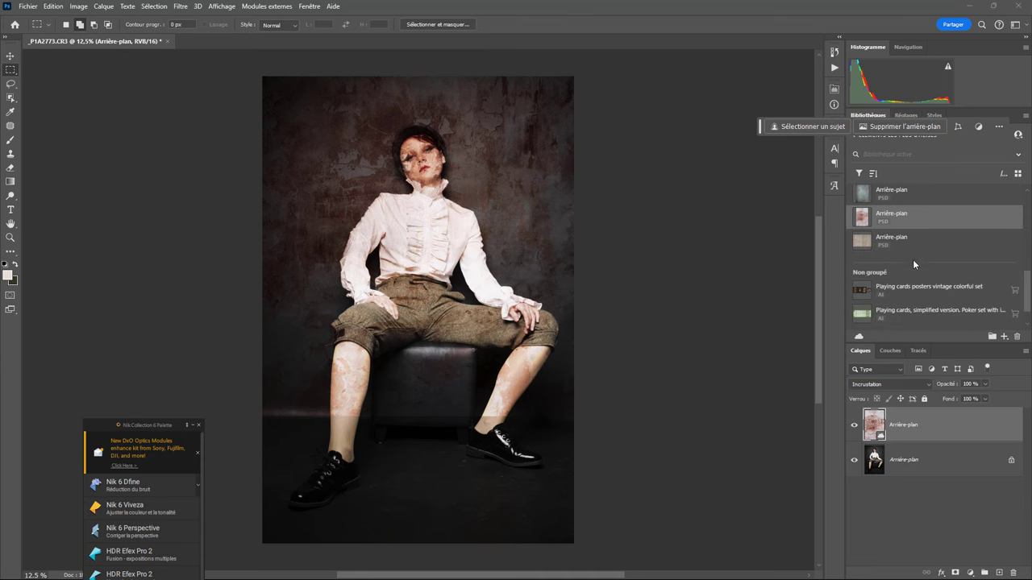
pyautogui.moveTo(902, 240); pyautogui.dragTo(440, 468)
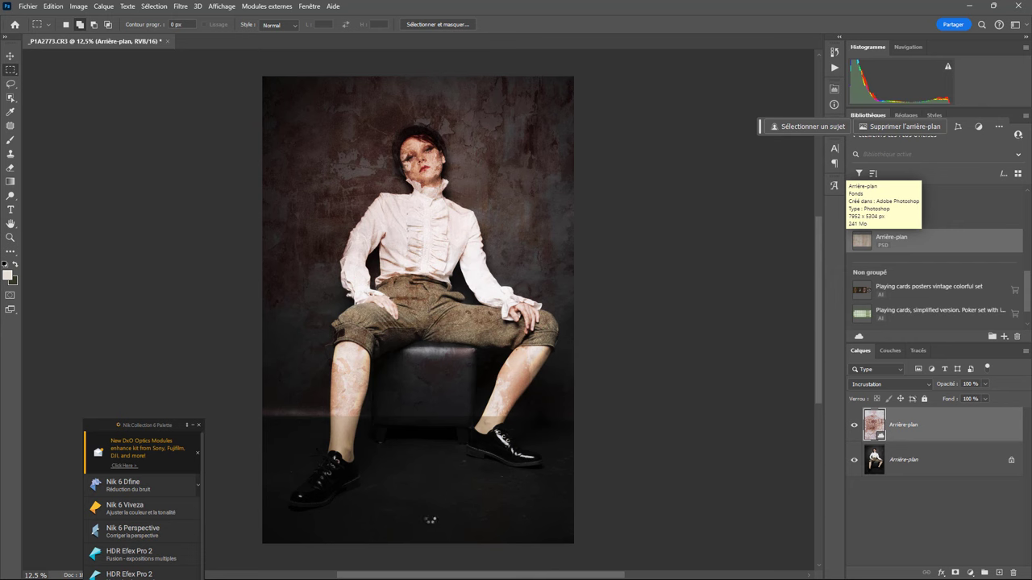
pyautogui.moveTo(413, 422)
pyautogui.mouseDown()
pyautogui.moveTo(403, 496)
pyautogui.moveTo(403, 485)
pyautogui.mouseUp()
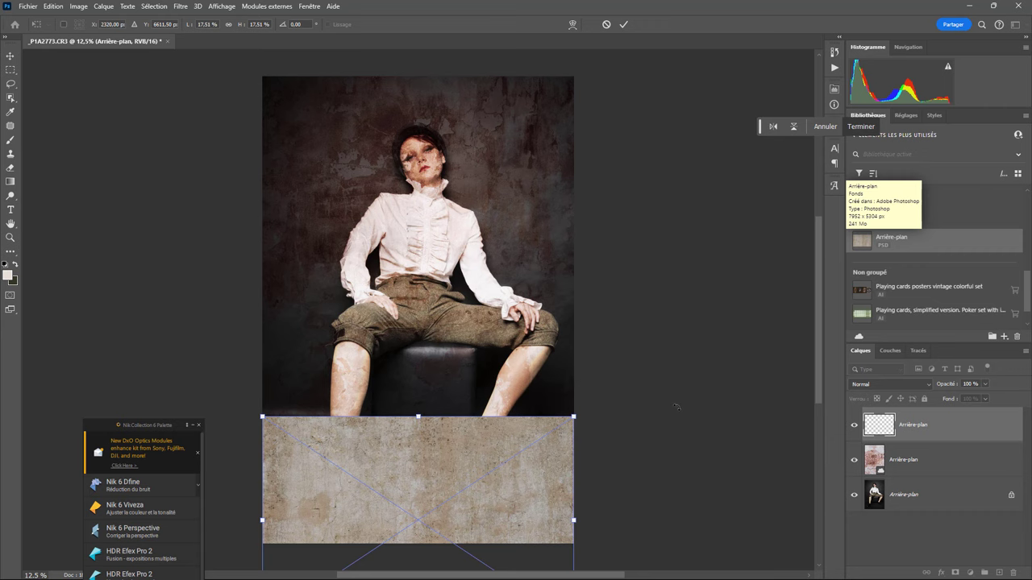
# Shorten the beige texture to a floor strip and widen its bottom edge with Perspective
pyautogui.hotkey('ctrl', '-')
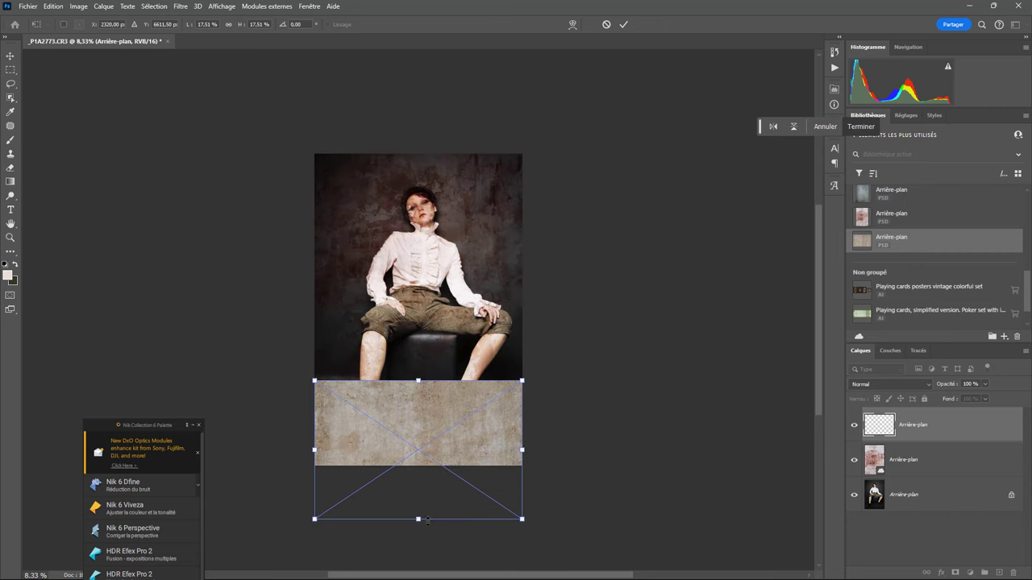
pyautogui.moveTo(418, 519); pyautogui.dragTo(420, 470)
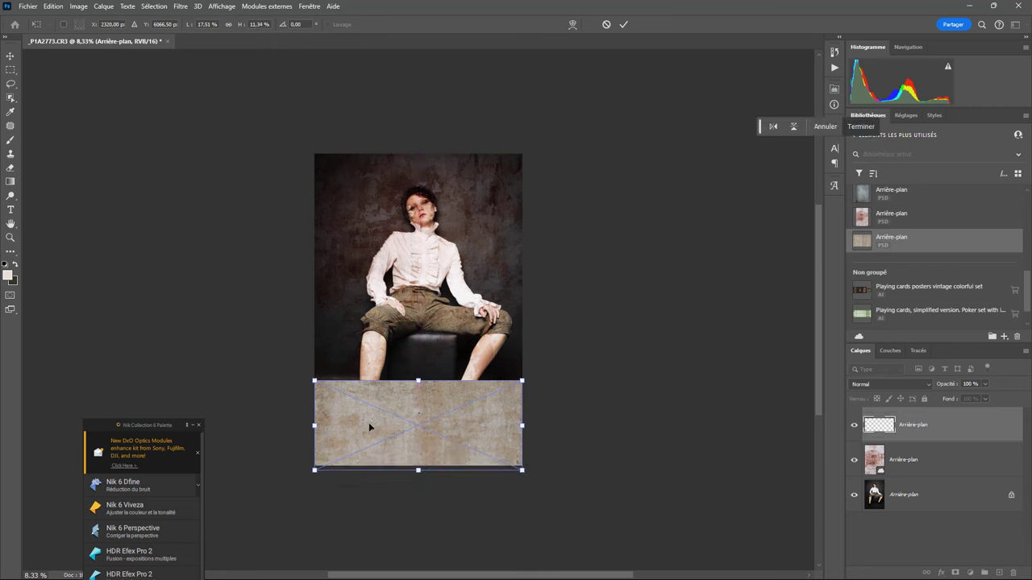
pyautogui.click(53, 6)
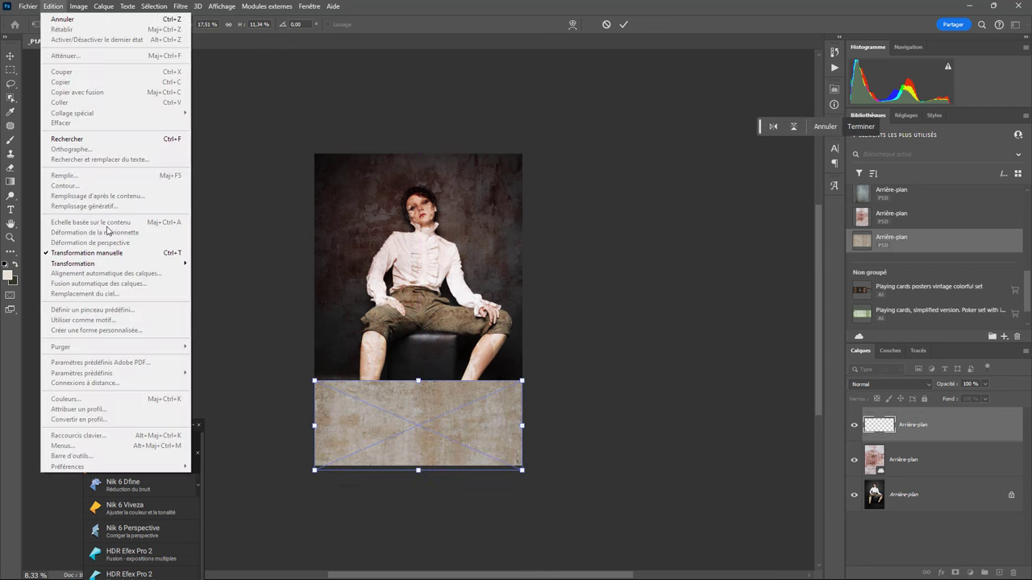
pyautogui.click(227, 321)
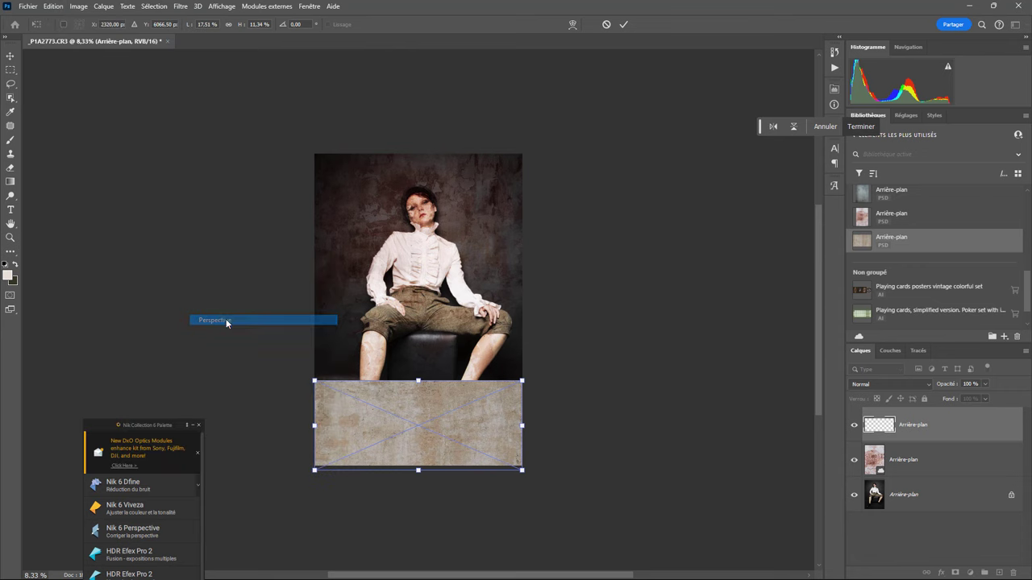
pyautogui.moveTo(523, 472); pyautogui.dragTo(619, 470)
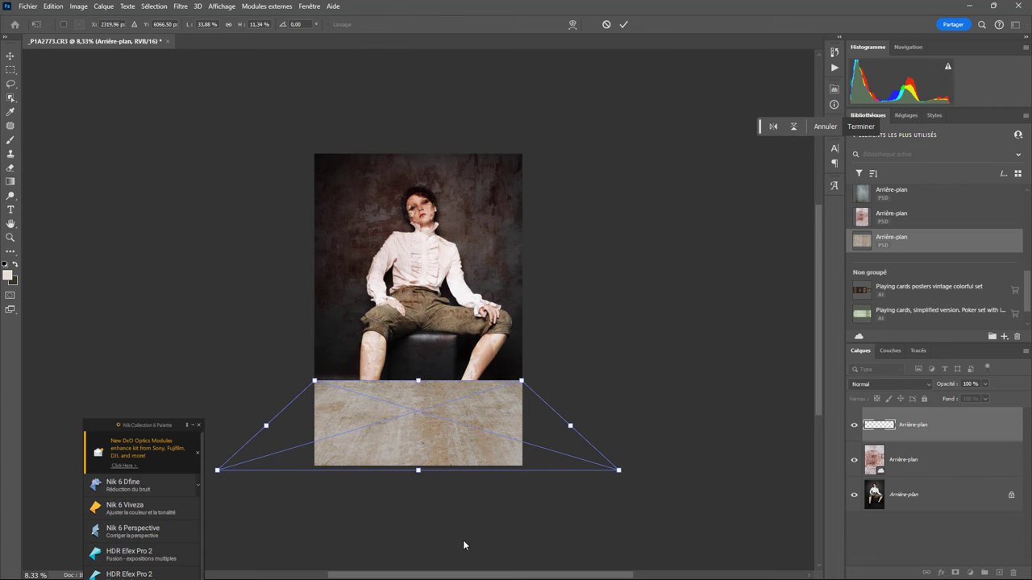
pyautogui.press('Return')
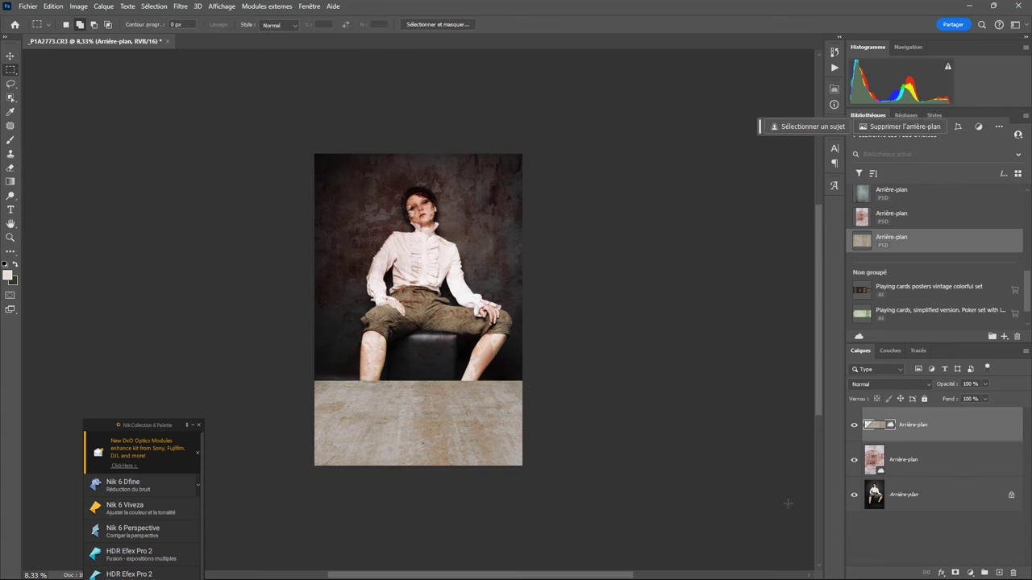
# Set the floor texture to Incrustation and group both texture layers into Groupe 1
pyautogui.click(891, 385)
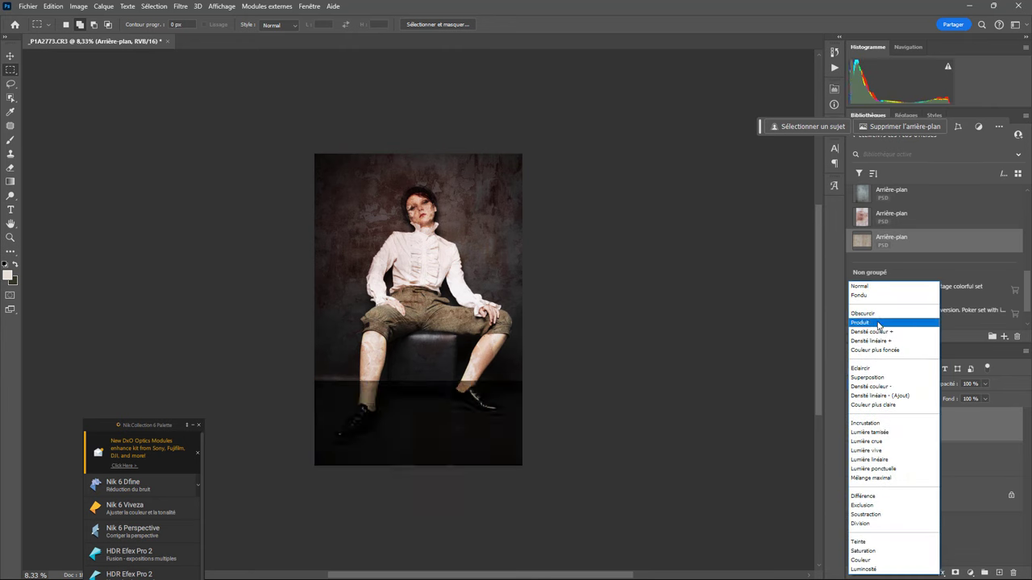
pyautogui.click(881, 423)
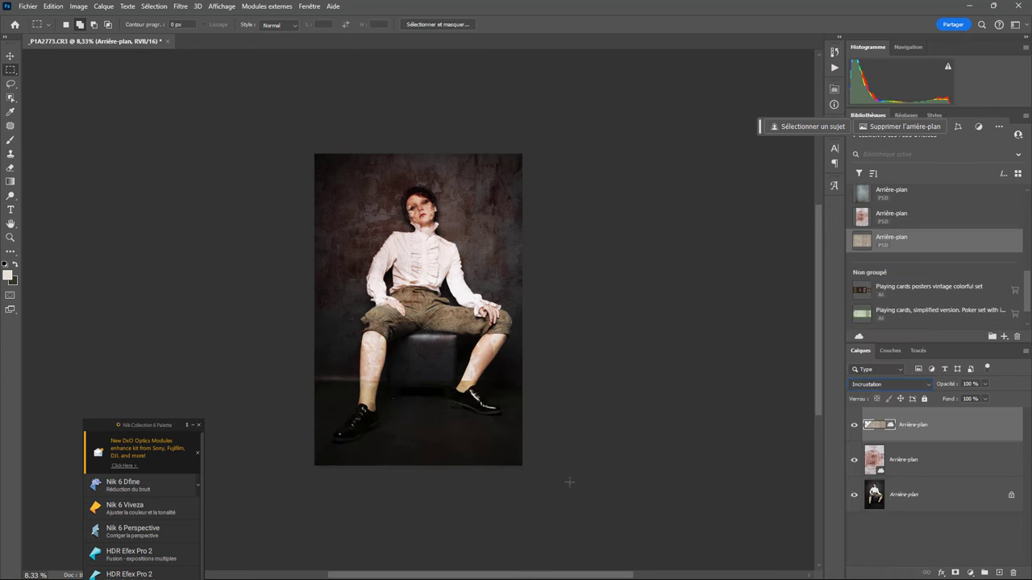
pyautogui.keyDown('shift'); pyautogui.click(907, 465); pyautogui.keyUp('shift')
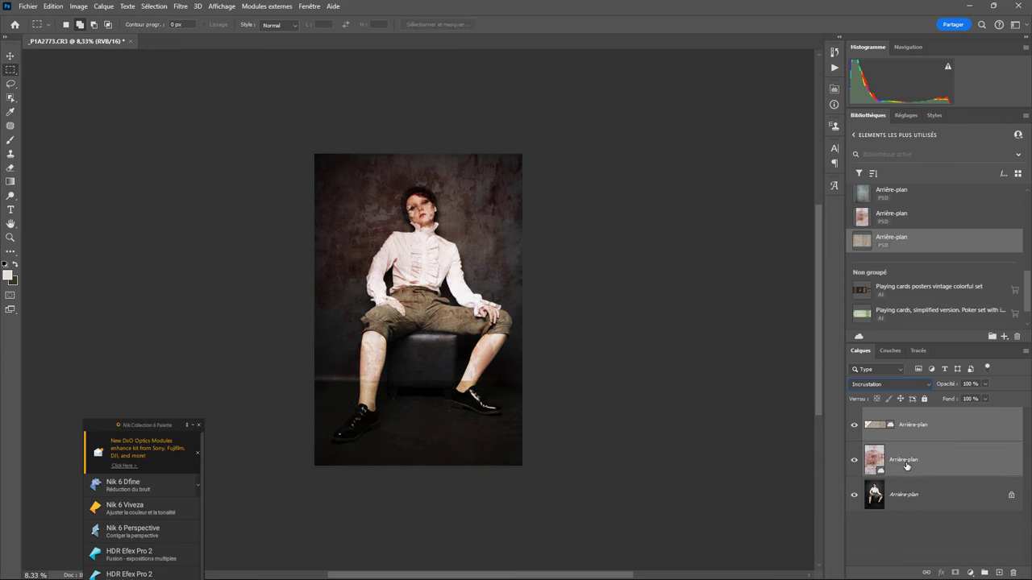
pyautogui.rightClick(904, 463)
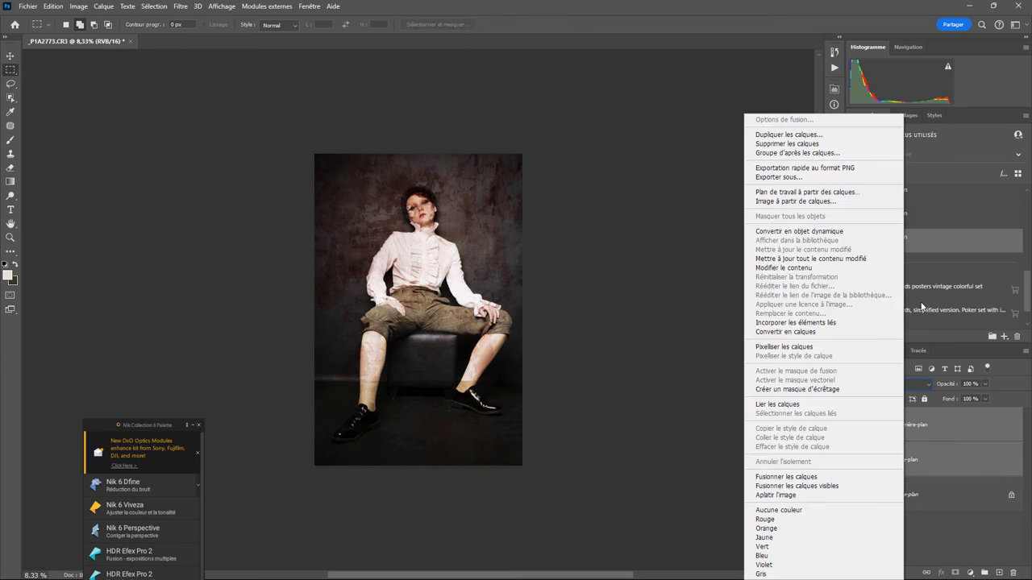
pyautogui.click(823, 155)
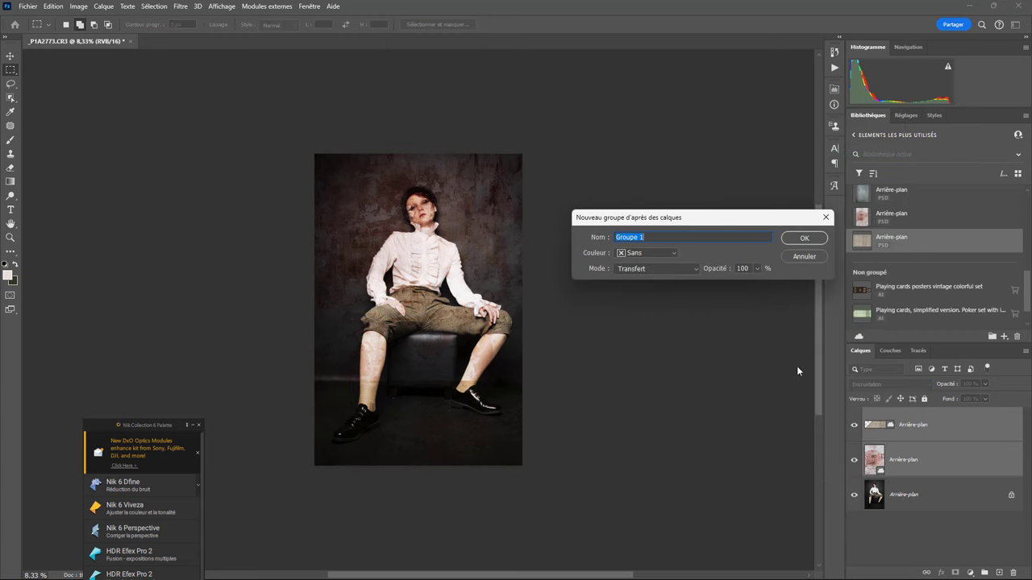
pyautogui.click(804, 237)
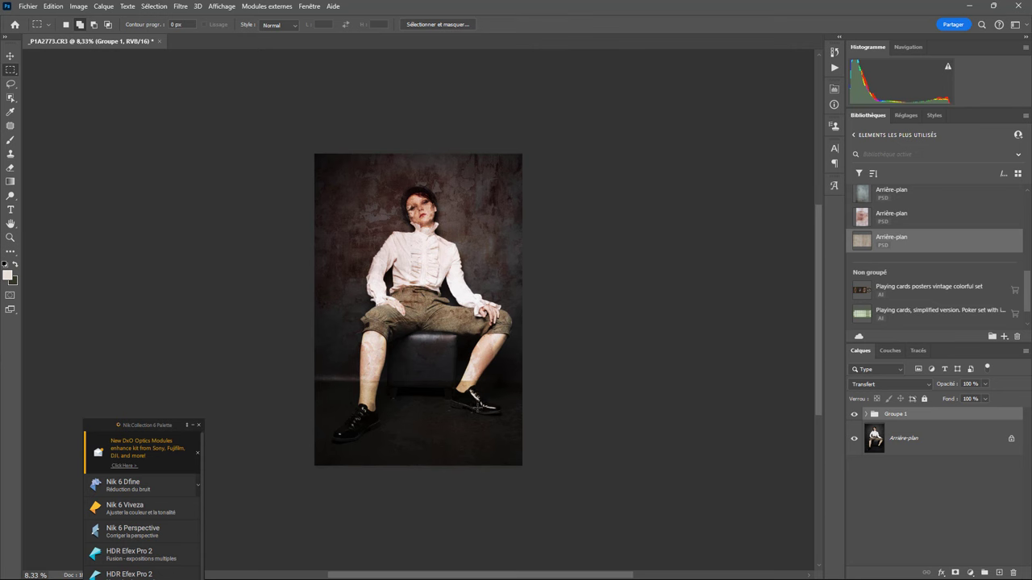
pyautogui.click(917, 443)
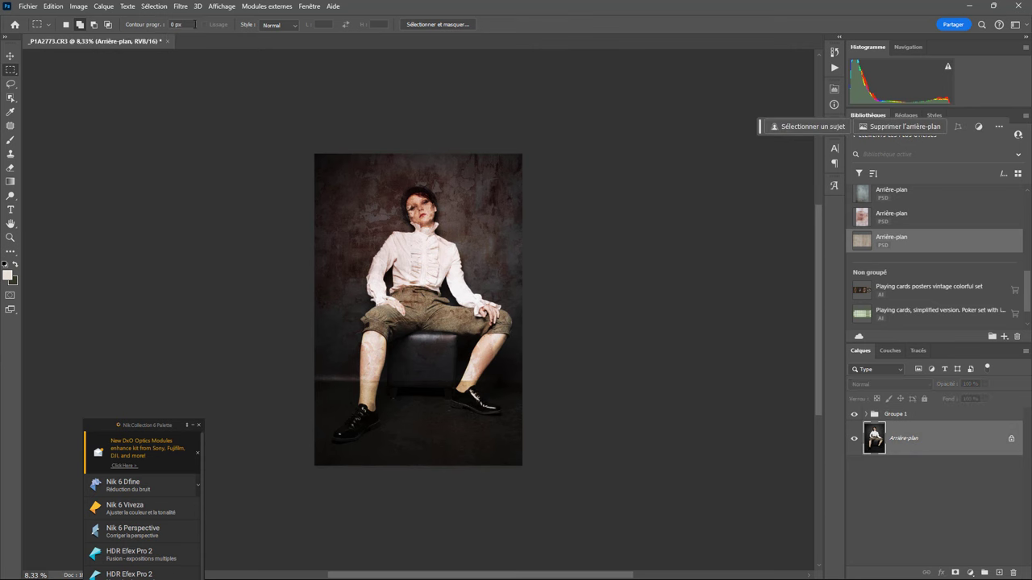
# Select the seated subject plus the stool and add it as Groupe 1's layer mask
pyautogui.click(152, 8)
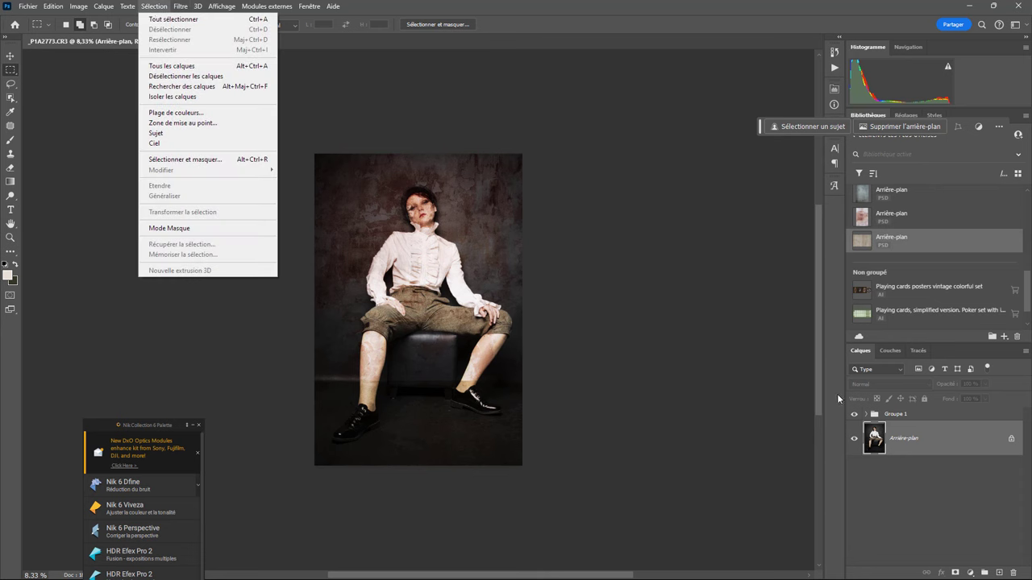
pyautogui.click(155, 133)
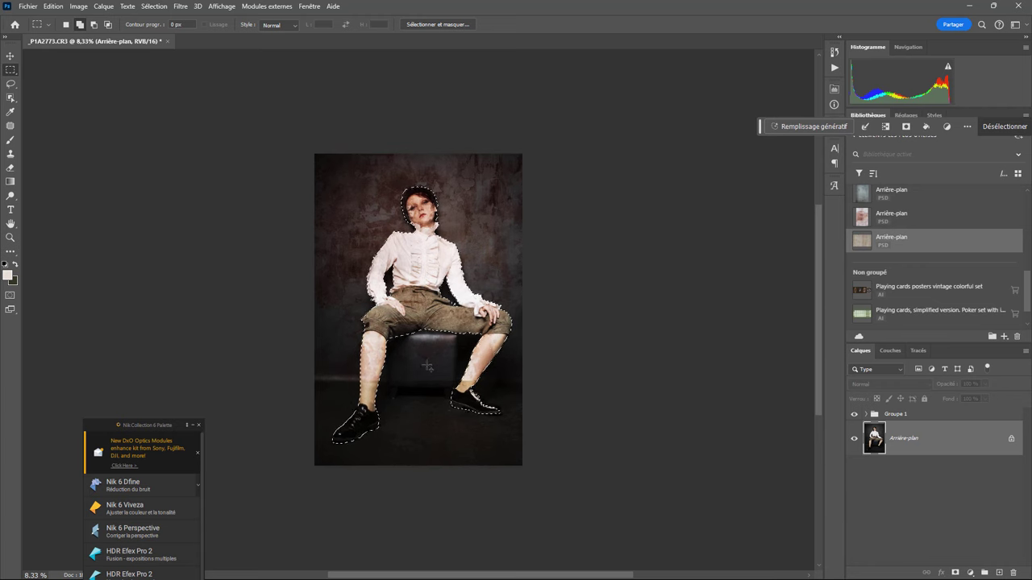
pyautogui.click(10, 98)
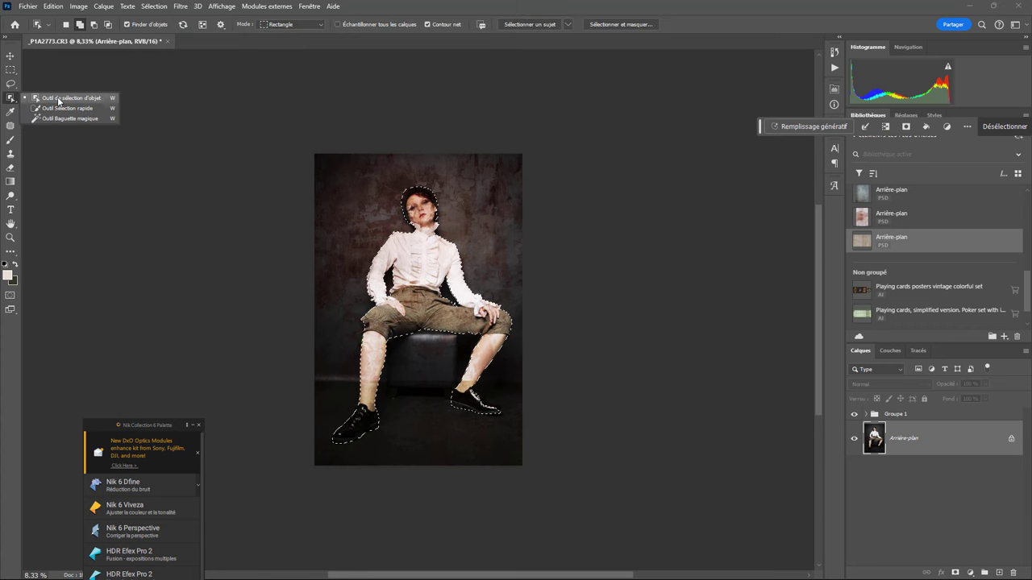
pyautogui.click(60, 98)
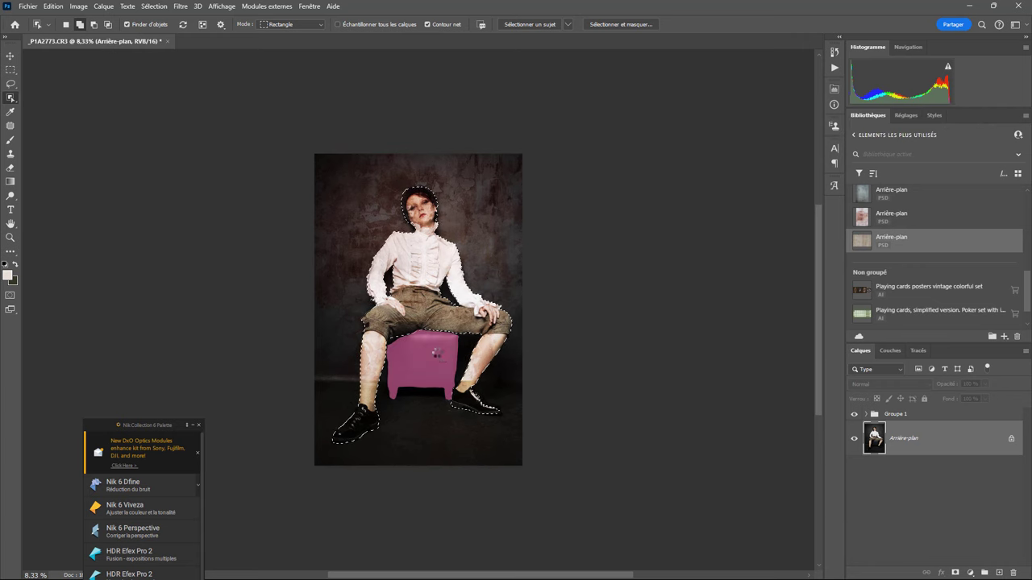
pyautogui.click(436, 353)
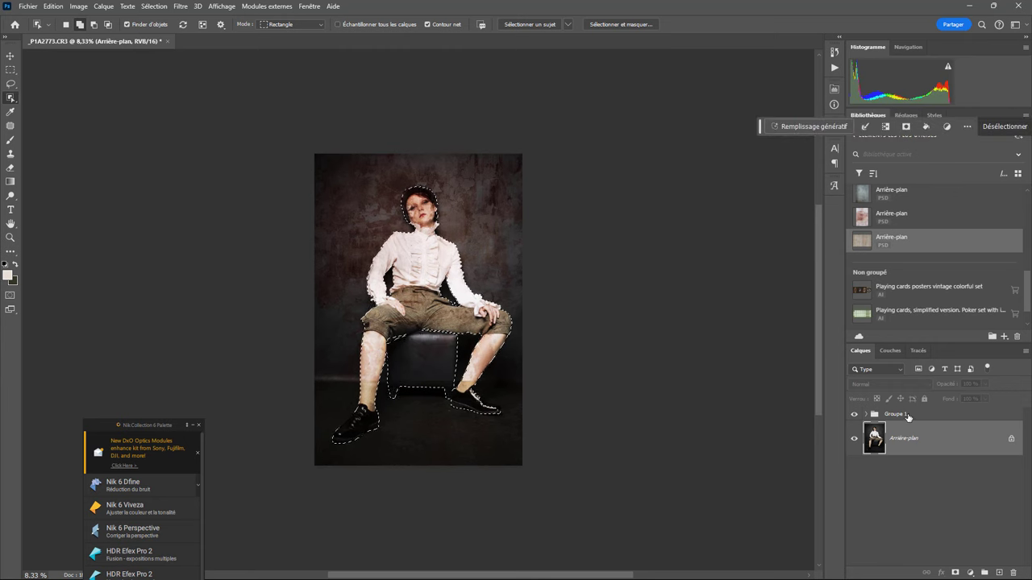
pyautogui.click(903, 417)
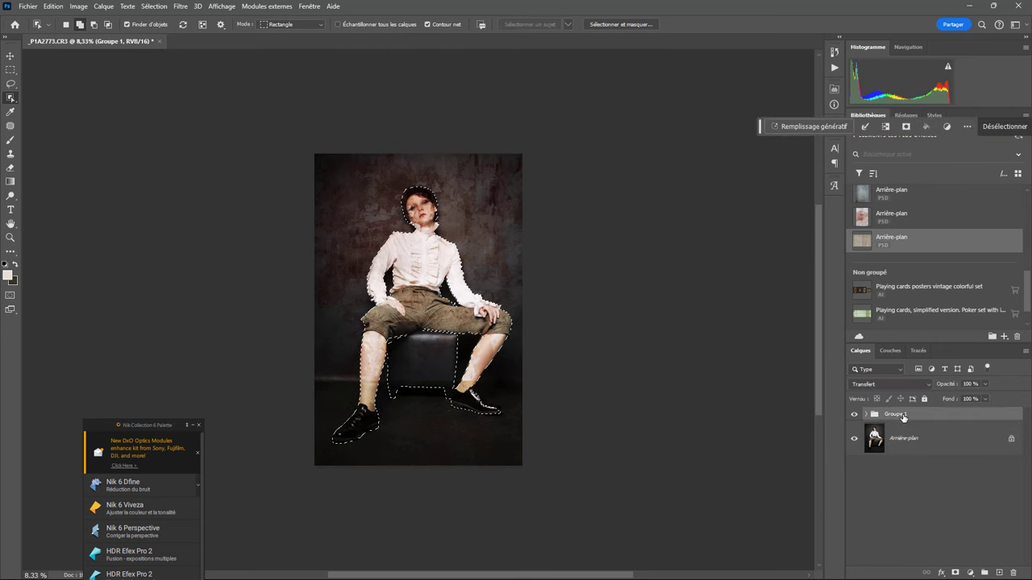
pyautogui.click(956, 573)
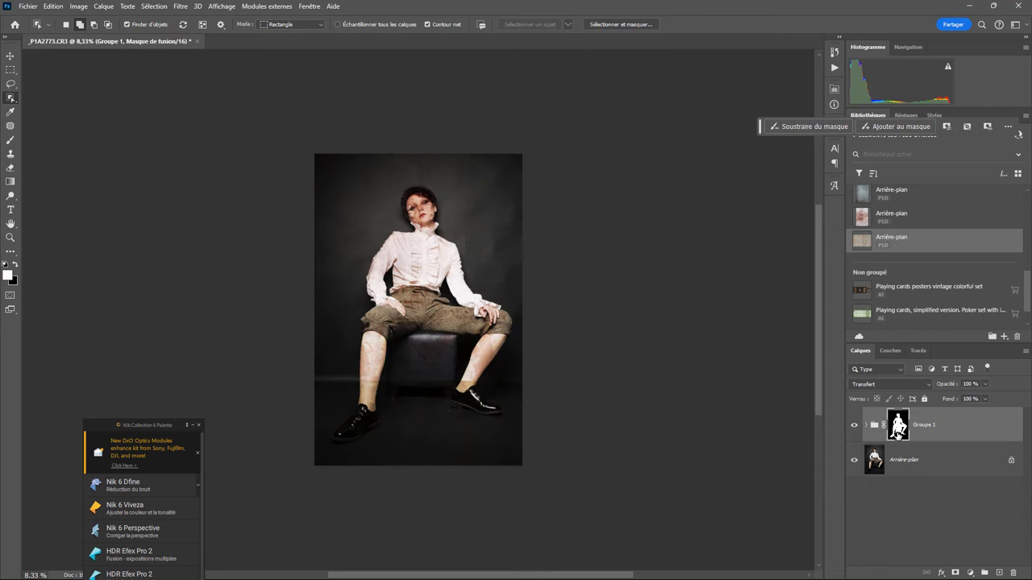
# Invert the Groupe 1 mask and check it with the backslash overlay preview
pyautogui.hotkey('ctrl', 'i')
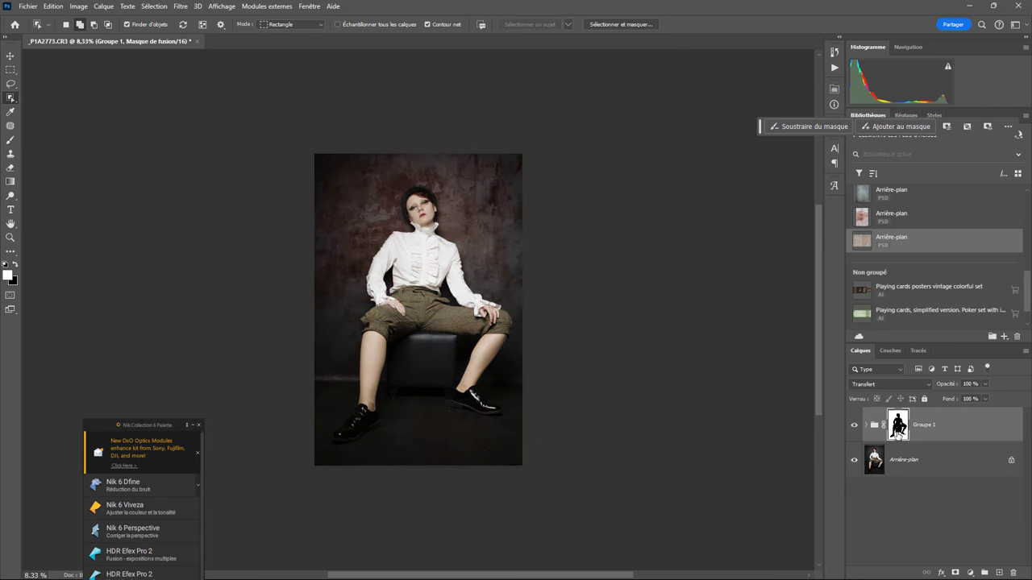
pyautogui.click(80, 7)
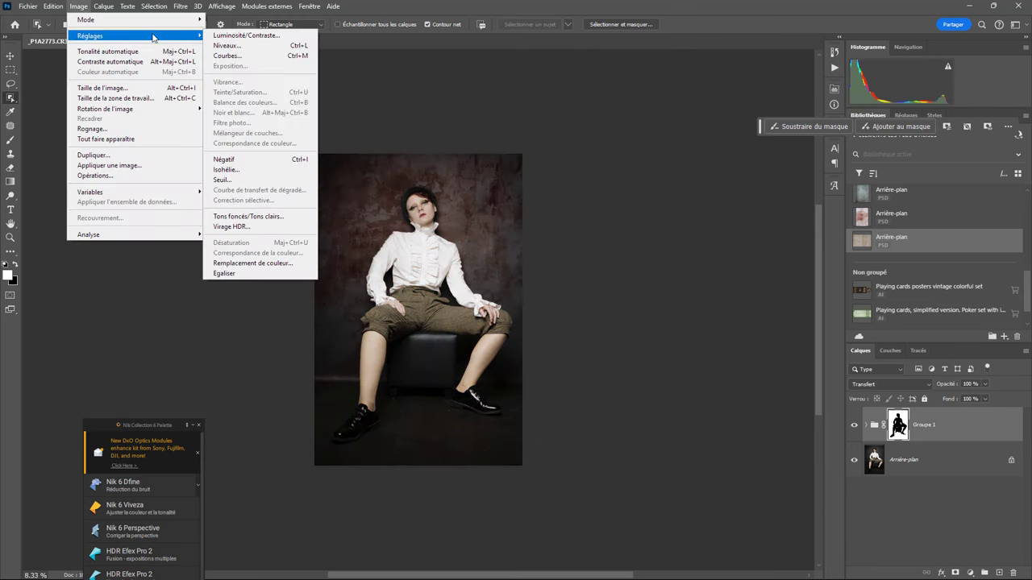
pyautogui.moveTo(90, 36)
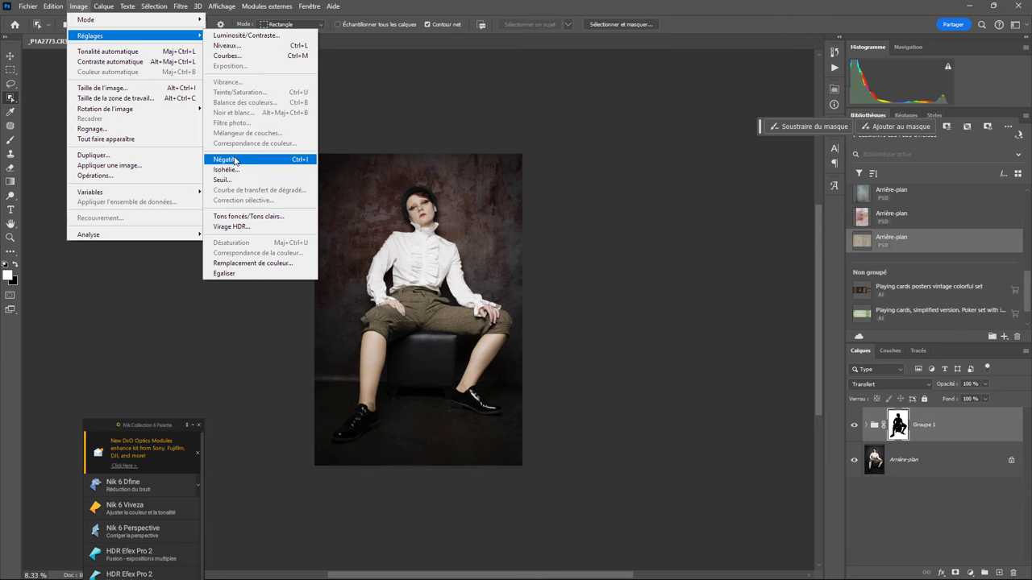
pyautogui.click(679, 279)
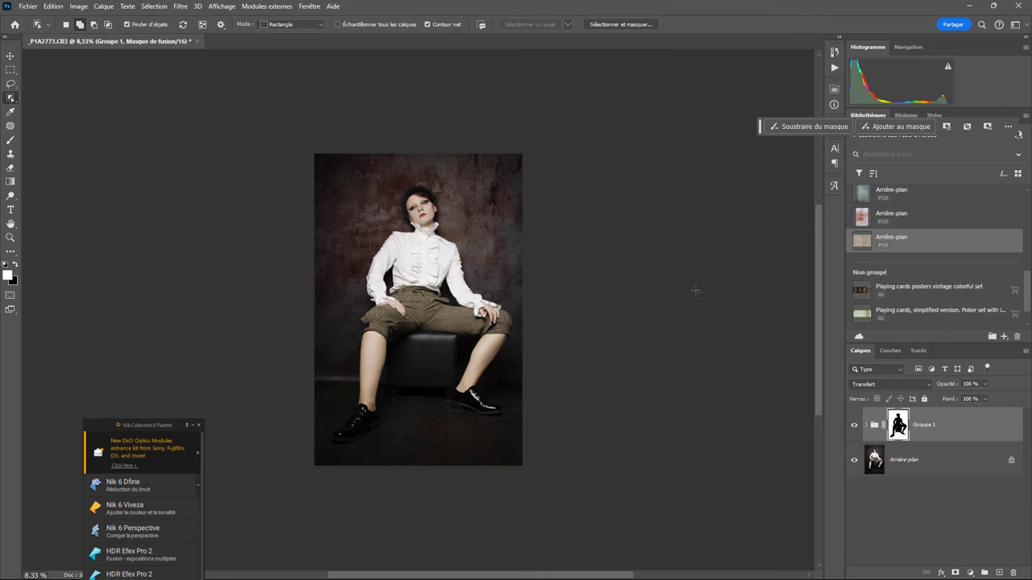
pyautogui.hotkey('ctrl', '+')
pyautogui.hotkey('ctrl', '+')
pyautogui.hotkey('ctrl', '+')
pyautogui.hotkey('ctrl', '+')
pyautogui.press('\\')
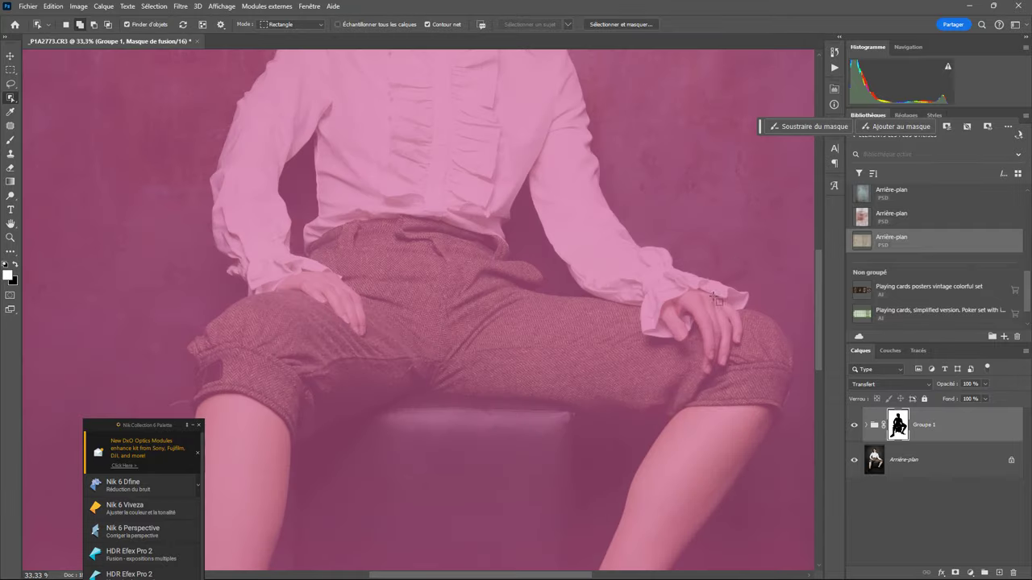
pyautogui.press('\\')
# Pan over the legs and torso, then expand Groupe 1 and select its lower texture layer
pyautogui.click(11, 87)
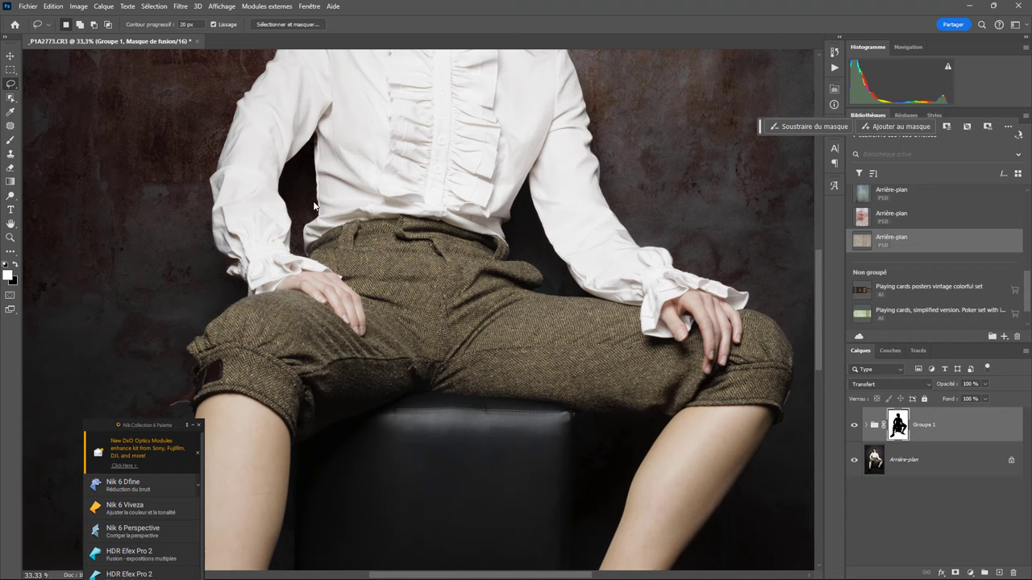
pyautogui.moveTo(483, 522); pyautogui.dragTo(466, 173)
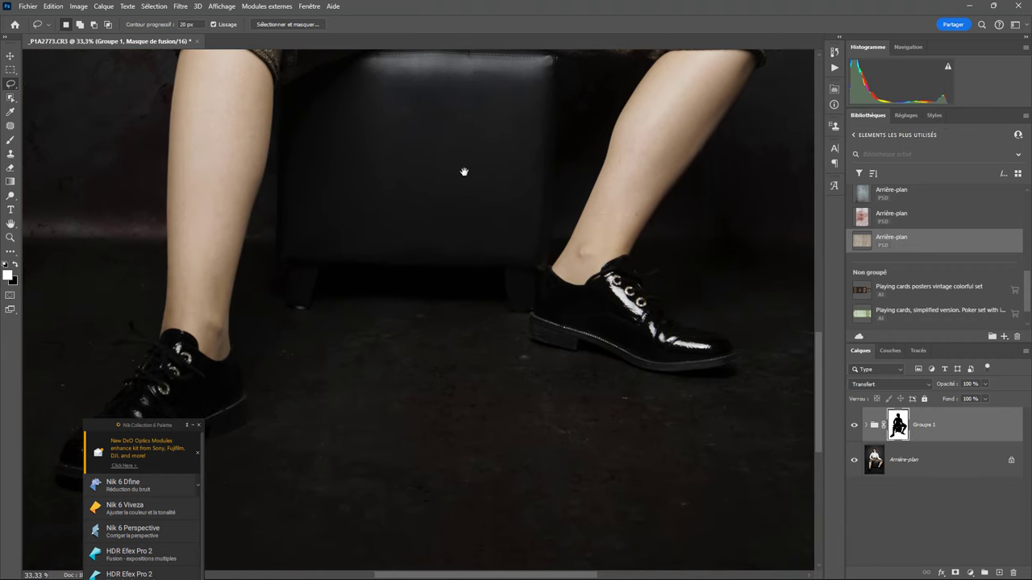
pyautogui.moveTo(424, 371)
pyautogui.mouseDown()
pyautogui.moveTo(627, 387)
pyautogui.moveTo(599, 422)
pyautogui.moveTo(280, 328)
pyautogui.moveTo(357, 491)
pyautogui.mouseUp()
pyautogui.moveTo(380, 237)
pyautogui.mouseDown()
pyautogui.moveTo(424, 331)
pyautogui.moveTo(470, 348)
pyautogui.mouseUp()
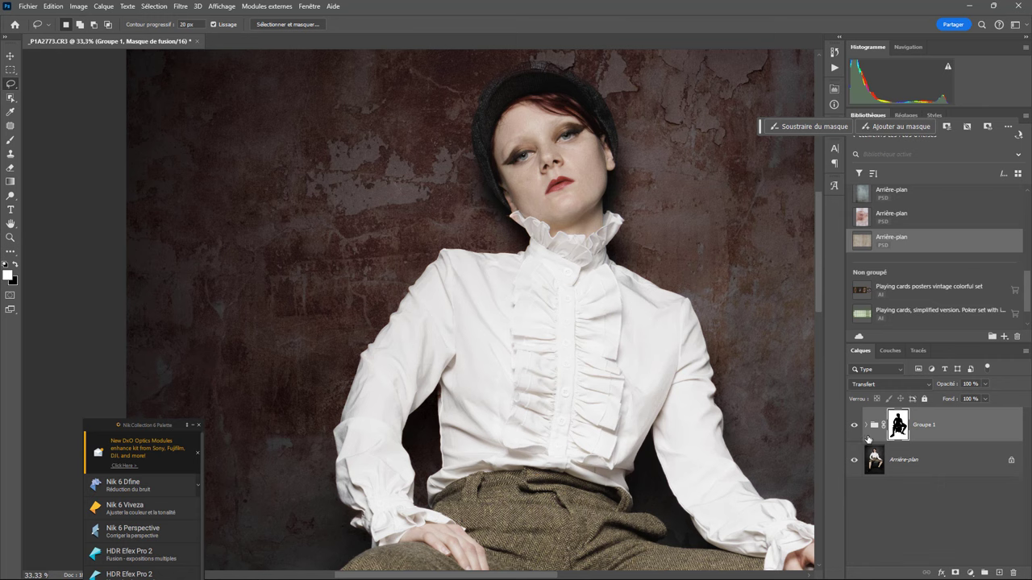
pyautogui.click(869, 427)
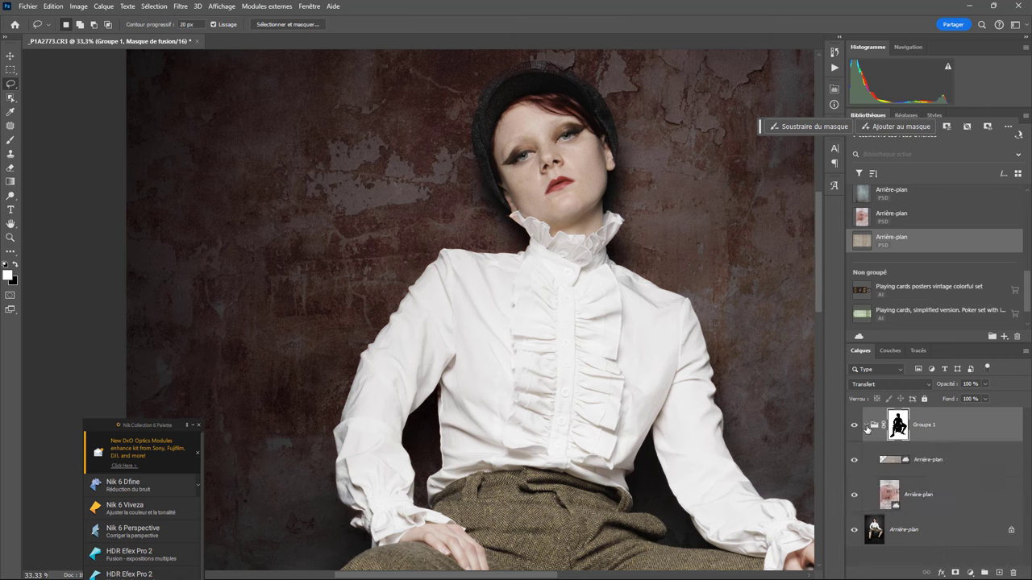
pyautogui.click(942, 500)
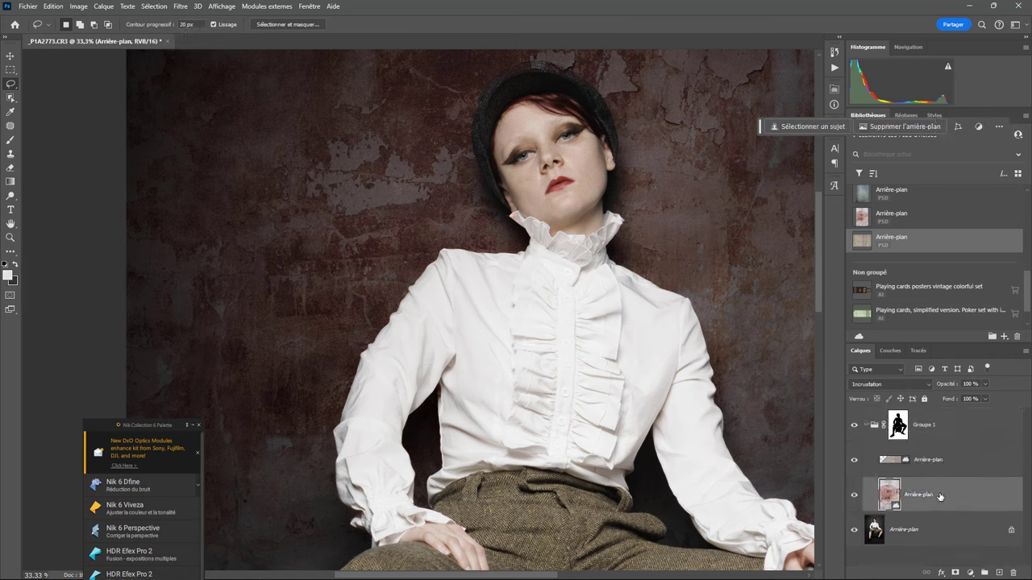
# Add a Teinte/Saturation adjustment layer with hue +17 and reduced saturation
pyautogui.click(969, 573)
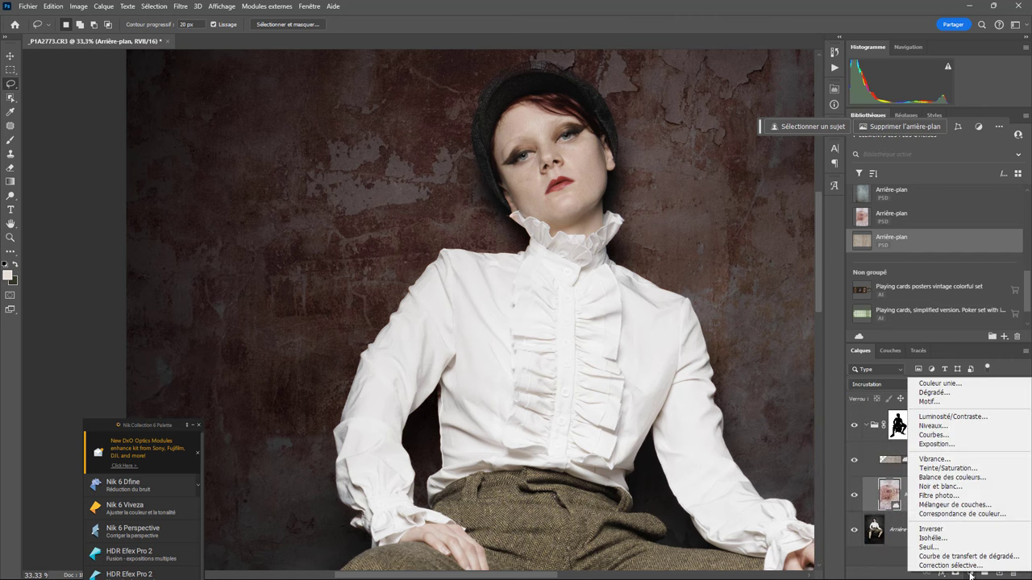
pyautogui.click(950, 468)
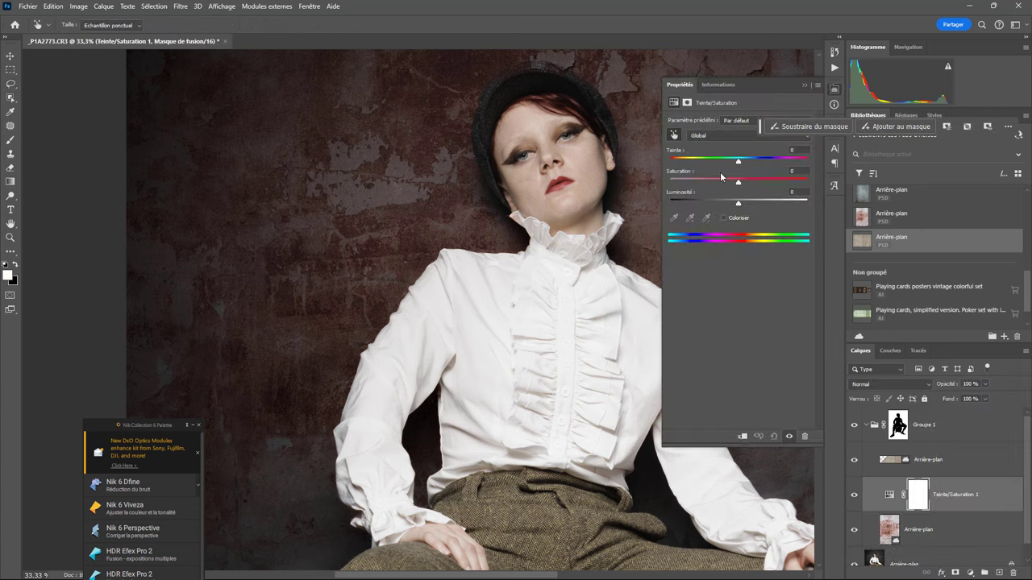
pyautogui.moveTo(738, 163)
pyautogui.mouseDown()
pyautogui.moveTo(665, 165)
pyautogui.moveTo(750, 164)
pyautogui.mouseUp()
pyautogui.hotkey('ctrl', '-')
pyautogui.hotkey('ctrl', '-')
pyautogui.hotkey('ctrl', '-')
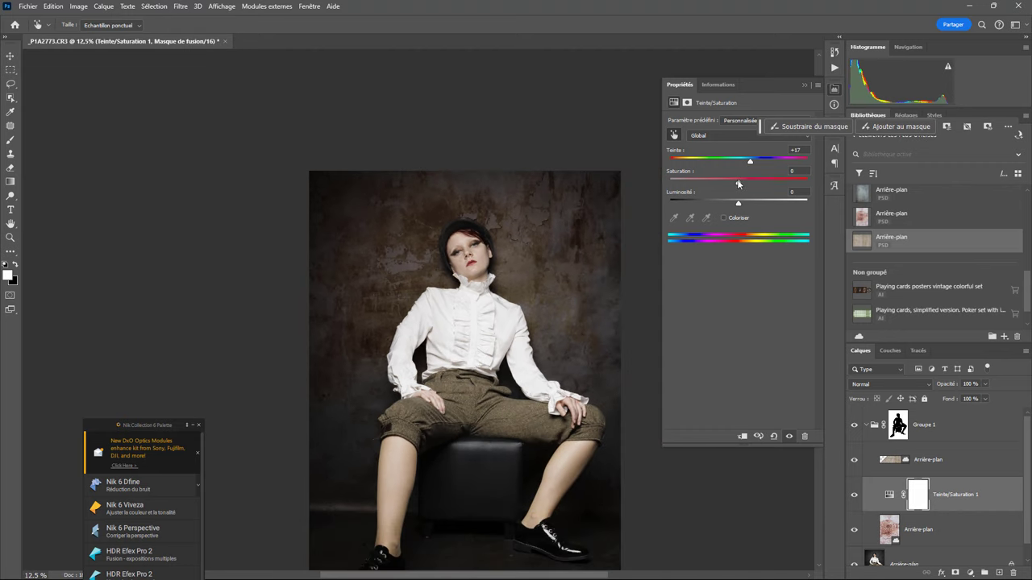
pyautogui.moveTo(737, 183)
pyautogui.mouseDown()
pyautogui.moveTo(708, 184)
pyautogui.moveTo(718, 184)
pyautogui.mouseUp()
pyautogui.moveTo(1028, 454); pyautogui.dragTo(1028, 467)
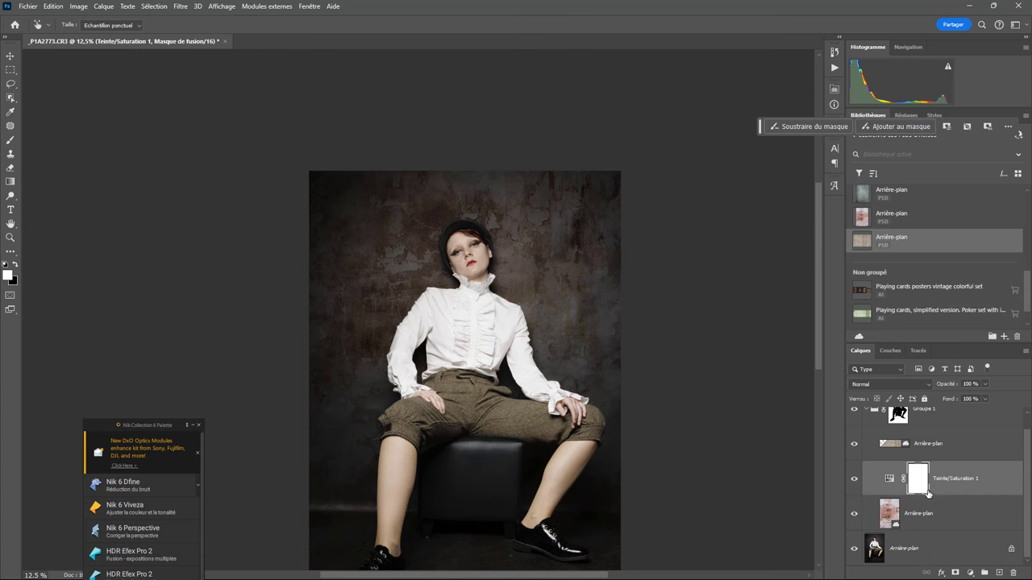
# Clip the Teinte/Saturation layer to the wall texture and drop saturation to -49
pyautogui.doubleClick(889, 482)
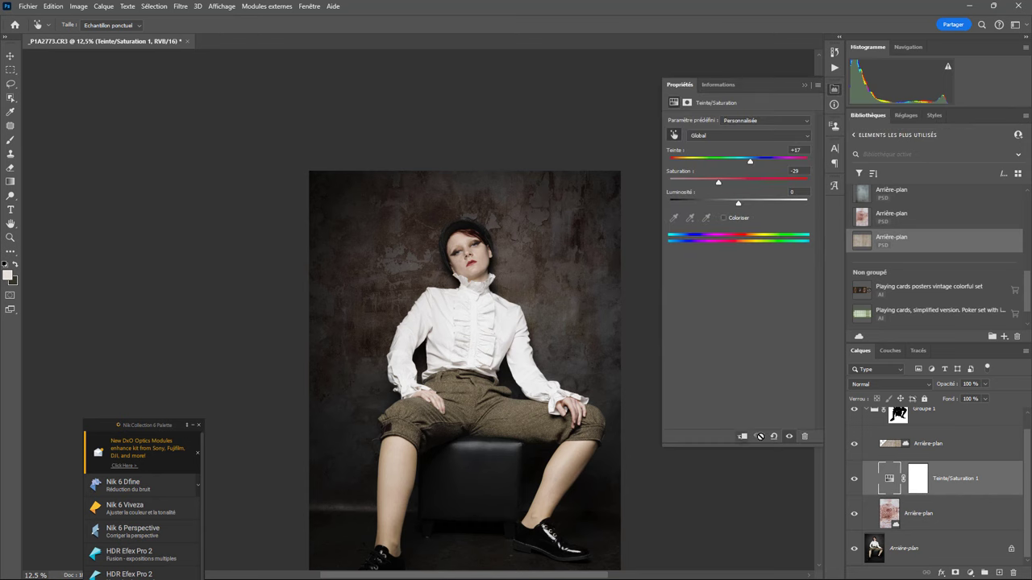
pyautogui.click(743, 438)
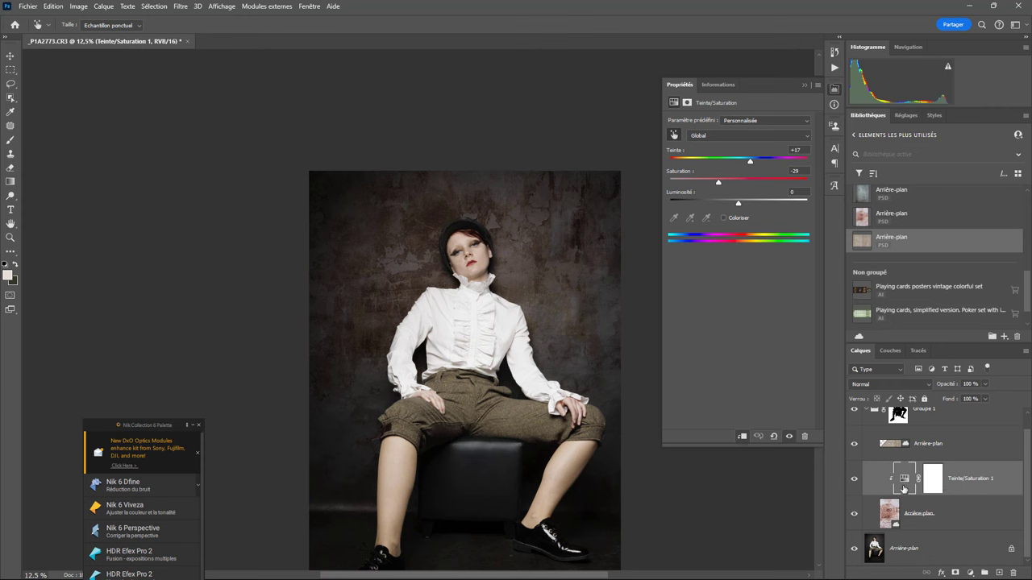
pyautogui.moveTo(720, 185); pyautogui.dragTo(705, 182)
# Zoom in on the lower leg and trouser cuff and target the Groupe 1 mask
pyautogui.hotkey('ctrl', '+')
pyautogui.hotkey('ctrl', '+')
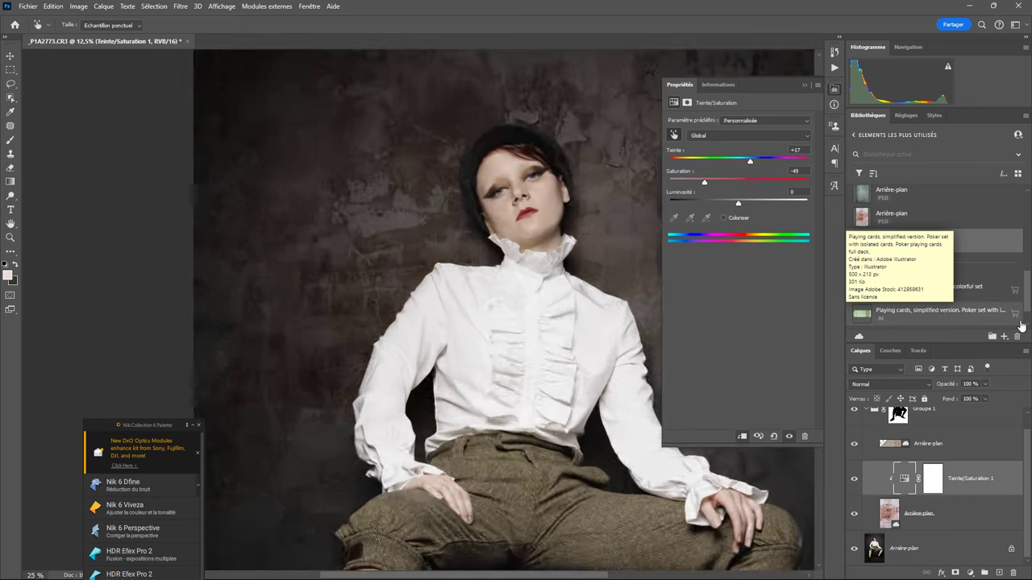
pyautogui.hotkey('ctrl', '+')
pyautogui.hotkey('ctrl', '+')
pyautogui.moveTo(416, 363); pyautogui.dragTo(542, 77)
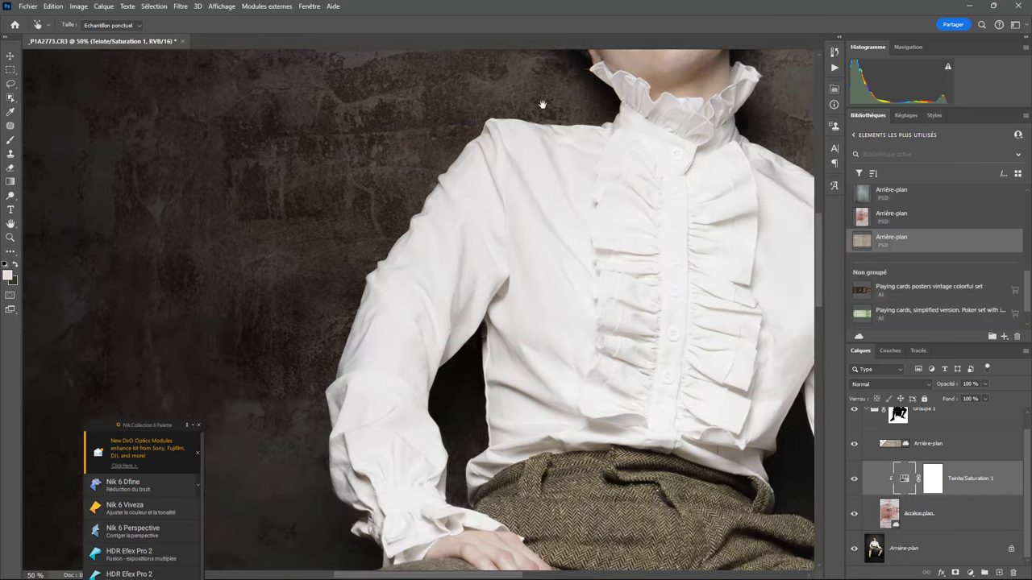
pyautogui.moveTo(476, 429); pyautogui.dragTo(505, 286)
pyautogui.moveTo(498, 431)
pyautogui.mouseDown()
pyautogui.moveTo(545, 211)
pyautogui.moveTo(553, 341)
pyautogui.mouseUp()
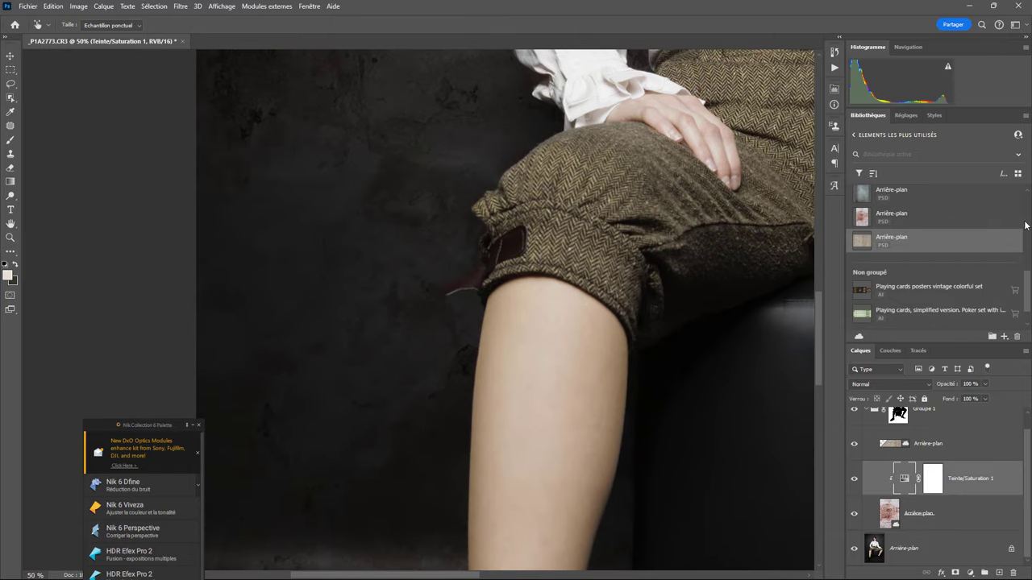
pyautogui.hotkey('ctrl', '+')
pyautogui.hotkey('ctrl', '+')
pyautogui.hotkey('ctrl', '+')
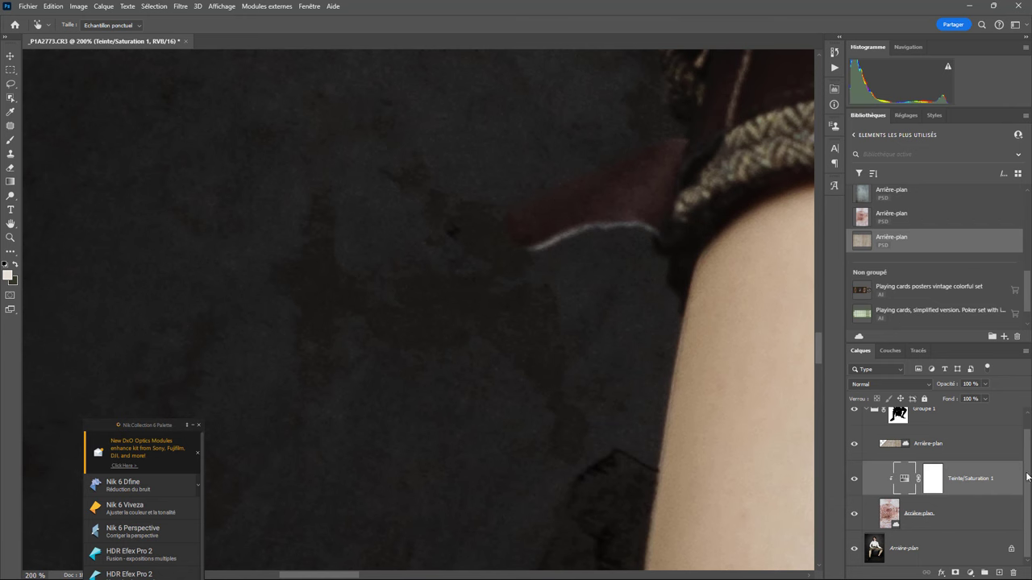
pyautogui.moveTo(1026, 477); pyautogui.dragTo(1029, 431)
pyautogui.click(897, 432)
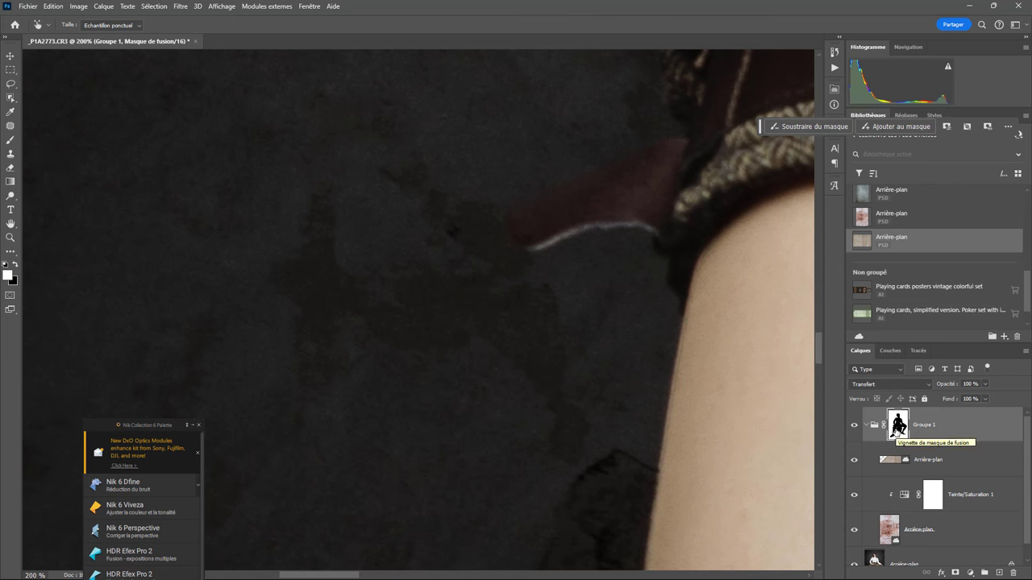
# Set up a black brush with adjusted size and 41% flow
pyautogui.click(10, 142)
pyautogui.click(15, 265)
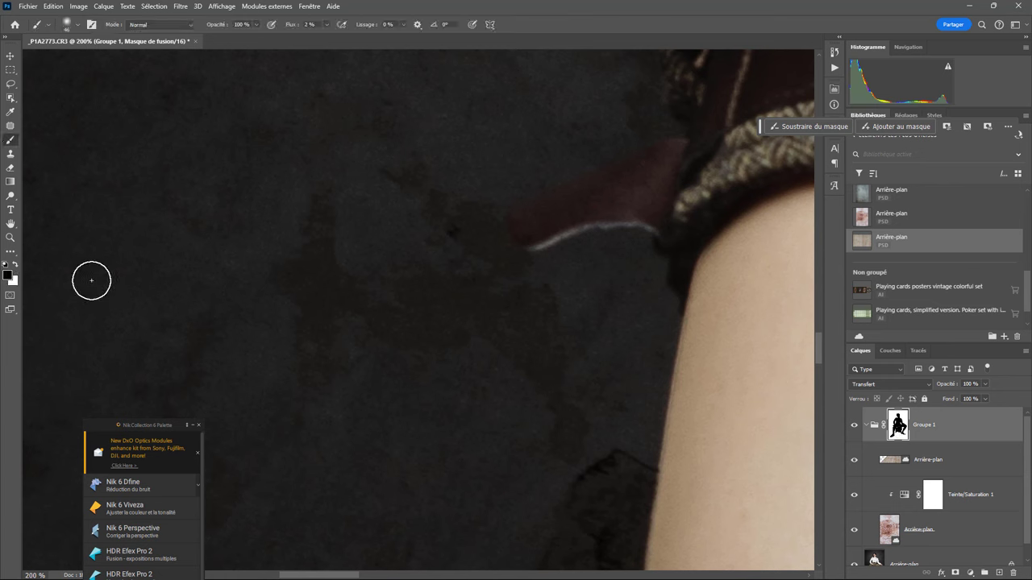
pyautogui.moveTo(636, 228)
pyautogui.mouseDown()
pyautogui.moveTo(615, 227)
pyautogui.moveTo(633, 228)
pyautogui.mouseUp()
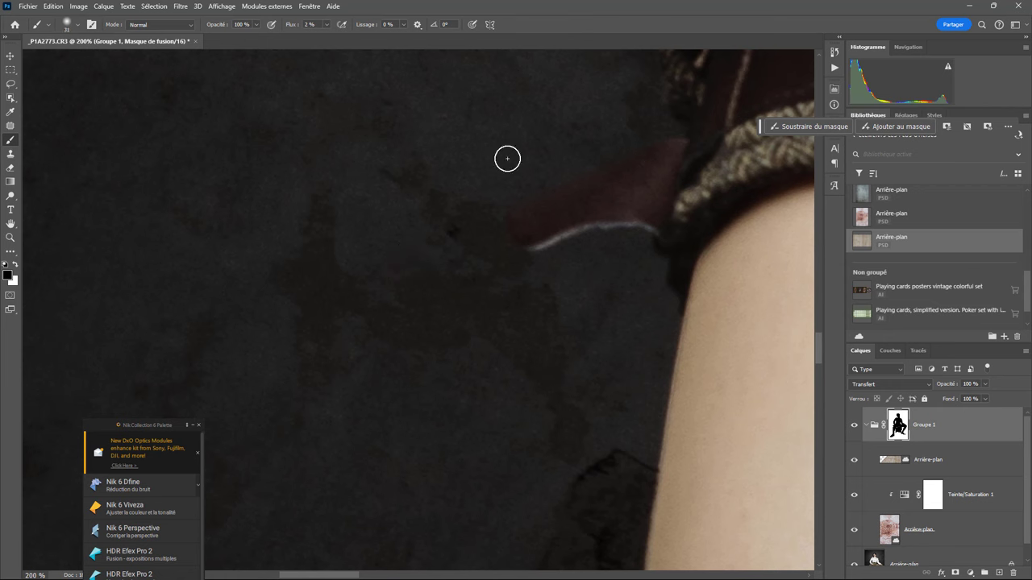
pyautogui.click(326, 25)
pyautogui.moveTo(347, 41); pyautogui.dragTo(346, 41)
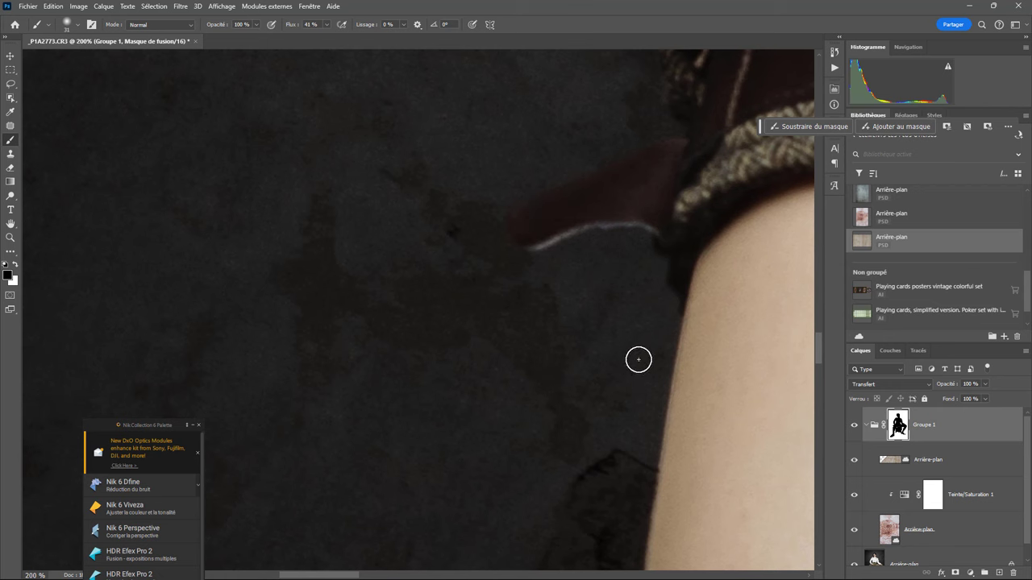
# Pan across the arm, torso and stool, then make the bottom Arrière-plan layer active
pyautogui.moveTo(624, 376)
pyautogui.mouseDown()
pyautogui.moveTo(550, 189)
pyautogui.moveTo(564, 363)
pyautogui.moveTo(606, 290)
pyautogui.moveTo(620, 156)
pyautogui.moveTo(605, 373)
pyautogui.moveTo(610, 267)
pyautogui.moveTo(618, 339)
pyautogui.moveTo(596, 284)
pyautogui.mouseUp()
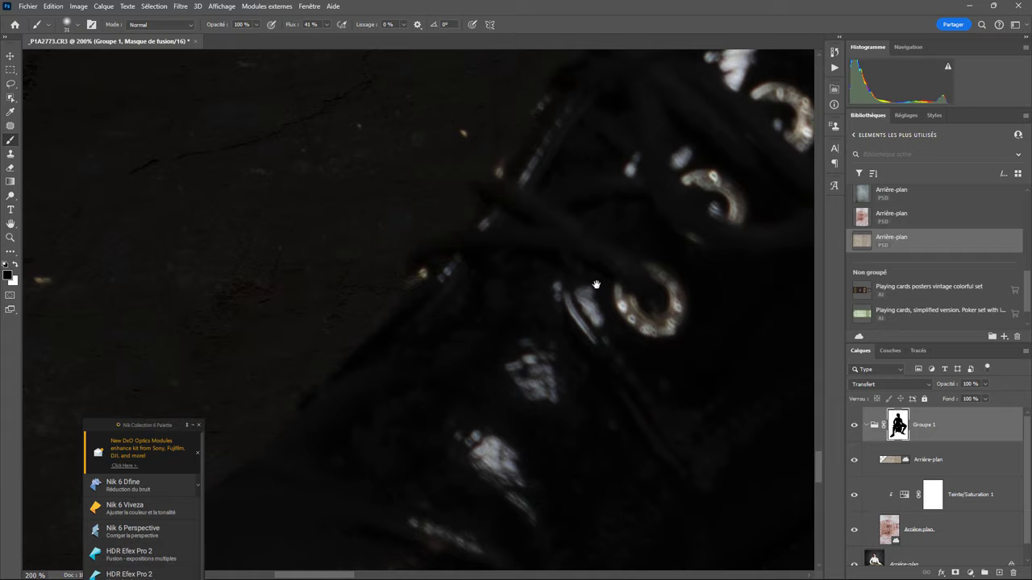
pyautogui.scroll(-2, 596, 285)
pyautogui.scroll(-5, 595, 284)
pyautogui.scroll(-2, 596, 285)
pyautogui.scroll(-1, 597, 282)
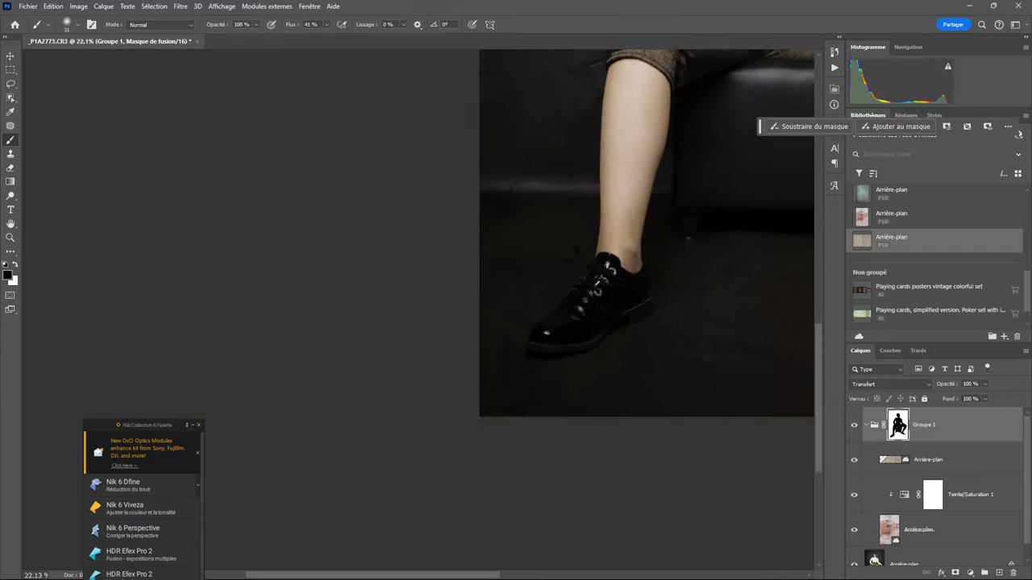
pyautogui.scroll(-1, 597, 282)
pyautogui.moveTo(634, 175)
pyautogui.mouseDown()
pyautogui.moveTo(553, 398)
pyautogui.moveTo(591, 240)
pyautogui.mouseUp()
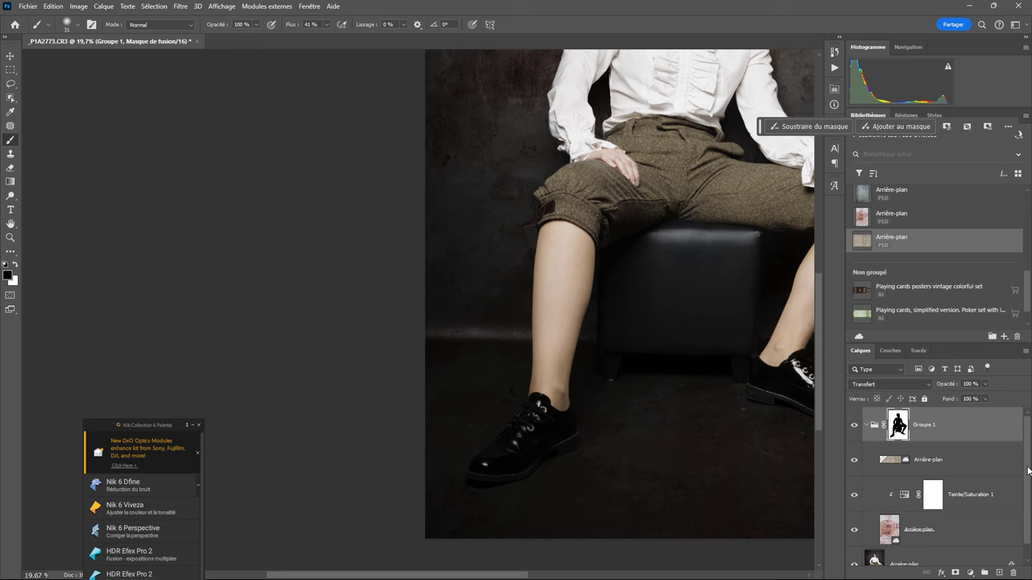
pyautogui.scroll(-1, 1028, 471)
pyautogui.click(910, 550)
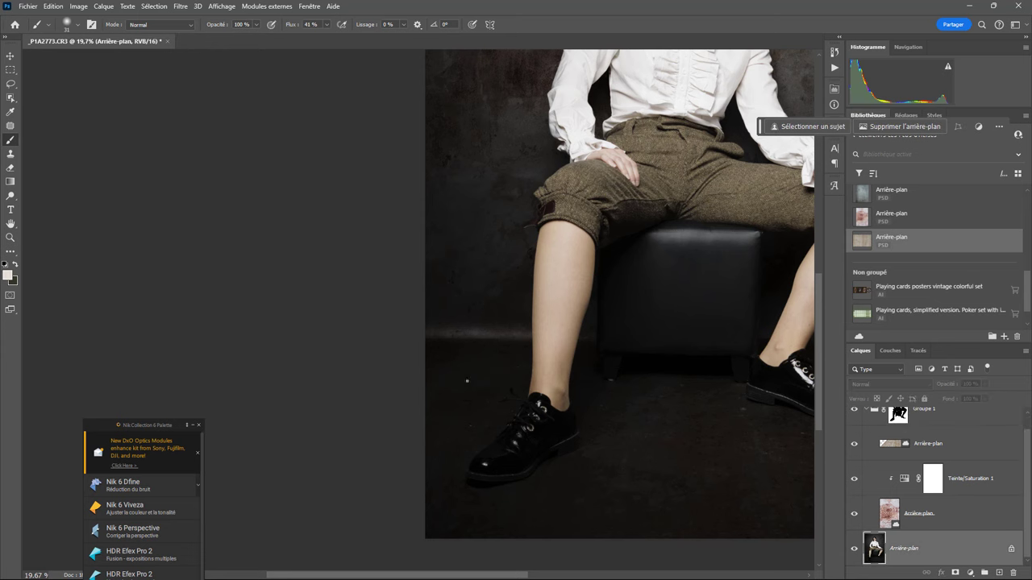
# Clone darker wall over the pale stripe along the front shin's edge
pyautogui.scroll(4, 508, 371)
pyautogui.scroll(1, 514, 350)
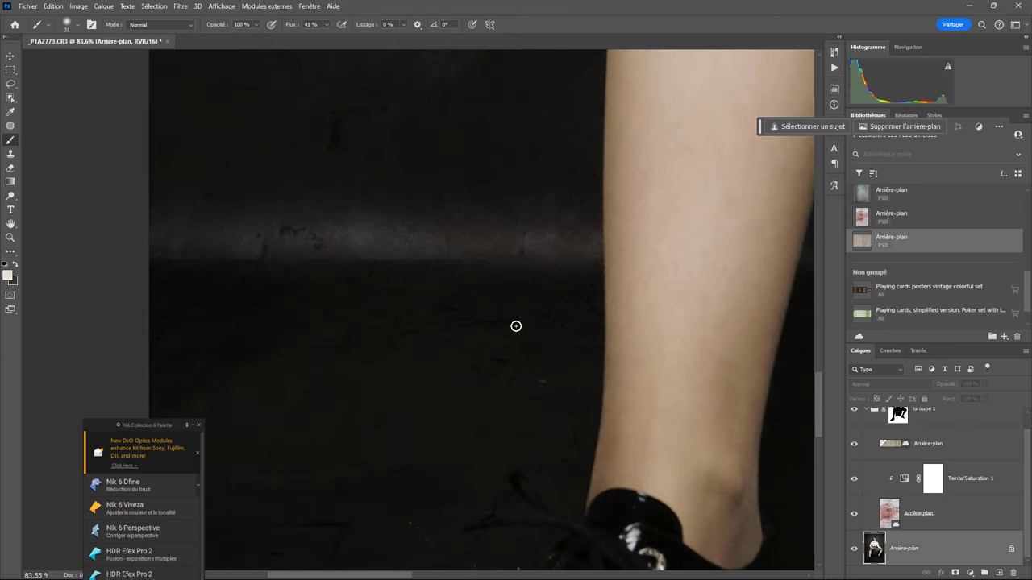
pyautogui.middleClick(505, 304)
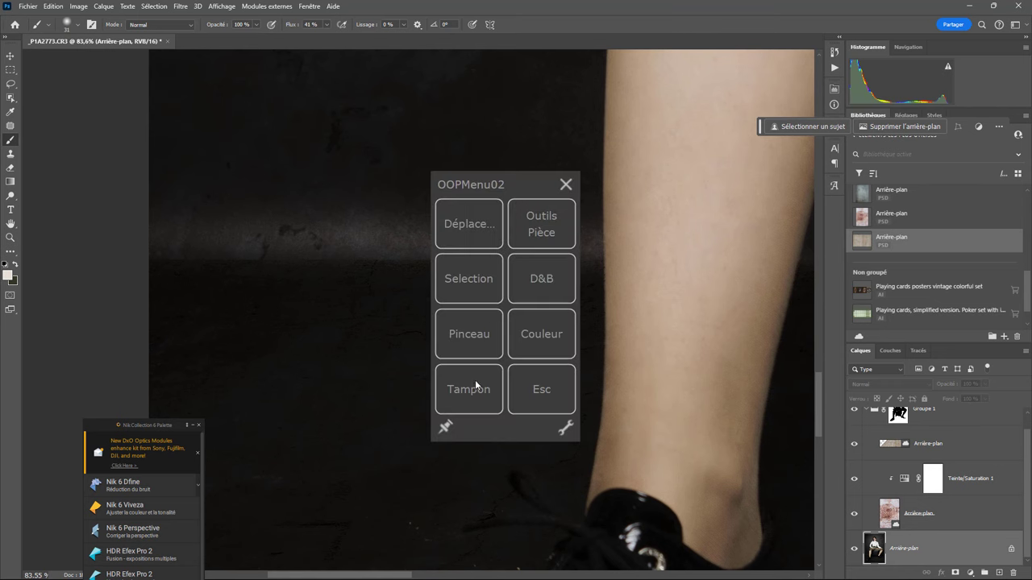
pyautogui.click(476, 387)
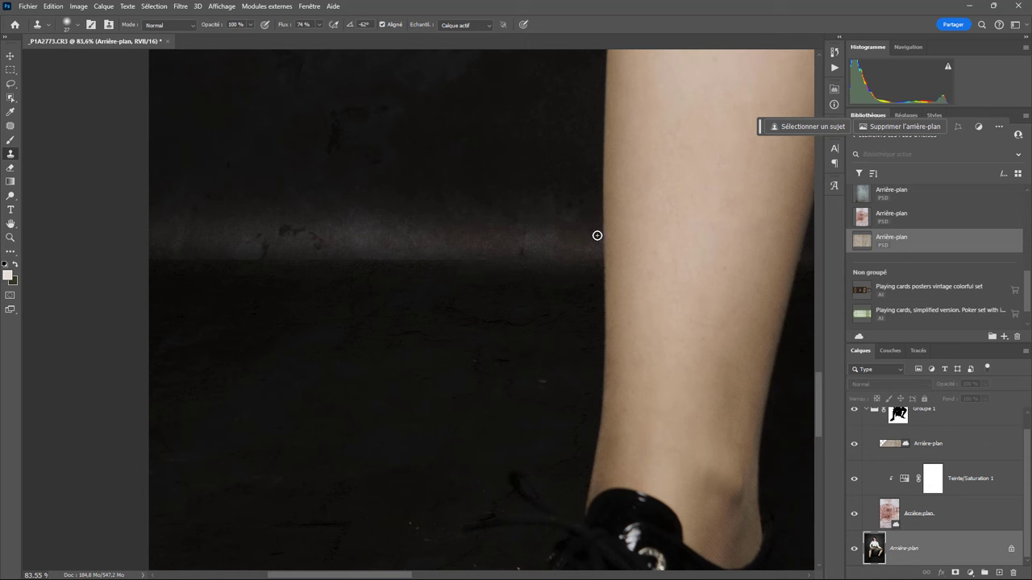
pyautogui.moveTo(592, 218); pyautogui.dragTo(594, 245)
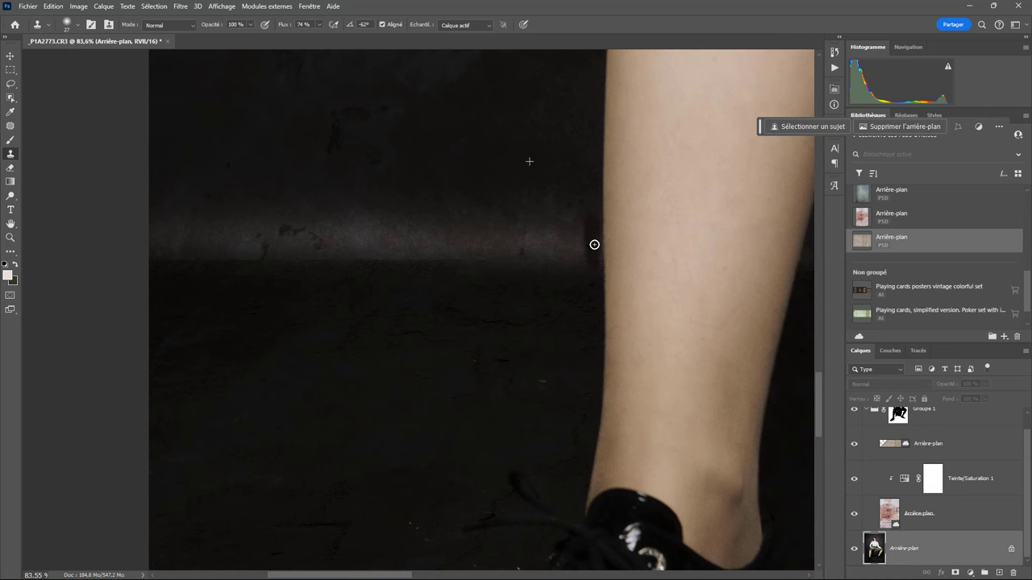
pyautogui.moveTo(588, 203); pyautogui.dragTo(581, 270)
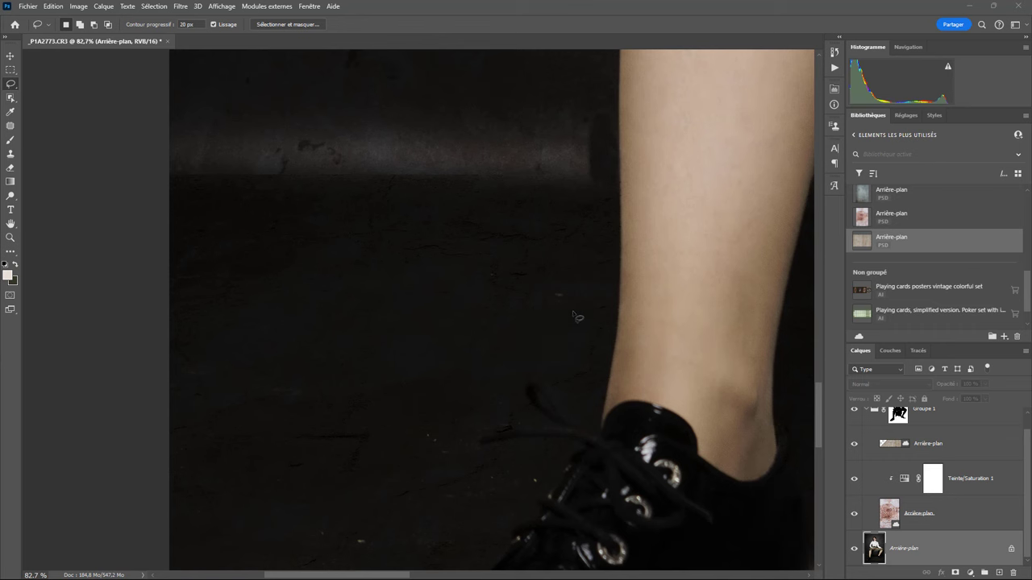
# Move the tool palette aside and switch to the Patch tool
pyautogui.middleClick(152, 260)
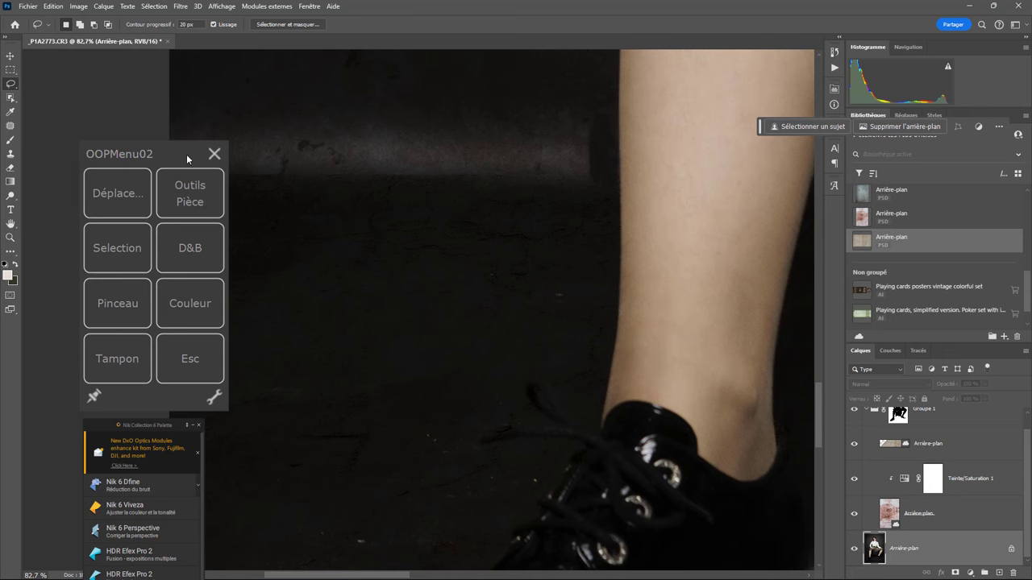
pyautogui.moveTo(184, 150); pyautogui.dragTo(349, 148)
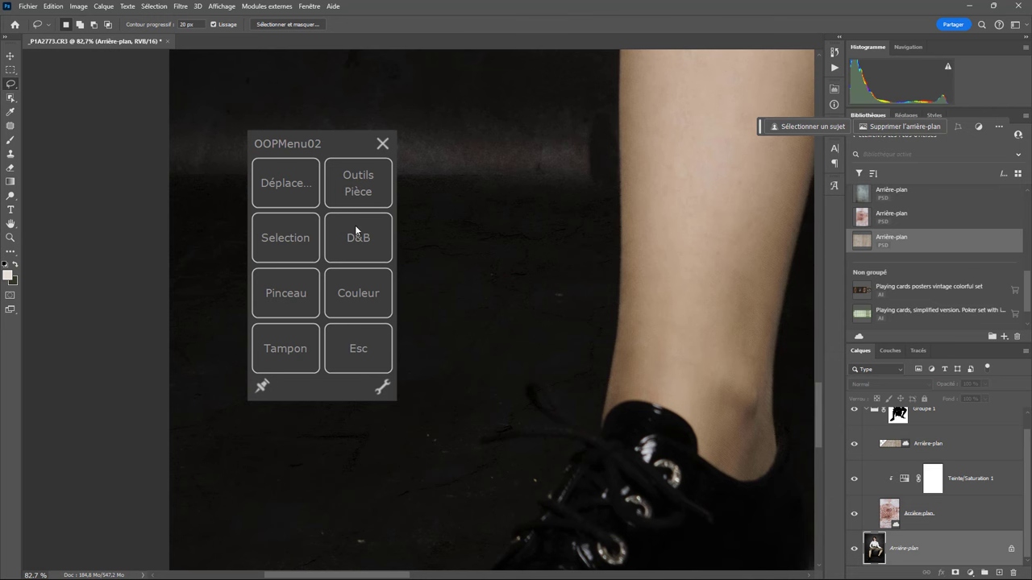
pyautogui.click(358, 191)
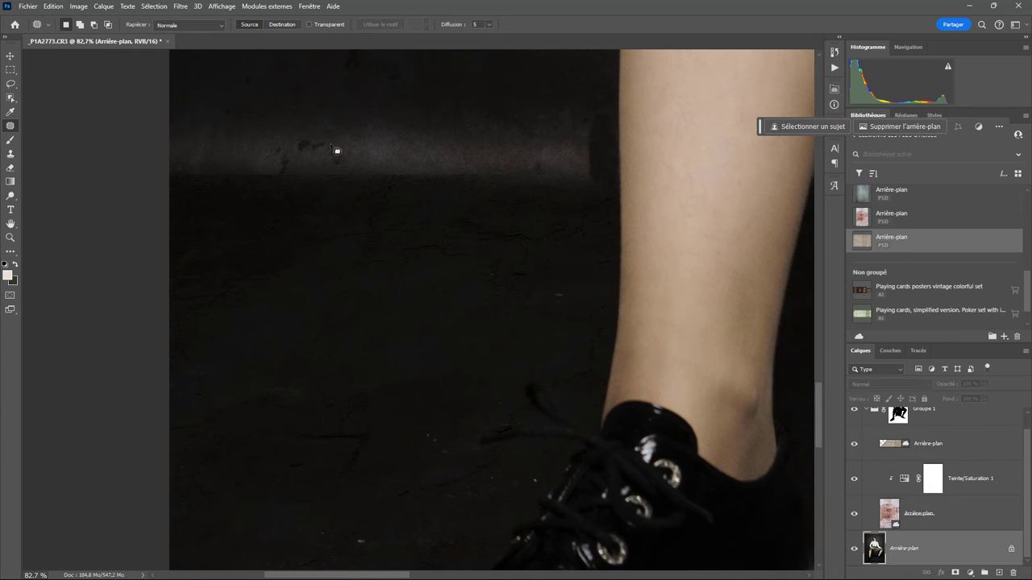
# Patch the pale wall stripe left of the leg with darker wall from above
pyautogui.scroll(-3, 344, 161)
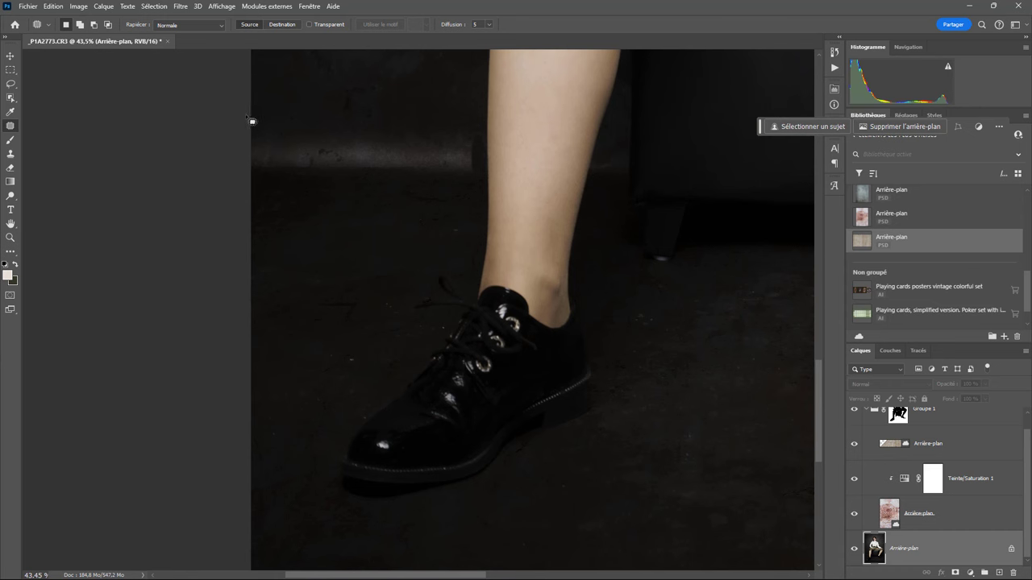
pyautogui.moveTo(251, 121); pyautogui.dragTo(487, 148)
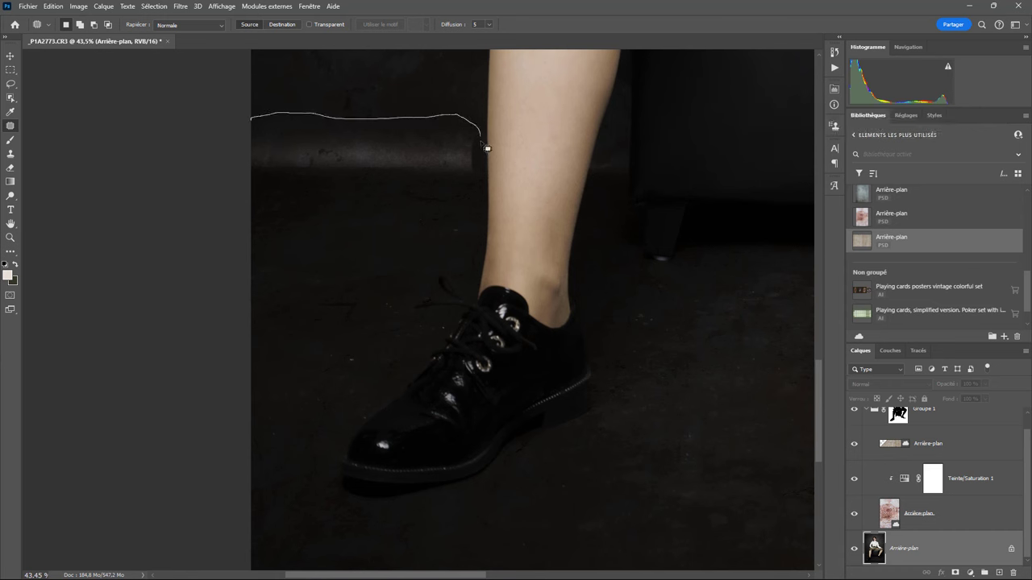
pyautogui.moveTo(487, 149); pyautogui.dragTo(242, 173)
pyautogui.moveTo(370, 169); pyautogui.dragTo(371, 92)
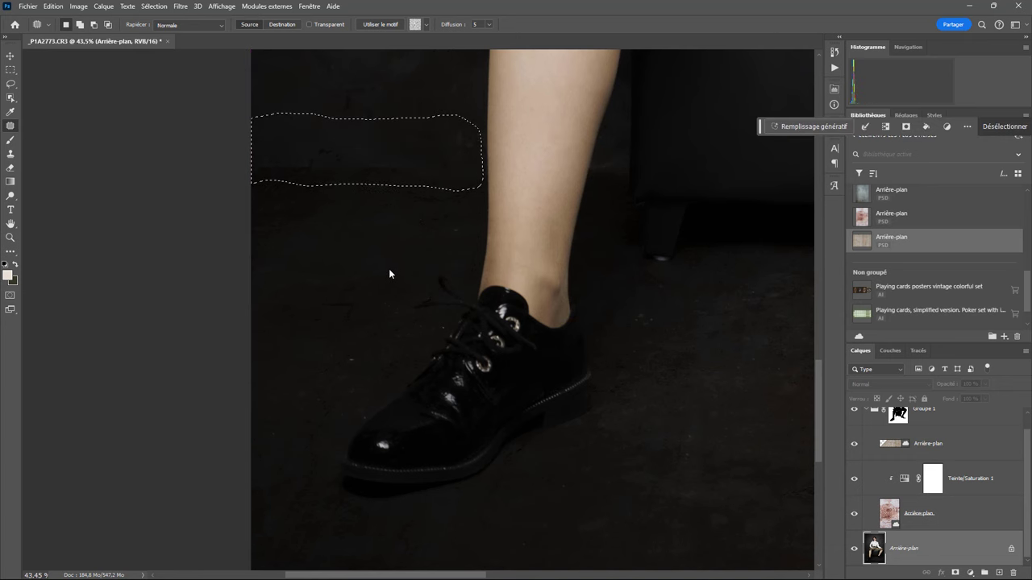
# Zoom out, recentre the photo and drop the grey plaster texture onto it
pyautogui.scroll(-5, 392, 223)
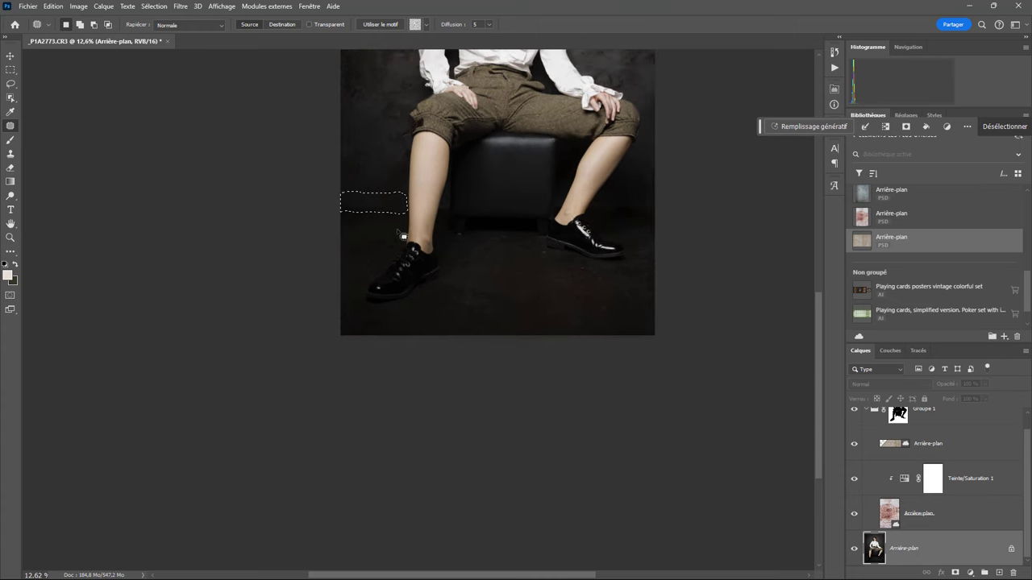
pyautogui.moveTo(471, 150); pyautogui.dragTo(570, 184)
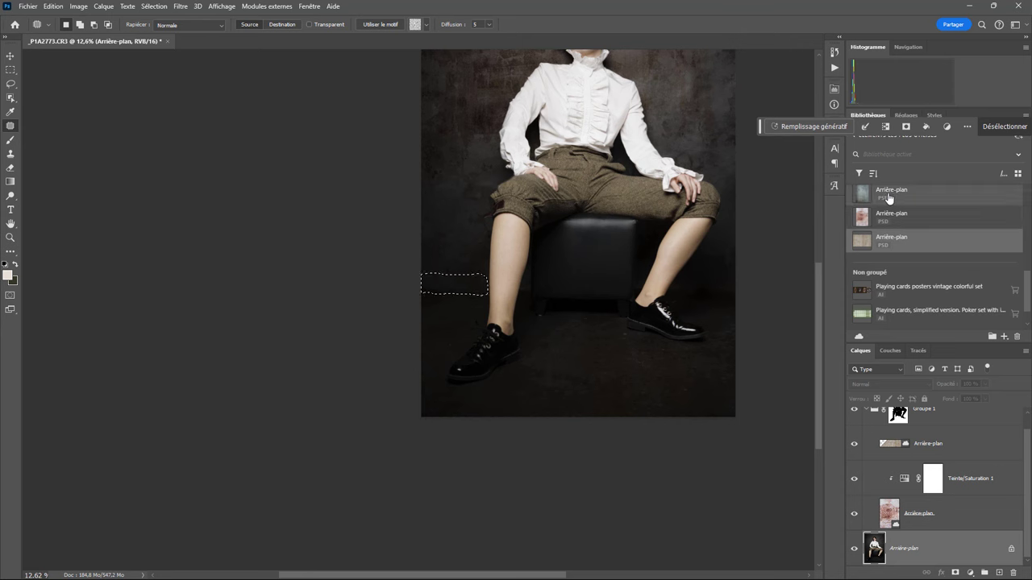
pyautogui.moveTo(897, 194)
pyautogui.mouseDown()
pyautogui.moveTo(717, 237)
pyautogui.moveTo(585, 304)
pyautogui.mouseUp()
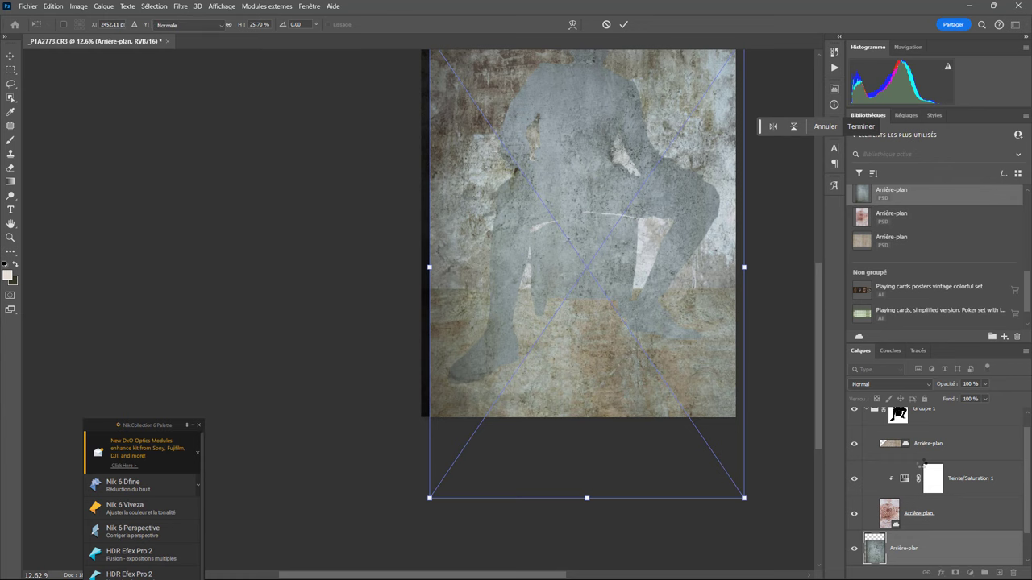
# Commit the plaster texture, move its layer to the top and blend it in Incrustation mode
pyautogui.press('Return')
pyautogui.moveTo(903, 532); pyautogui.dragTo(926, 407)
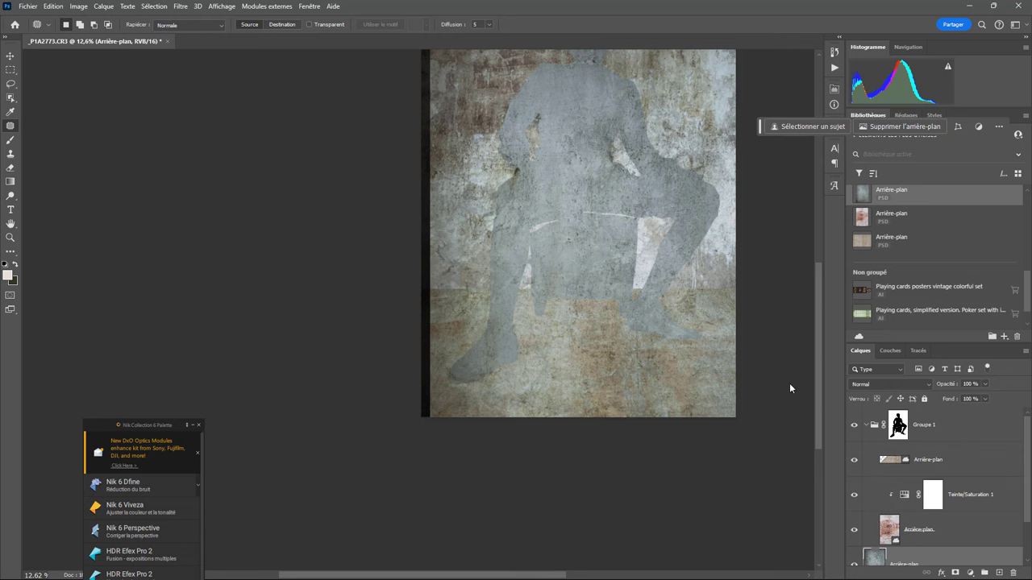
pyautogui.moveTo(903, 553); pyautogui.dragTo(919, 410)
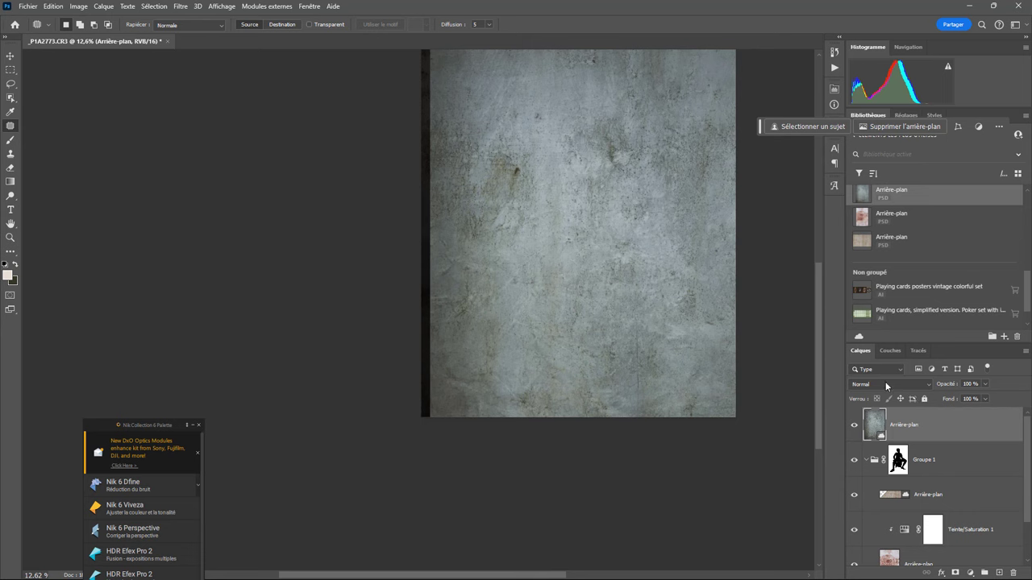
pyautogui.click(887, 385)
pyautogui.click(868, 425)
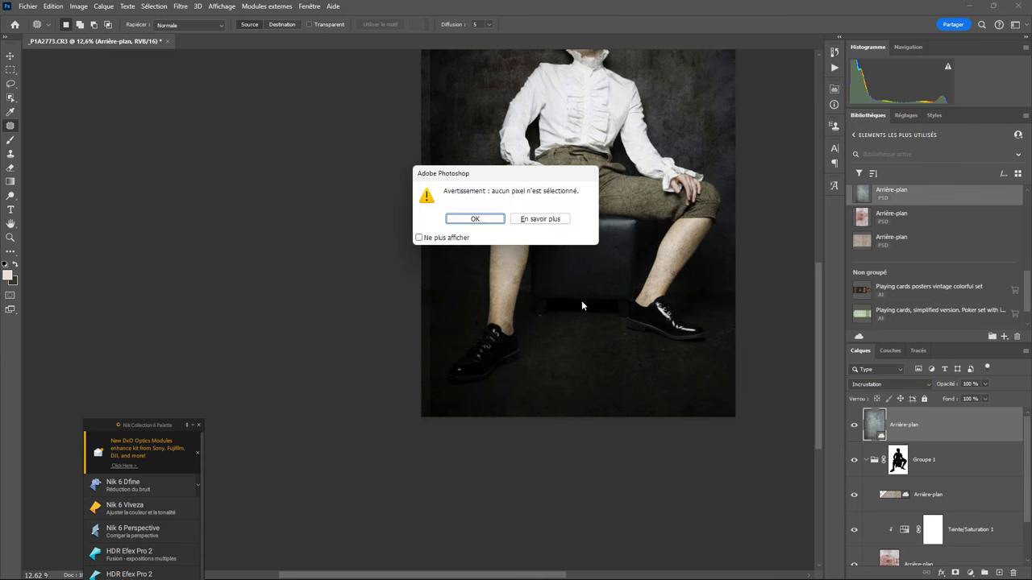
# Dismiss the no-pixels warning, centre the stool in view and activate the bottom Arrière-plan layer
pyautogui.click(488, 223)
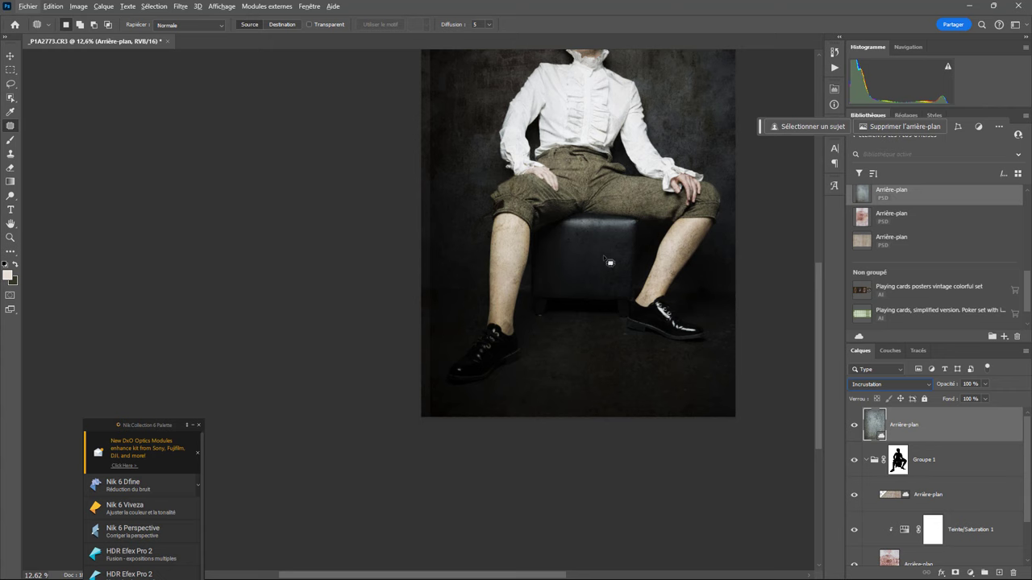
pyautogui.scroll(4, 483, 338)
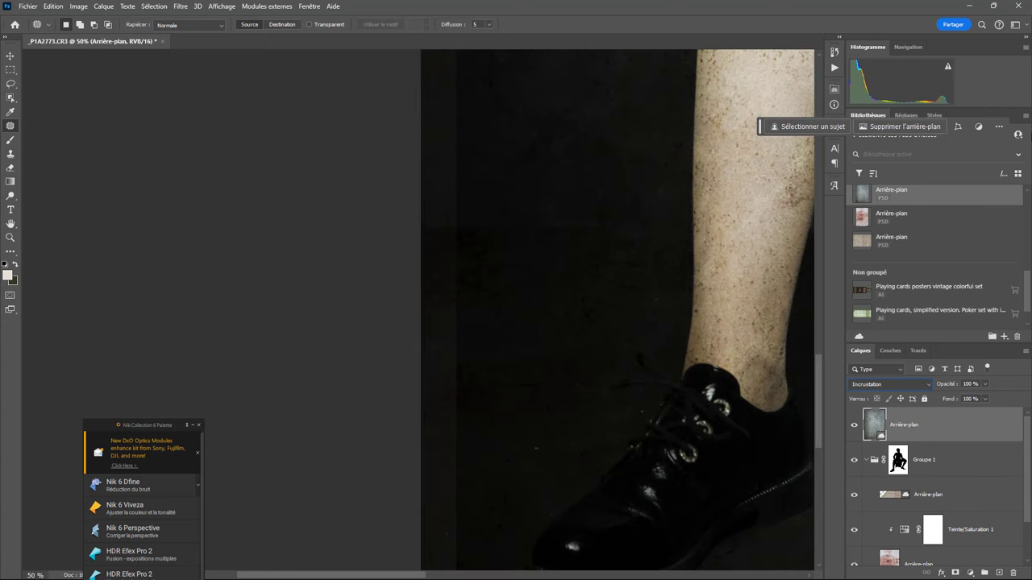
pyautogui.moveTo(733, 224); pyautogui.dragTo(145, 314)
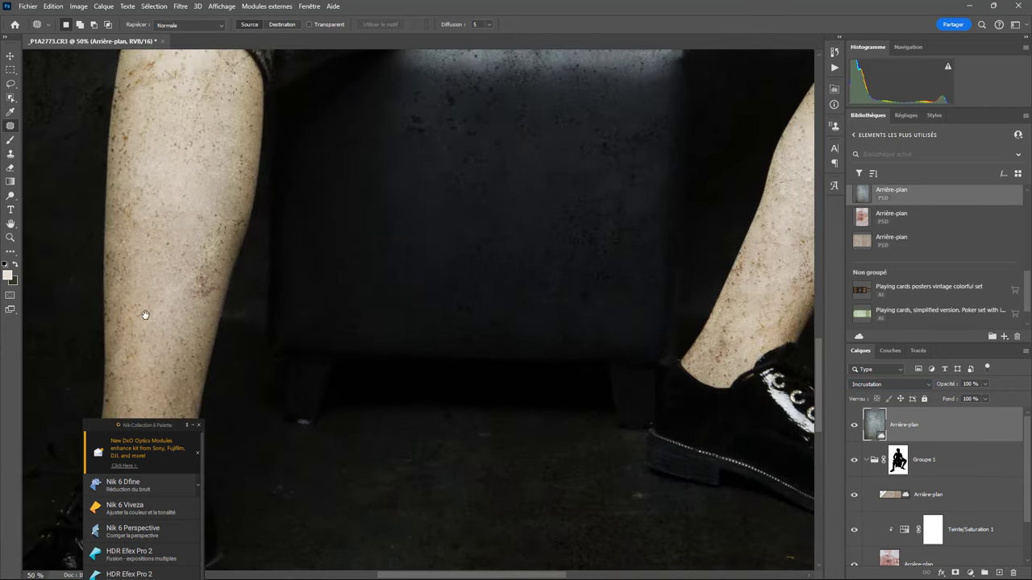
pyautogui.moveTo(440, 189); pyautogui.dragTo(503, 318)
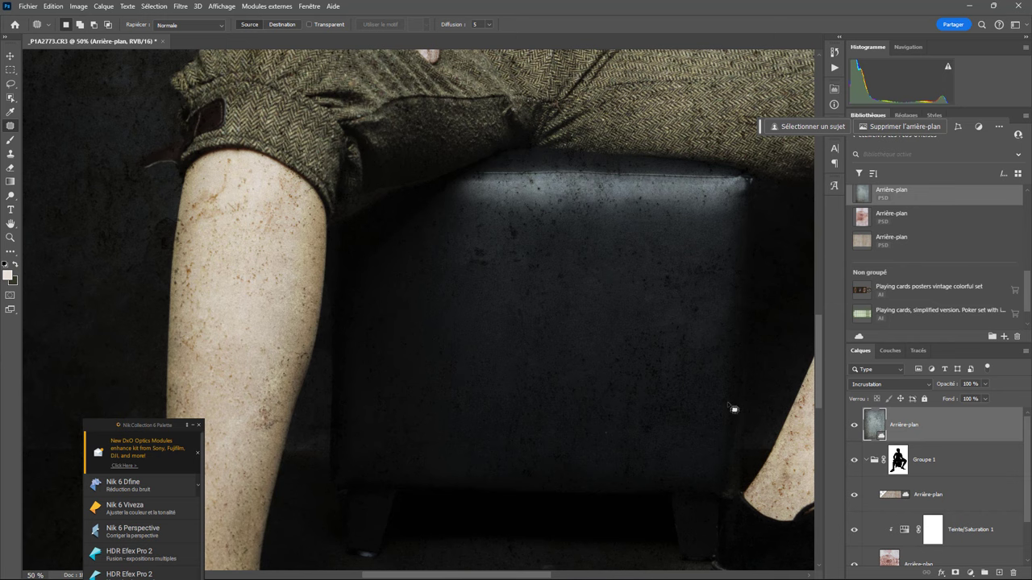
pyautogui.moveTo(1029, 489); pyautogui.dragTo(1021, 566)
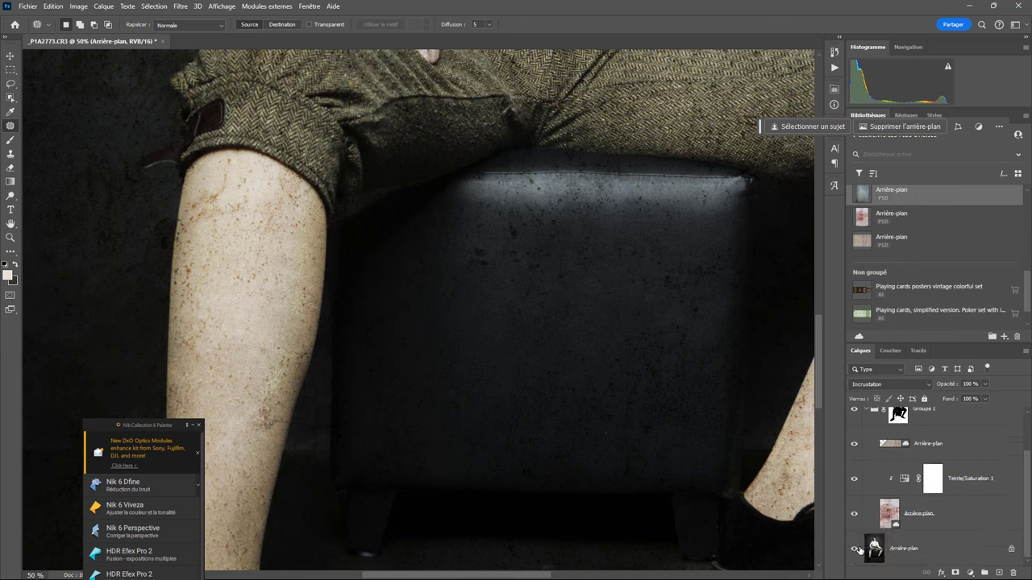
pyautogui.click(903, 558)
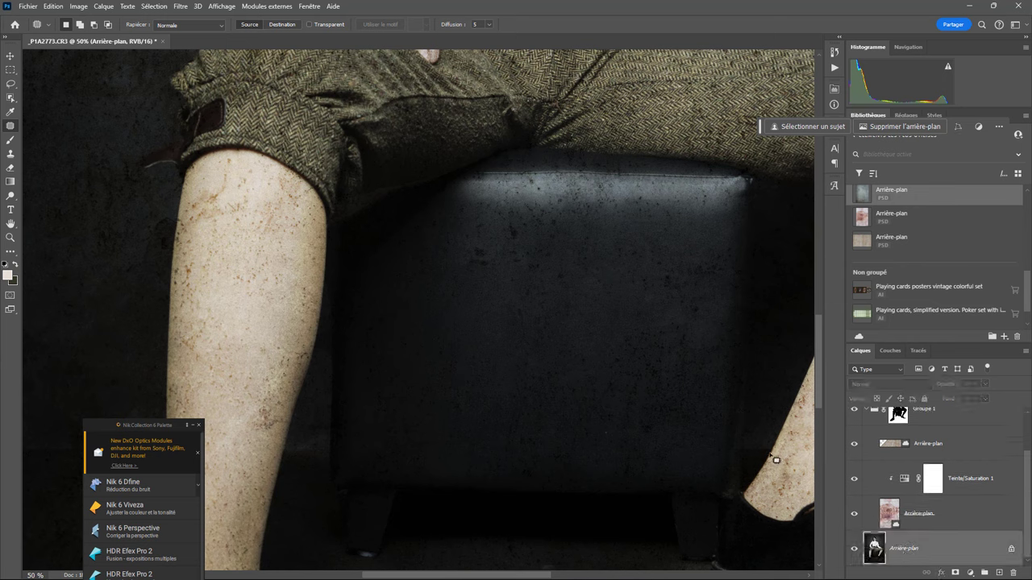
# Select the stool with Object Selection and add a layer mask from it
pyautogui.click(11, 98)
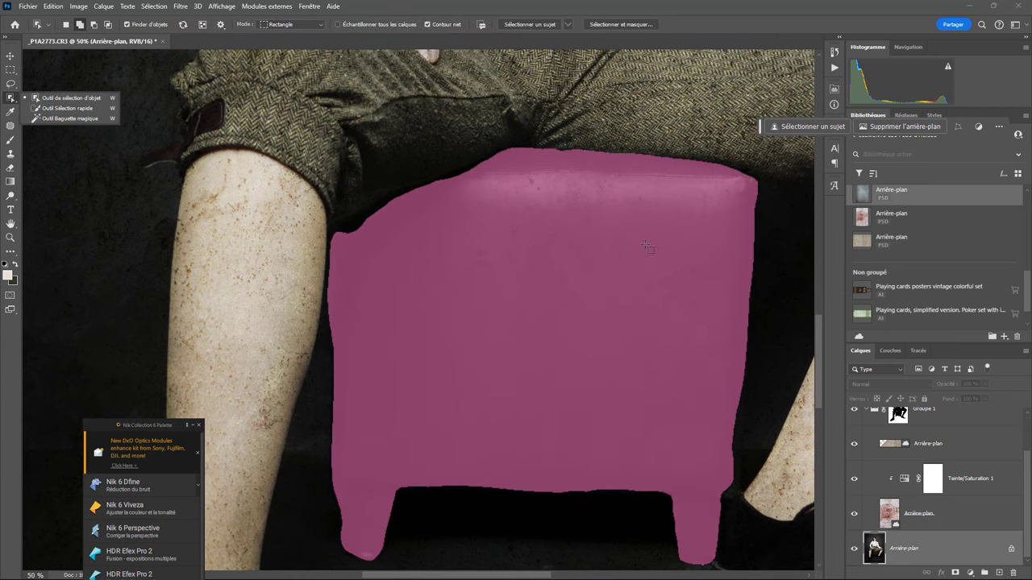
pyautogui.click(645, 242)
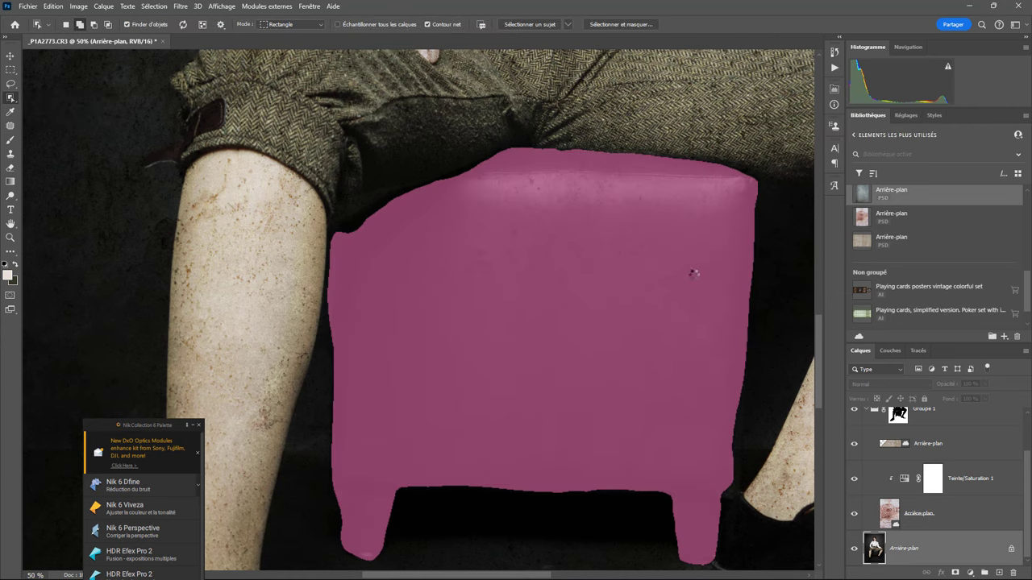
pyautogui.scroll(2, 1028, 504)
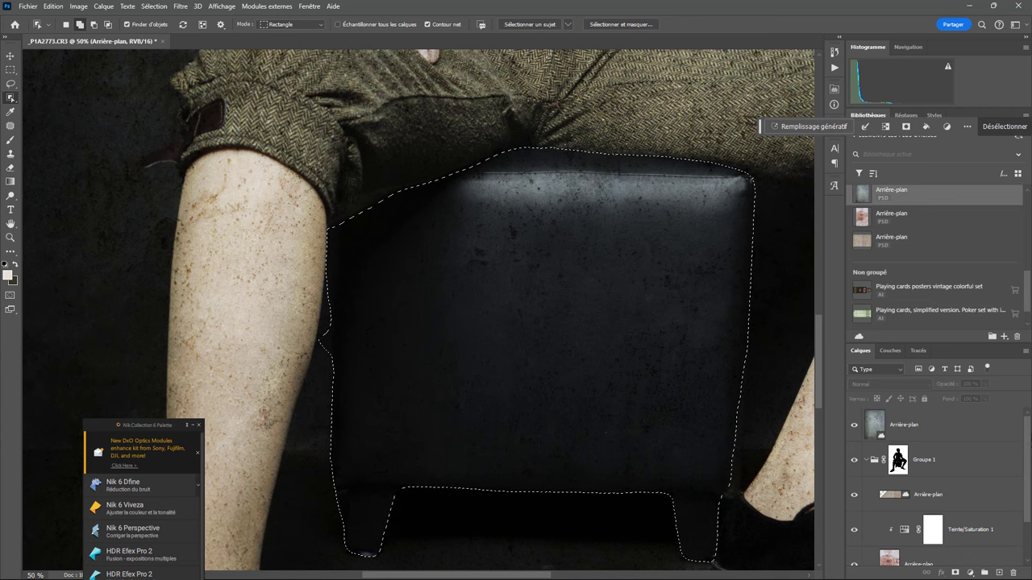
pyautogui.click(932, 431)
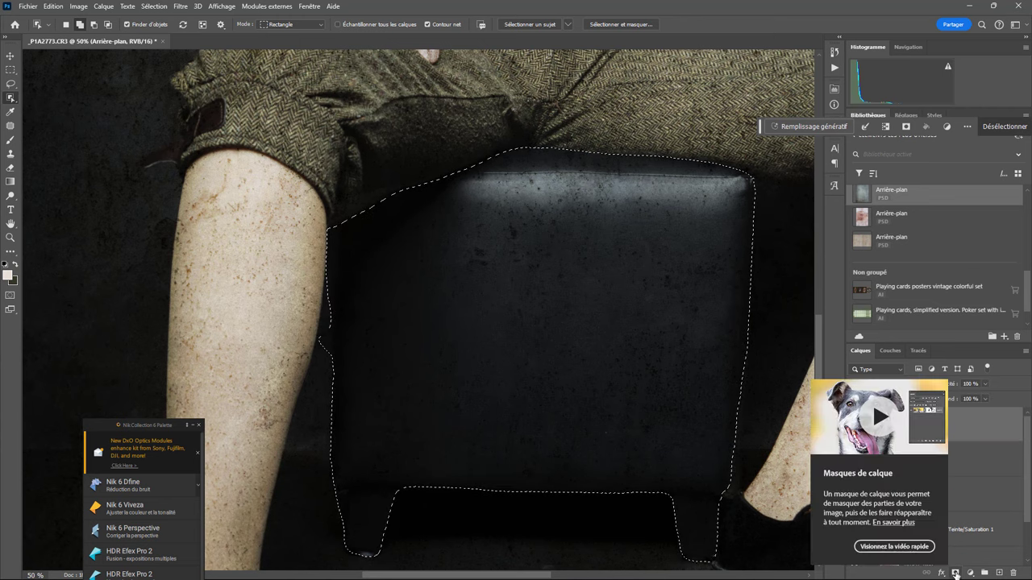
pyautogui.click(955, 572)
# Toggle the mask overlay to check it, then pick Rectangular Marquee and the adjustment layer menu
pyautogui.press('\\')
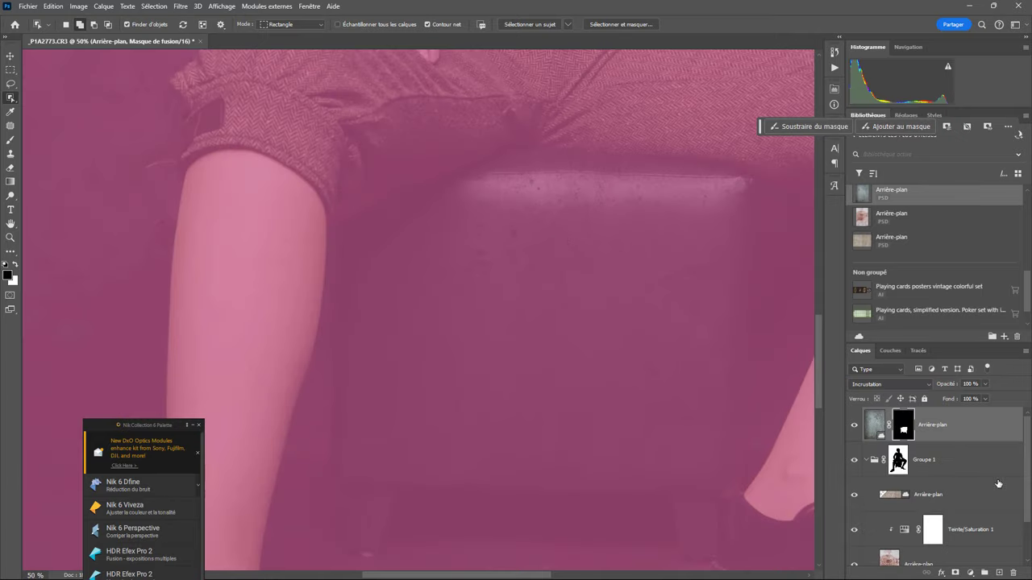
pyautogui.press('\\')
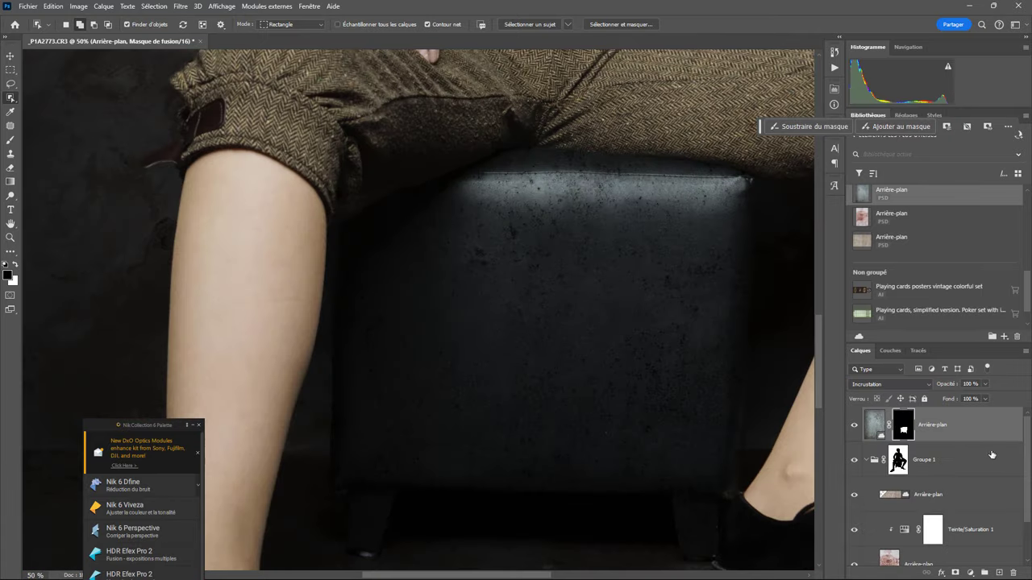
pyautogui.press('\\')
pyautogui.press('\\')
pyautogui.press('\\')
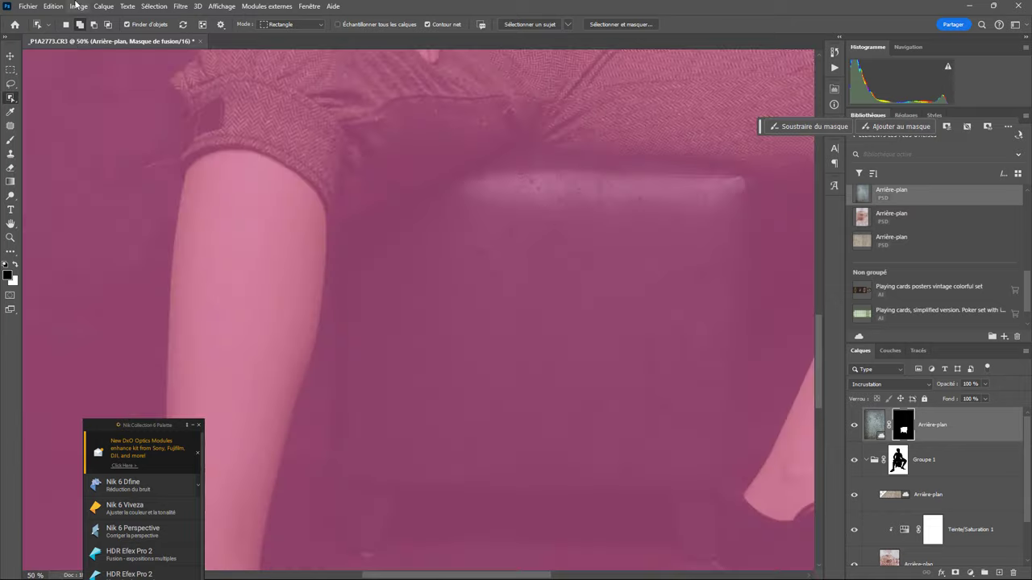
pyautogui.press('\\')
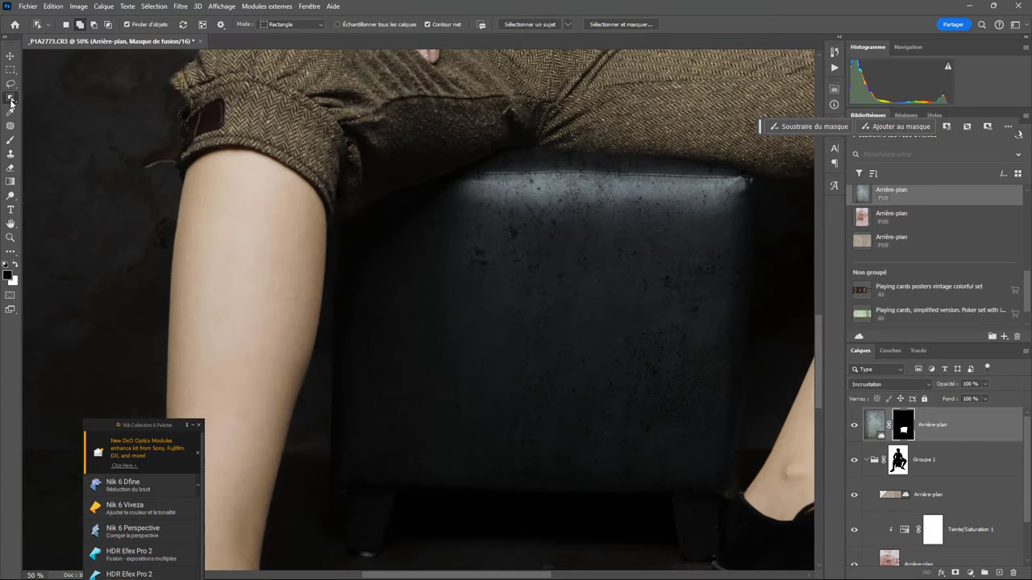
pyautogui.click(11, 70)
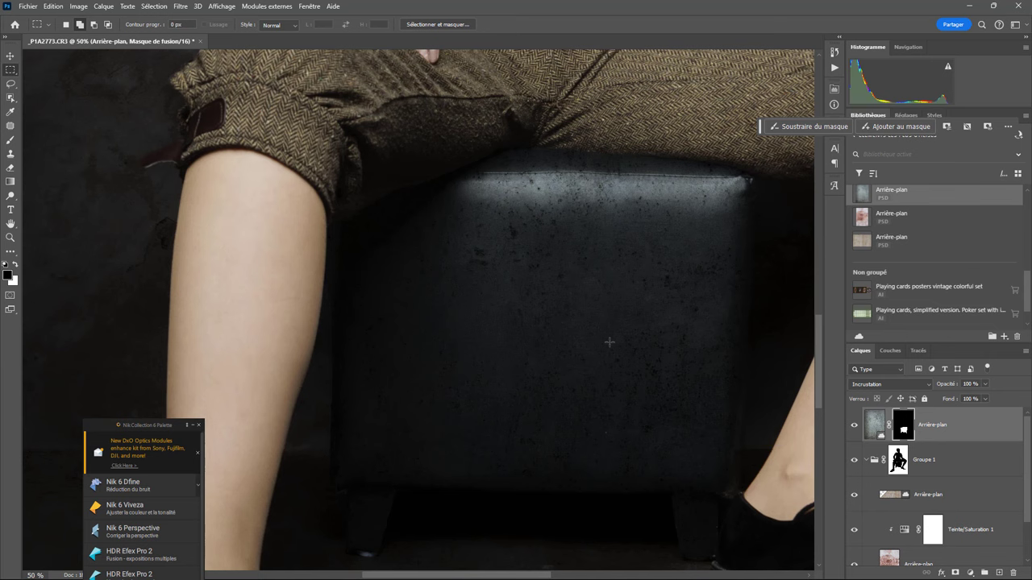
pyautogui.click(969, 573)
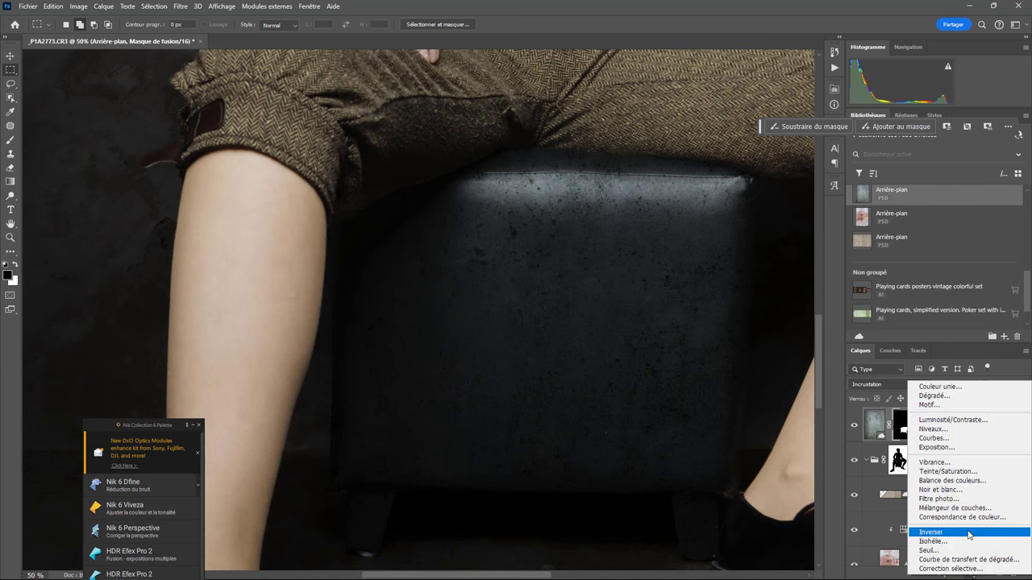
# Add a Hue/Saturation adjustment clipped to the stool layer with Hue +180, then fit the view
pyautogui.click(959, 472)
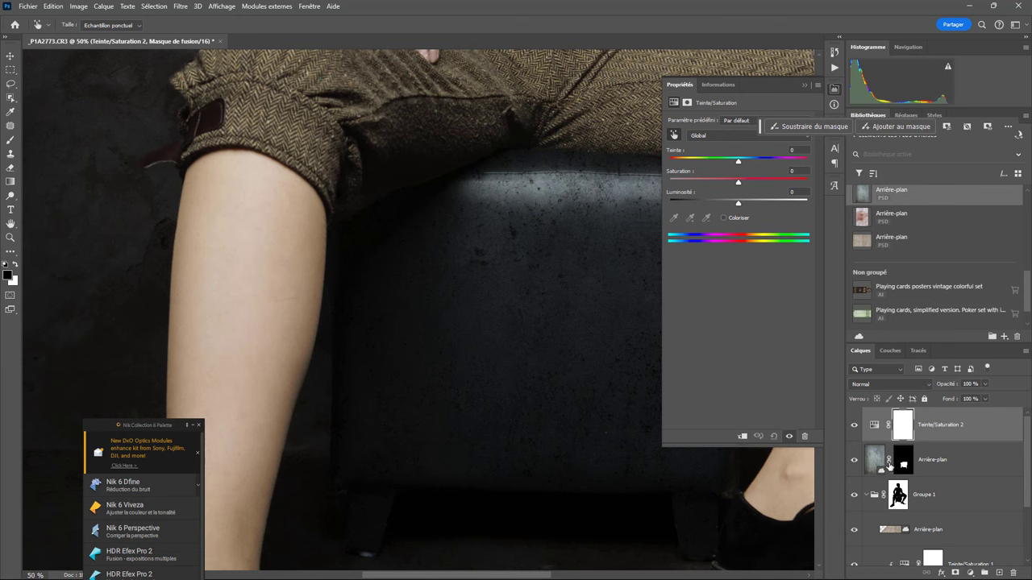
pyautogui.moveTo(739, 164)
pyautogui.mouseDown()
pyautogui.moveTo(727, 166)
pyautogui.moveTo(741, 166)
pyautogui.mouseUp()
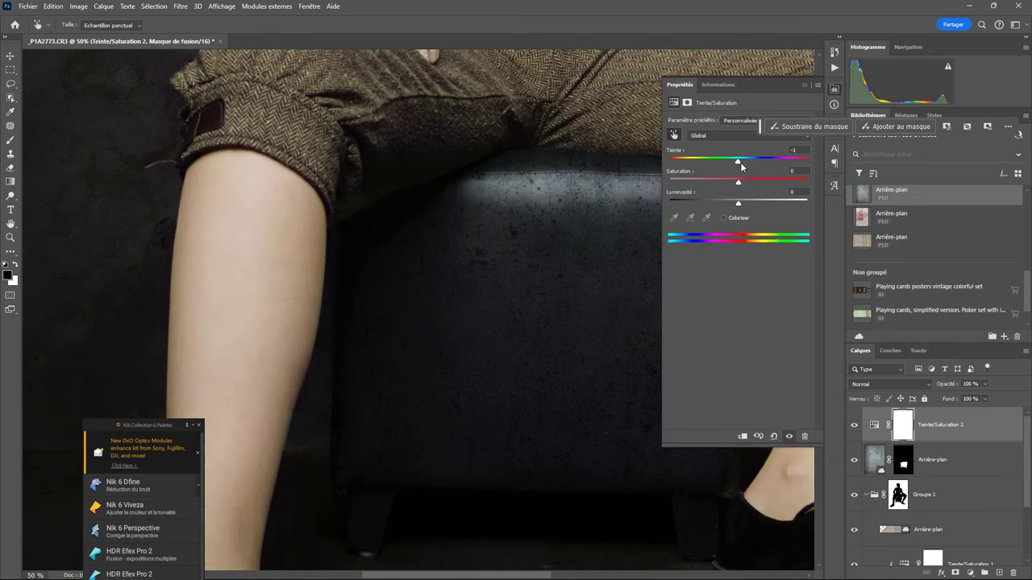
pyautogui.click(744, 437)
pyautogui.moveTo(754, 166); pyautogui.dragTo(808, 164)
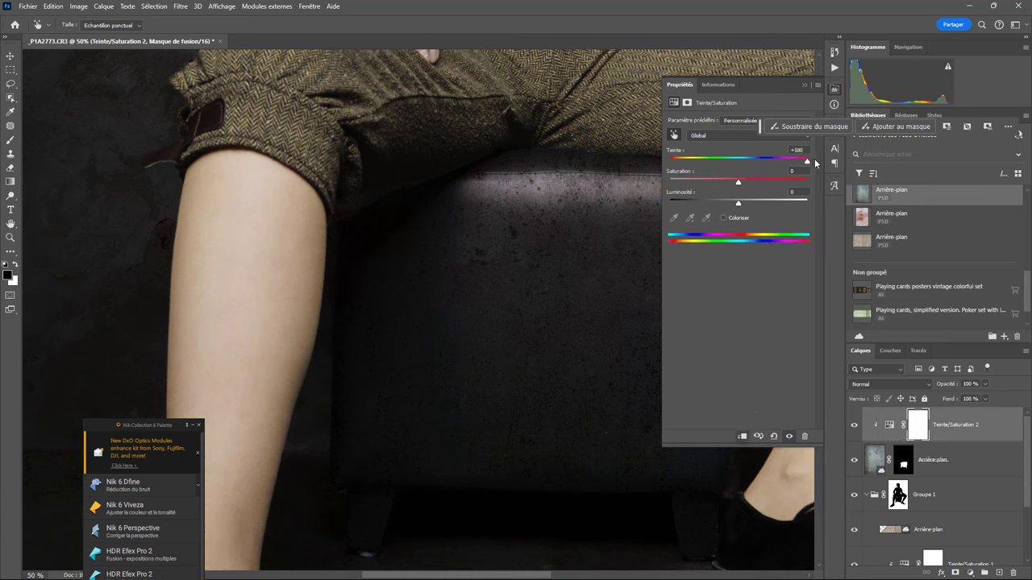
pyautogui.moveTo(821, 165); pyautogui.dragTo(811, 165)
pyautogui.hotkey('ctrl', '-')
pyautogui.hotkey('ctrl', '-')
pyautogui.hotkey('ctrl', '-')
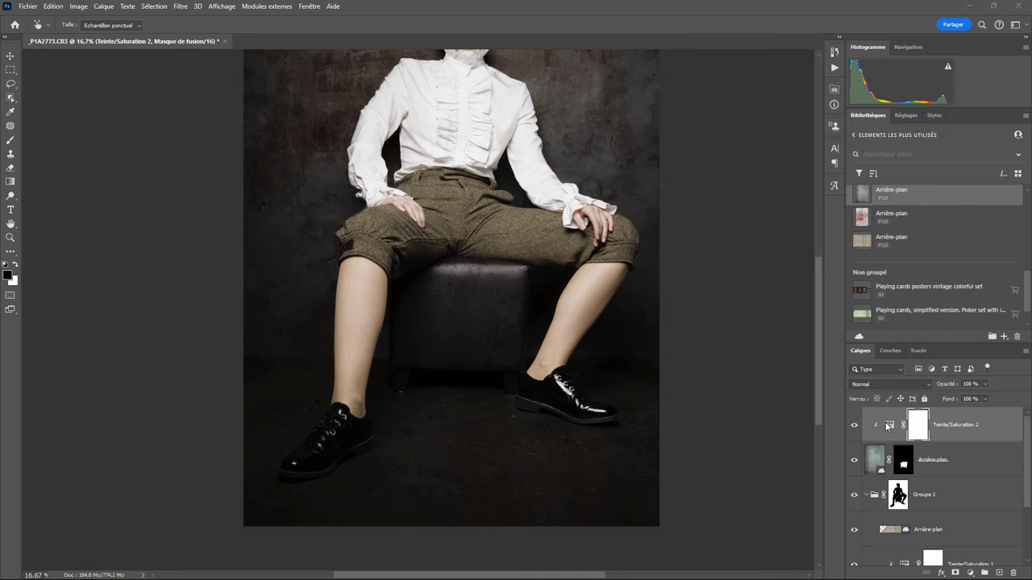
# Change the stool's Hue/Saturation to Hue -161 and Saturation +20, then zoom to the stool foot
pyautogui.click(890, 427)
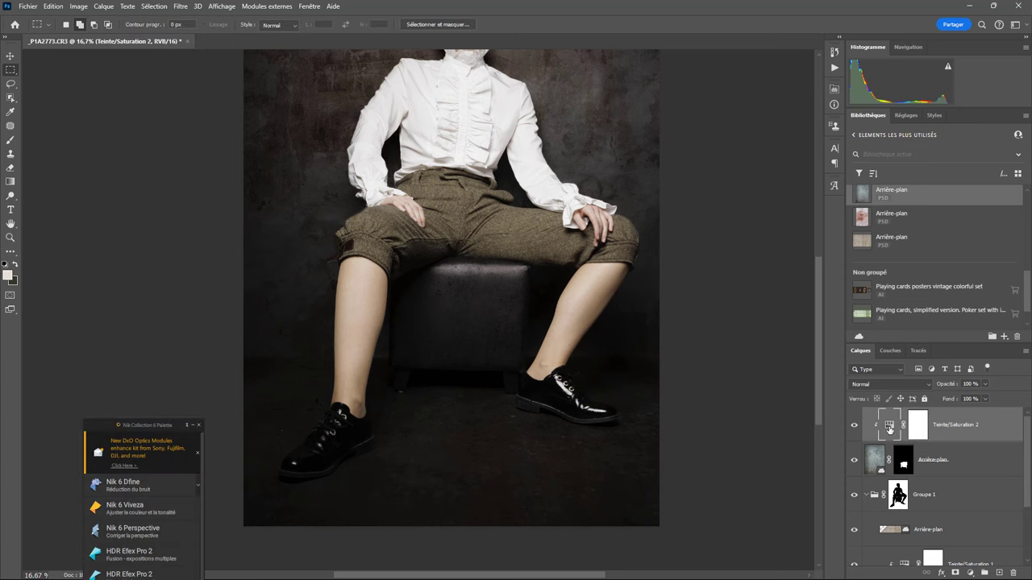
pyautogui.doubleClick(890, 427)
pyautogui.moveTo(738, 181)
pyautogui.mouseDown()
pyautogui.moveTo(767, 180)
pyautogui.moveTo(749, 180)
pyautogui.mouseUp()
pyautogui.moveTo(806, 164)
pyautogui.mouseDown()
pyautogui.moveTo(652, 157)
pyautogui.moveTo(676, 162)
pyautogui.mouseUp()
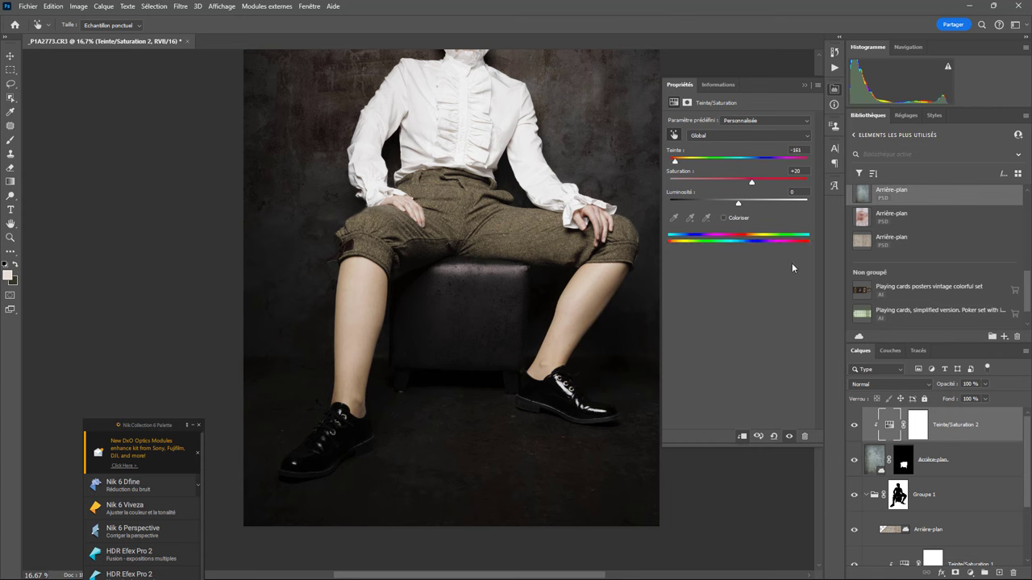
pyautogui.hotkey('ctrl', '+')
pyautogui.hotkey('ctrl', '+')
pyautogui.hotkey('ctrl', '+')
pyautogui.hotkey('ctrl', '+')
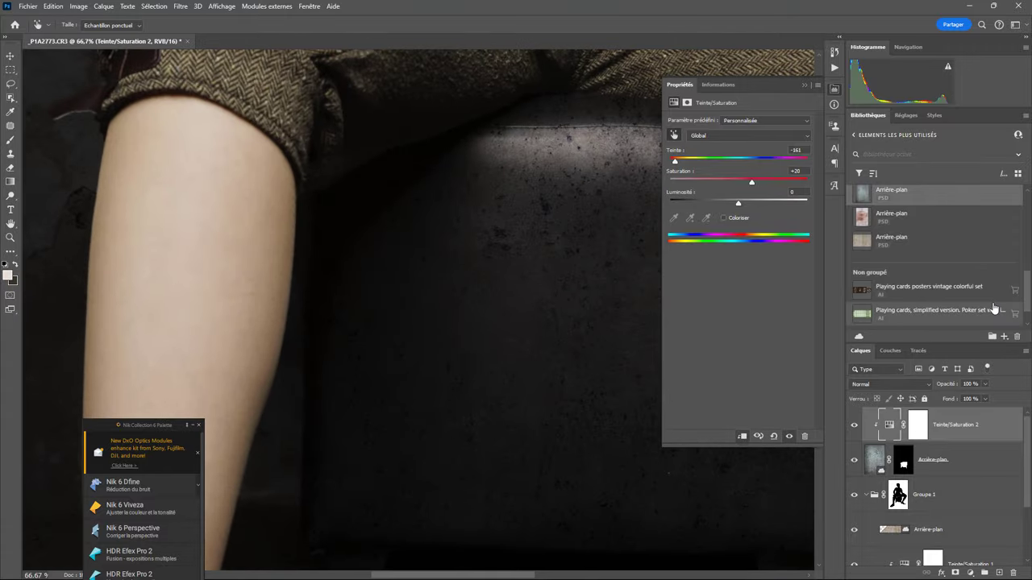
pyautogui.hotkey('ctrl', '-')
pyautogui.hotkey('ctrl', '-')
pyautogui.hotkey('ctrl', '+')
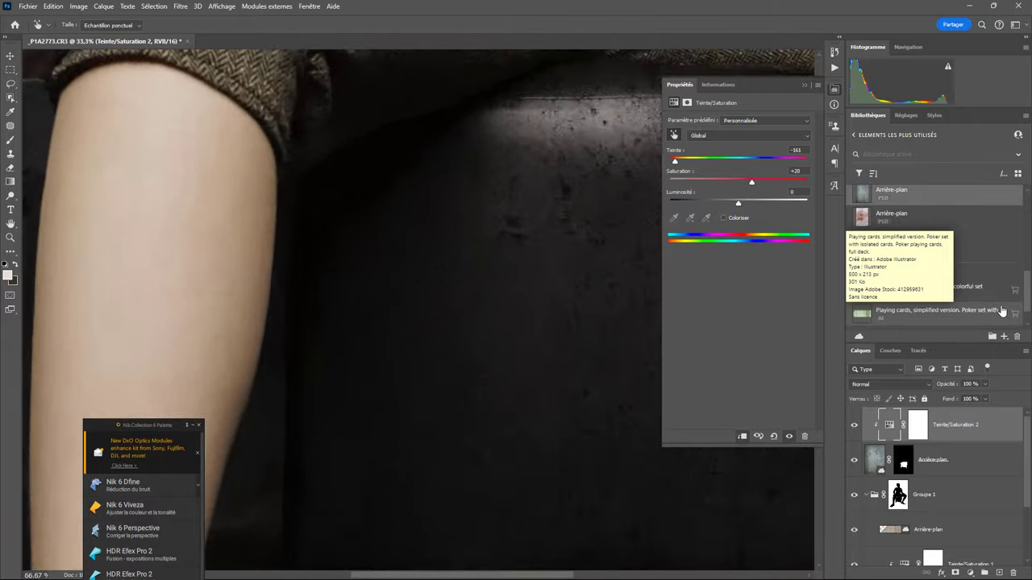
pyautogui.hotkey('ctrl', '+')
pyautogui.moveTo(440, 422); pyautogui.dragTo(460, 407)
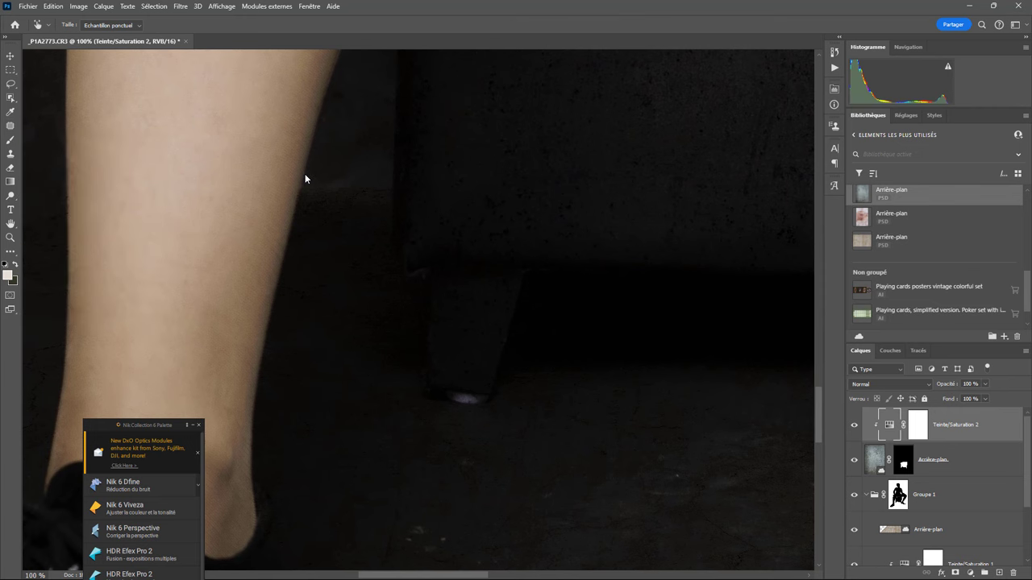
# Clone clean floor over the stool foot's bright glint on the bottom Arrière-plan layer
pyautogui.middleClick(546, 386)
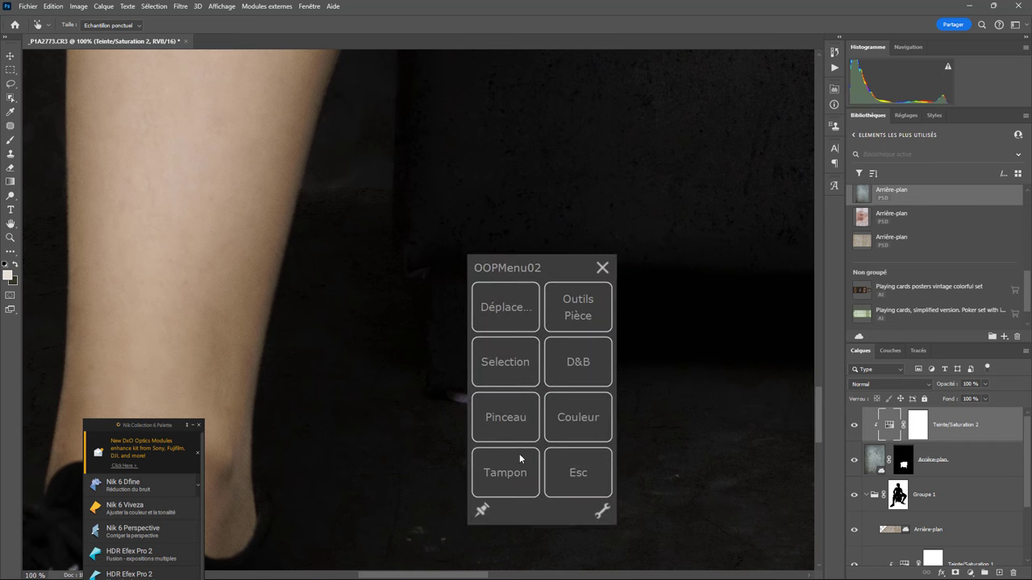
pyautogui.click(505, 472)
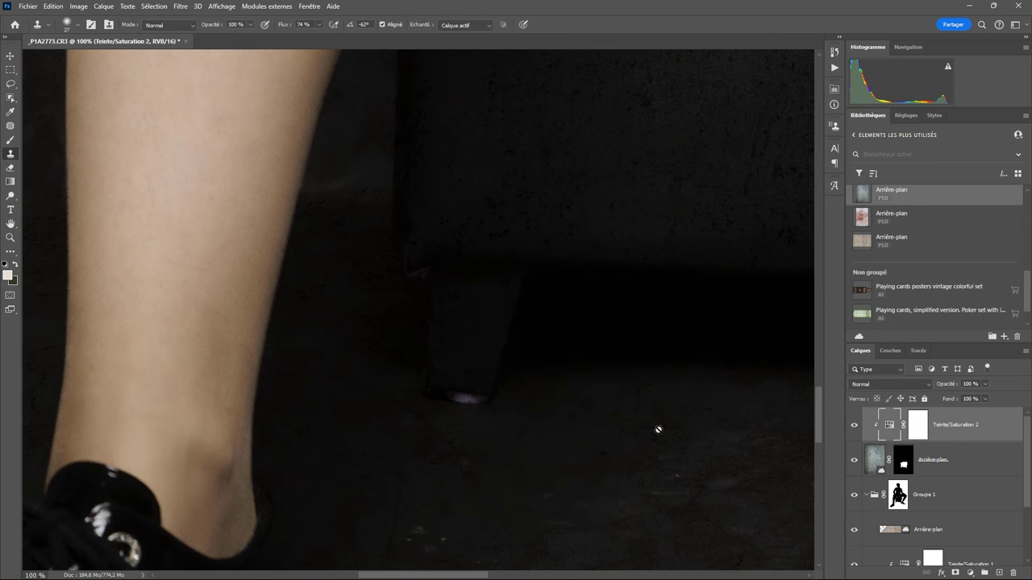
pyautogui.moveTo(1028, 484); pyautogui.dragTo(1028, 539)
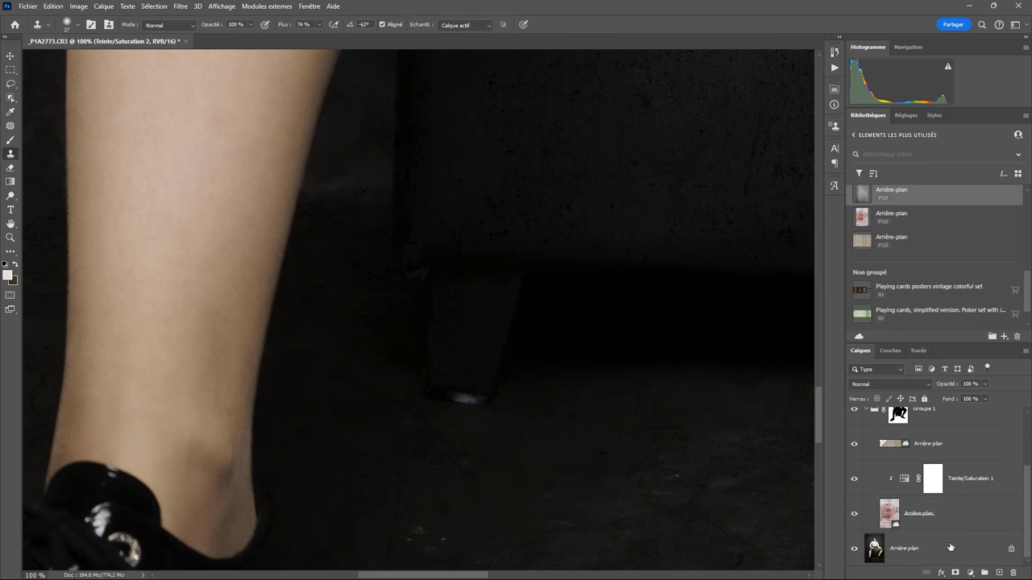
pyautogui.click(919, 551)
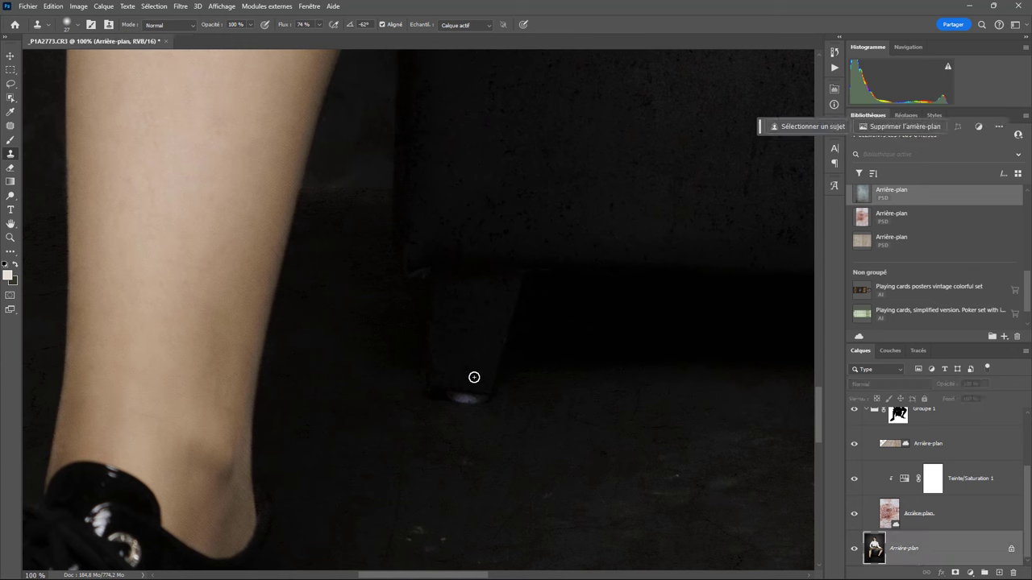
pyautogui.keyDown('alt'); pyautogui.click(496, 355); pyautogui.keyUp('alt')
pyautogui.moveTo(489, 393)
pyautogui.mouseDown()
pyautogui.moveTo(458, 393)
pyautogui.moveTo(468, 405)
pyautogui.mouseUp()
pyautogui.scroll(-5, 532, 468)
pyautogui.scroll(-1, 635, 435)
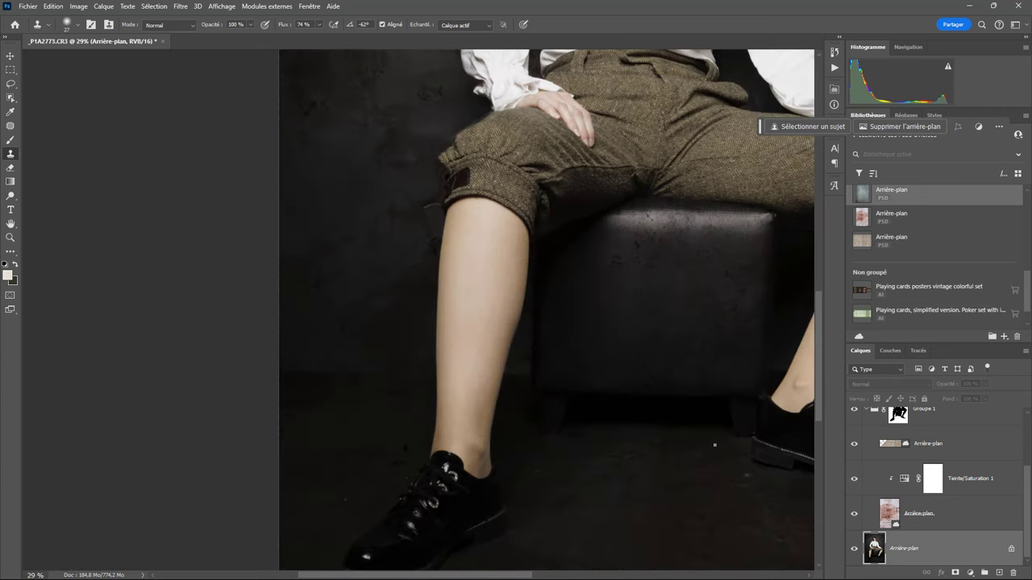
pyautogui.scroll(-3, 646, 458)
pyautogui.scroll(-2, 661, 429)
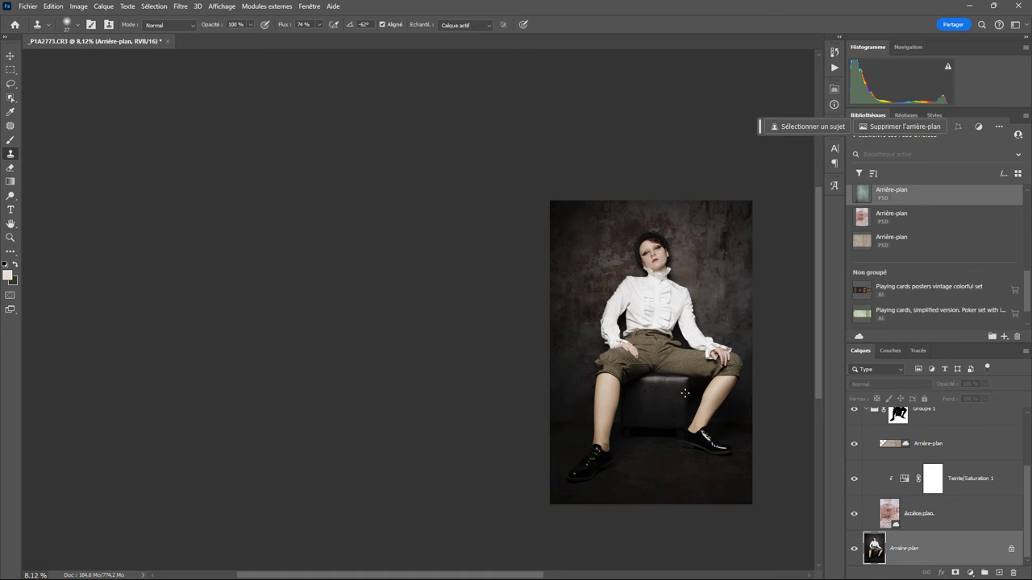
# Split the image into Texture and Couleur frequency-separation layers and zoom to the face
pyautogui.press('F2')
pyautogui.click(596, 254)
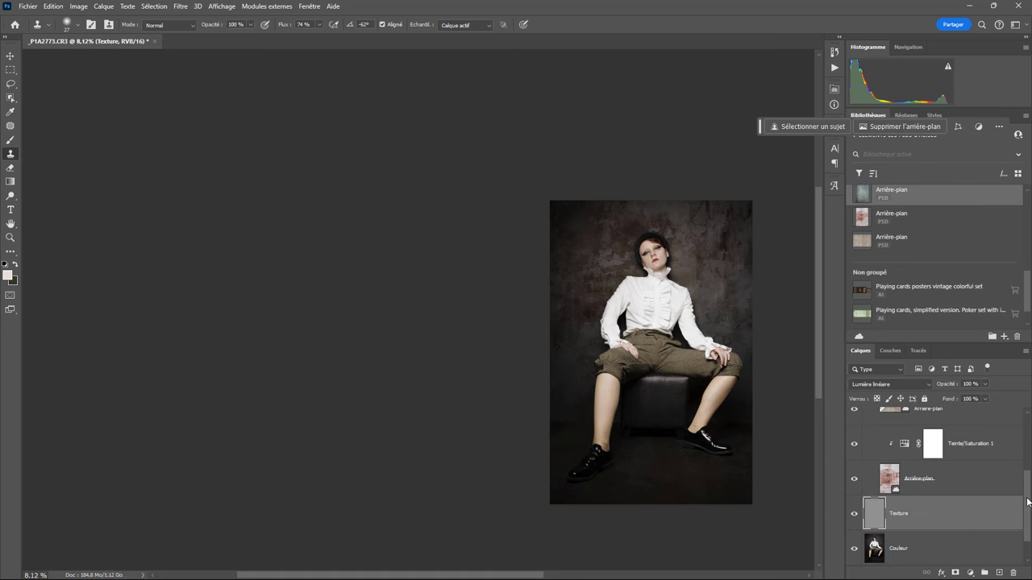
pyautogui.moveTo(1026, 505); pyautogui.dragTo(1031, 536)
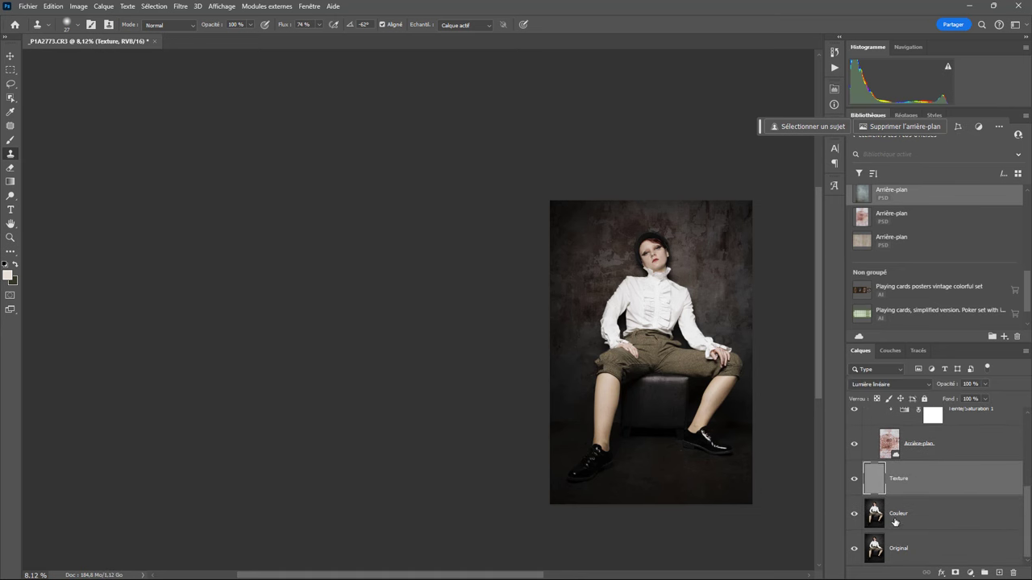
pyautogui.scroll(4, 703, 286)
pyautogui.scroll(4, 703, 286)
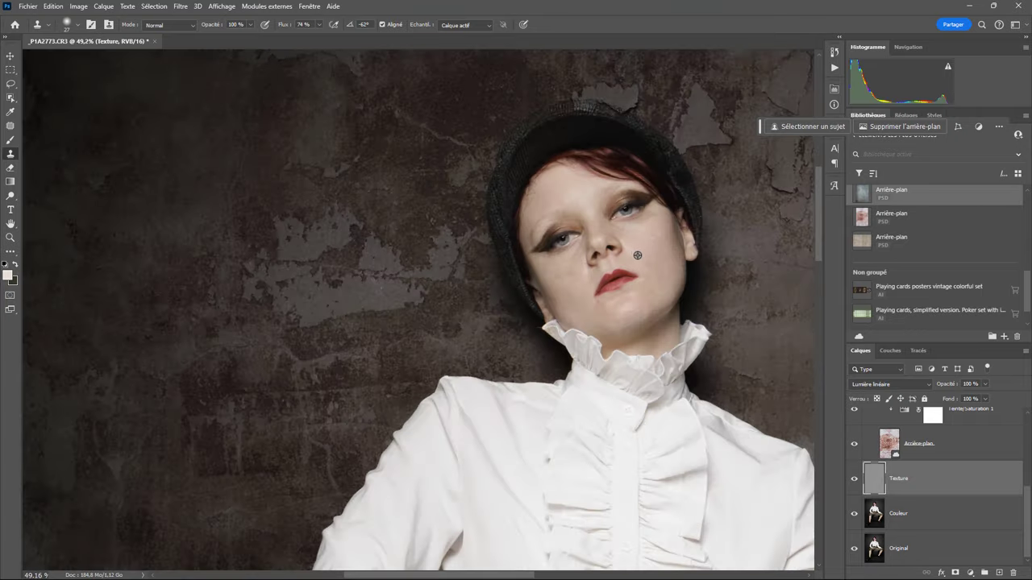
pyautogui.scroll(4, 703, 286)
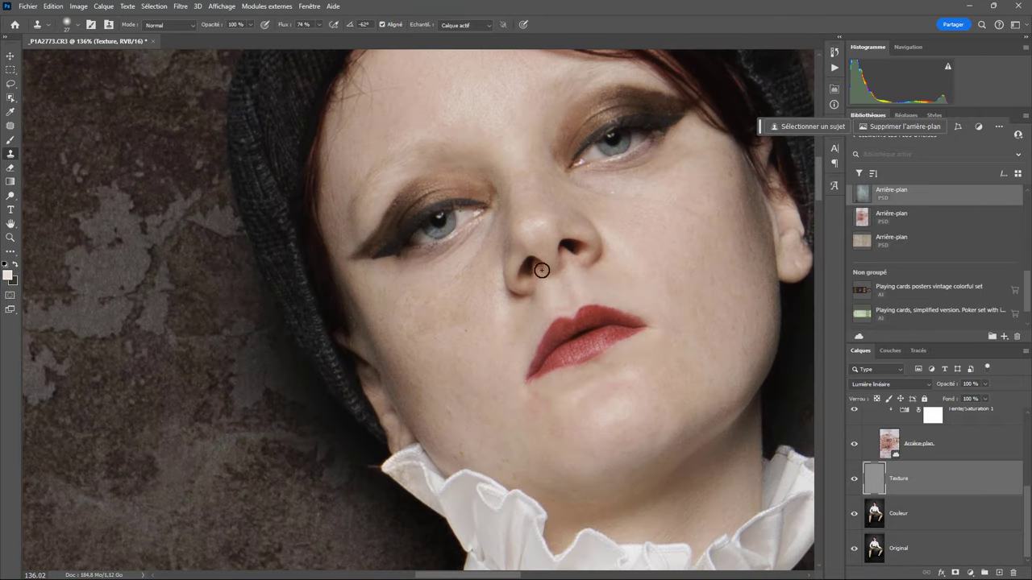
# Patch the skin under the right eye on the Texture layer
pyautogui.middleClick(544, 273)
pyautogui.click(579, 204)
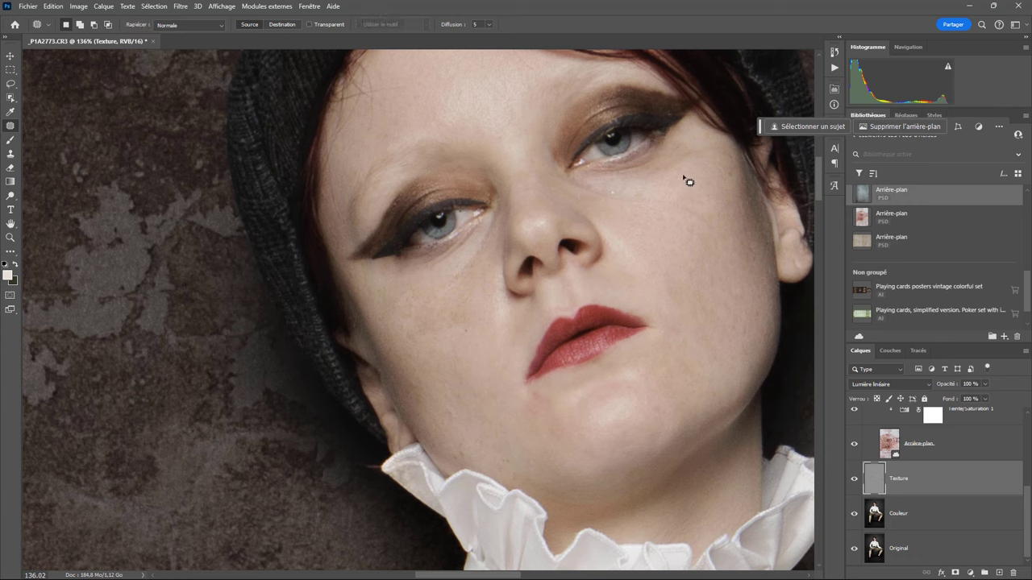
pyautogui.moveTo(569, 172)
pyautogui.mouseDown()
pyautogui.moveTo(614, 187)
pyautogui.moveTo(568, 176)
pyautogui.mouseUp()
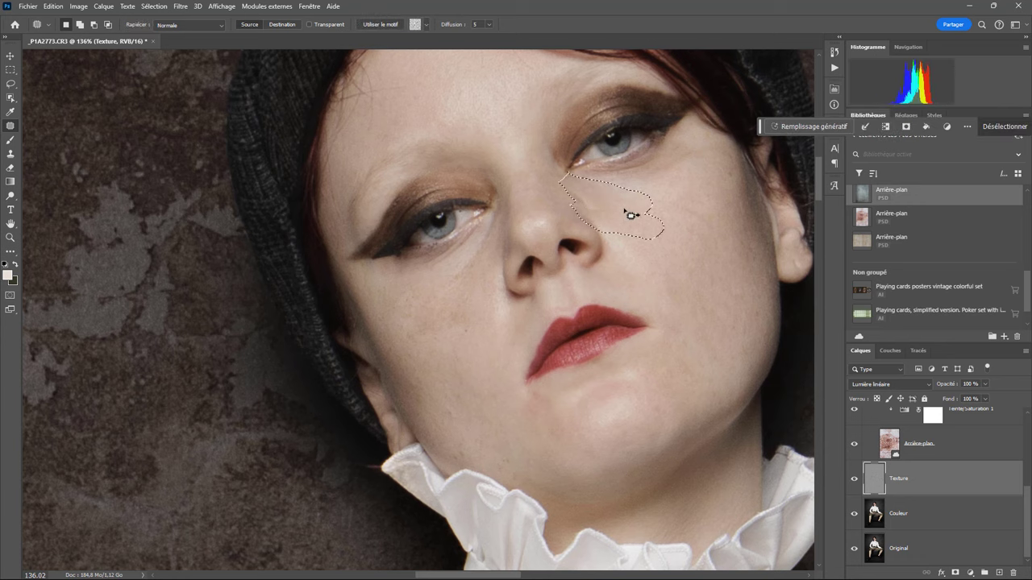
pyautogui.moveTo(613, 223); pyautogui.dragTo(698, 212)
pyautogui.moveTo(698, 203)
pyautogui.mouseDown()
pyautogui.moveTo(704, 237)
pyautogui.moveTo(702, 226)
pyautogui.moveTo(616, 213)
pyautogui.mouseUp()
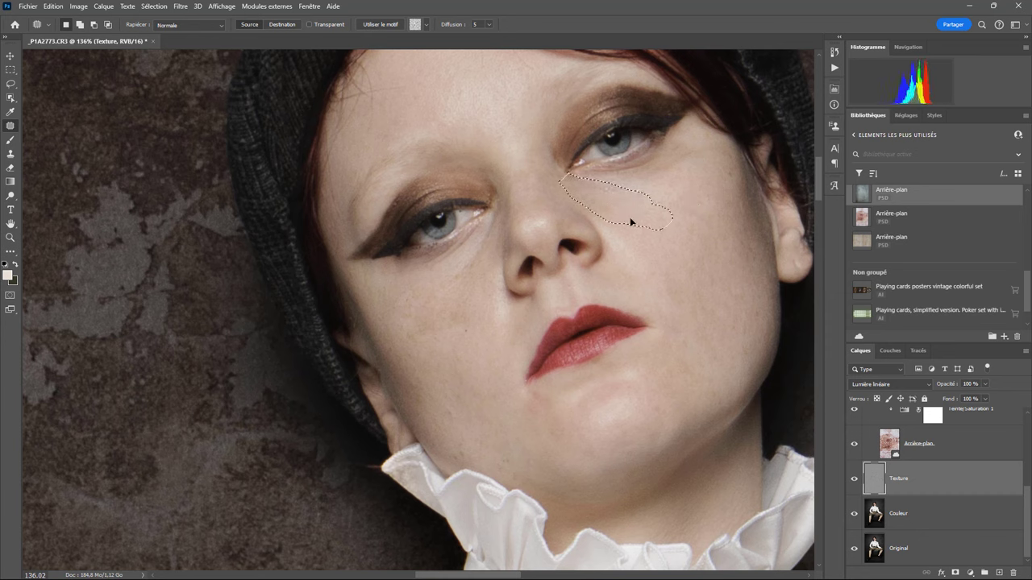
pyautogui.click(687, 203)
# Patch the blemishes on the cheek beside the nose and below the lips
pyautogui.moveTo(688, 203); pyautogui.dragTo(695, 211)
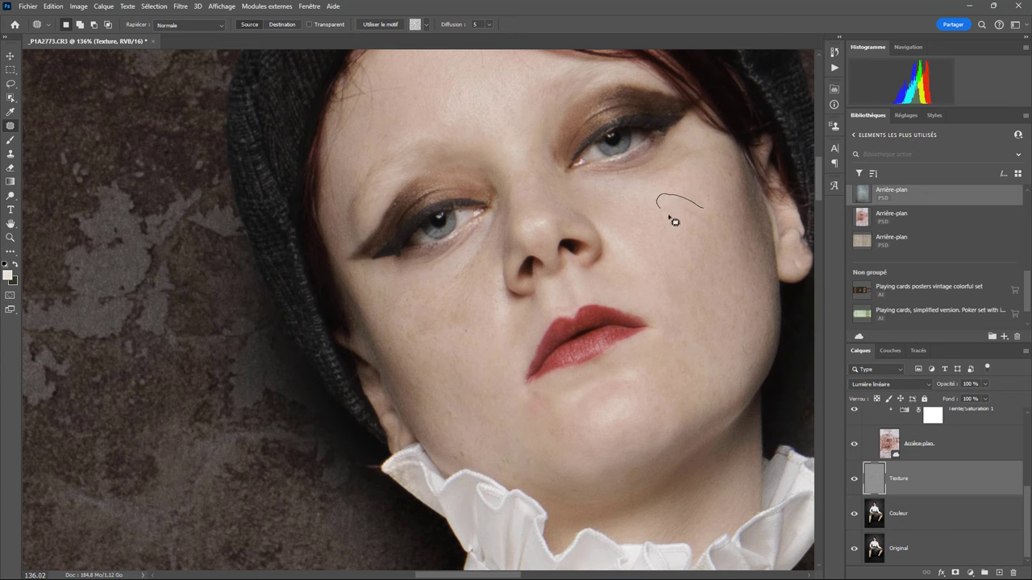
pyautogui.moveTo(495, 245); pyautogui.dragTo(479, 251)
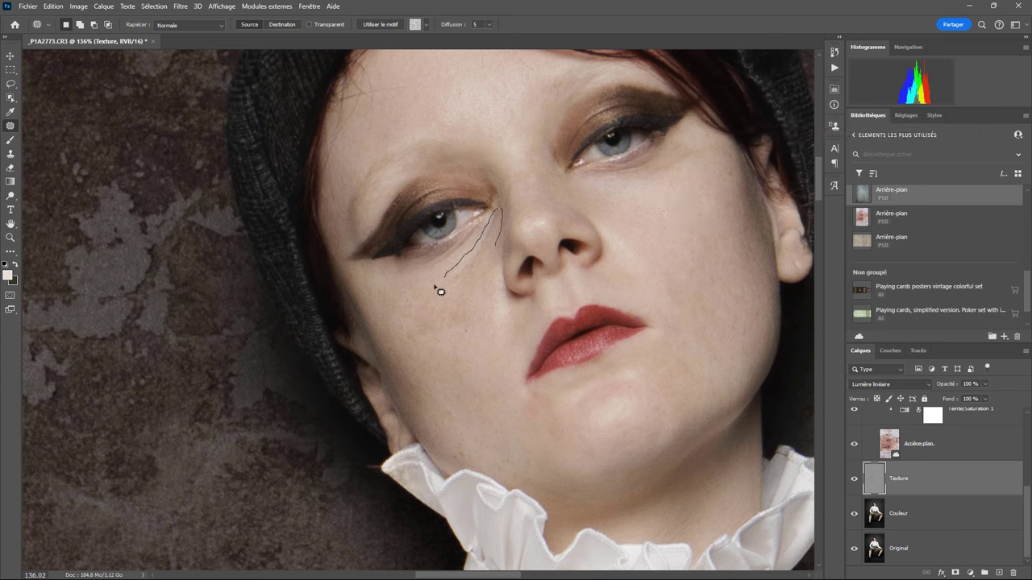
pyautogui.moveTo(479, 251)
pyautogui.mouseDown()
pyautogui.moveTo(472, 295)
pyautogui.moveTo(431, 304)
pyautogui.moveTo(406, 345)
pyautogui.moveTo(435, 329)
pyautogui.moveTo(438, 363)
pyautogui.mouseUp()
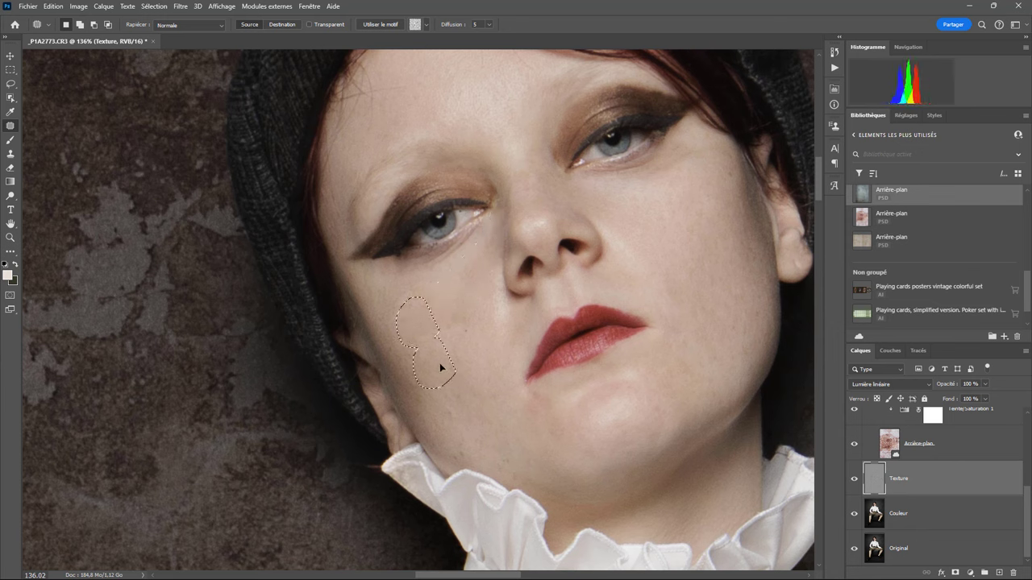
pyautogui.moveTo(476, 306)
pyautogui.mouseDown()
pyautogui.moveTo(433, 339)
pyautogui.moveTo(474, 335)
pyautogui.moveTo(470, 368)
pyautogui.moveTo(501, 375)
pyautogui.mouseUp()
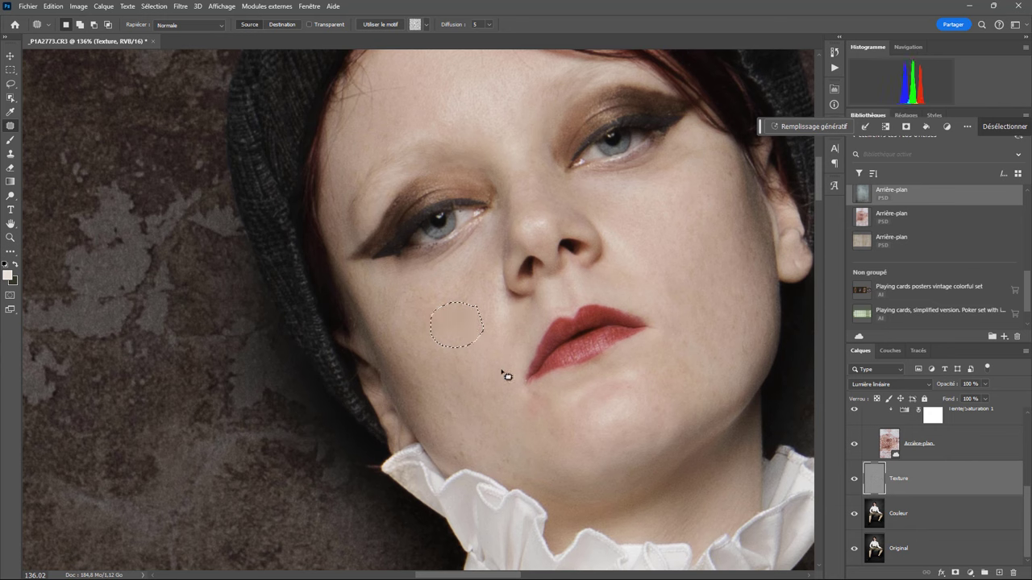
pyautogui.moveTo(554, 401)
pyautogui.mouseDown()
pyautogui.moveTo(516, 423)
pyautogui.moveTo(555, 450)
pyautogui.moveTo(527, 428)
pyautogui.mouseUp()
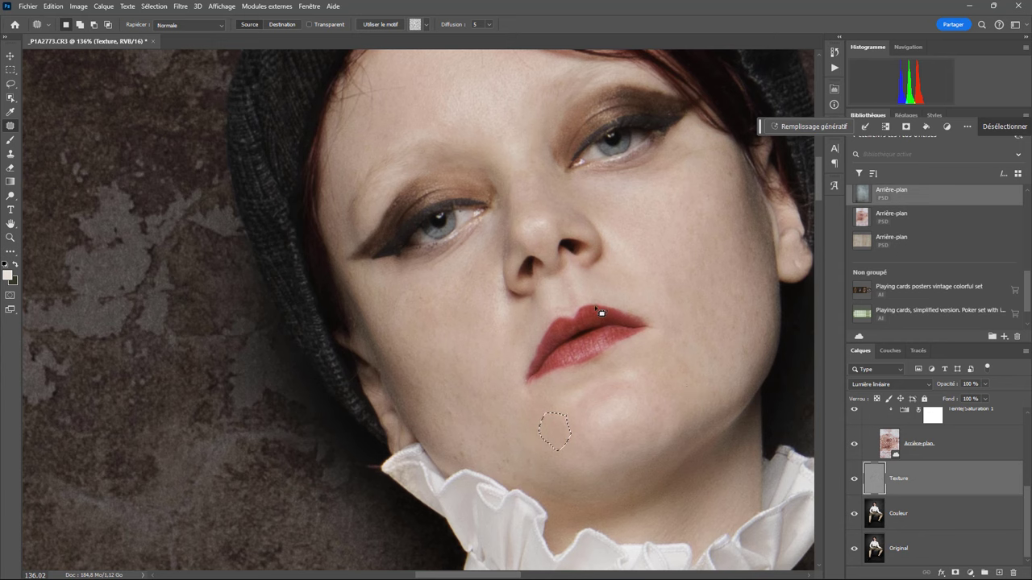
pyautogui.moveTo(578, 233)
pyautogui.mouseDown()
pyautogui.moveTo(572, 288)
pyautogui.moveTo(604, 363)
pyautogui.mouseUp()
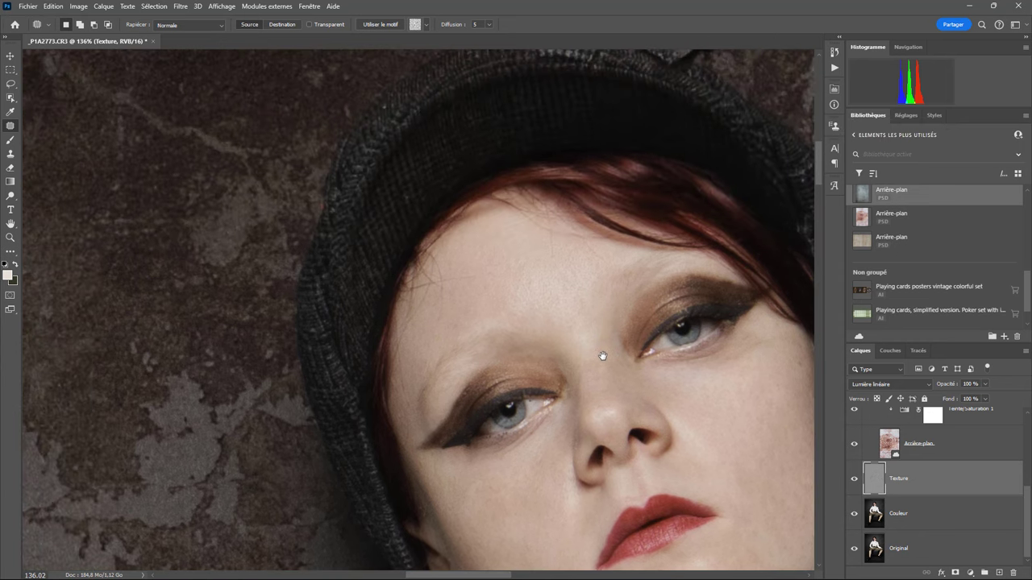
pyautogui.moveTo(587, 294); pyautogui.dragTo(583, 272)
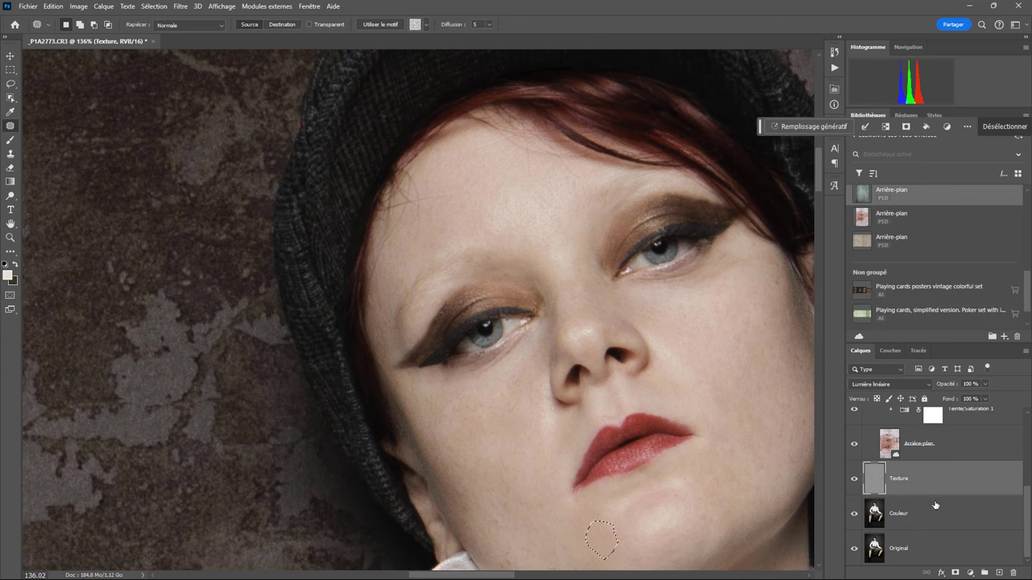
# On the Couleur layer, lasso the forehead and blur it with Gaussian 18
pyautogui.hotkey('alt', '[')
pyautogui.click(679, 334)
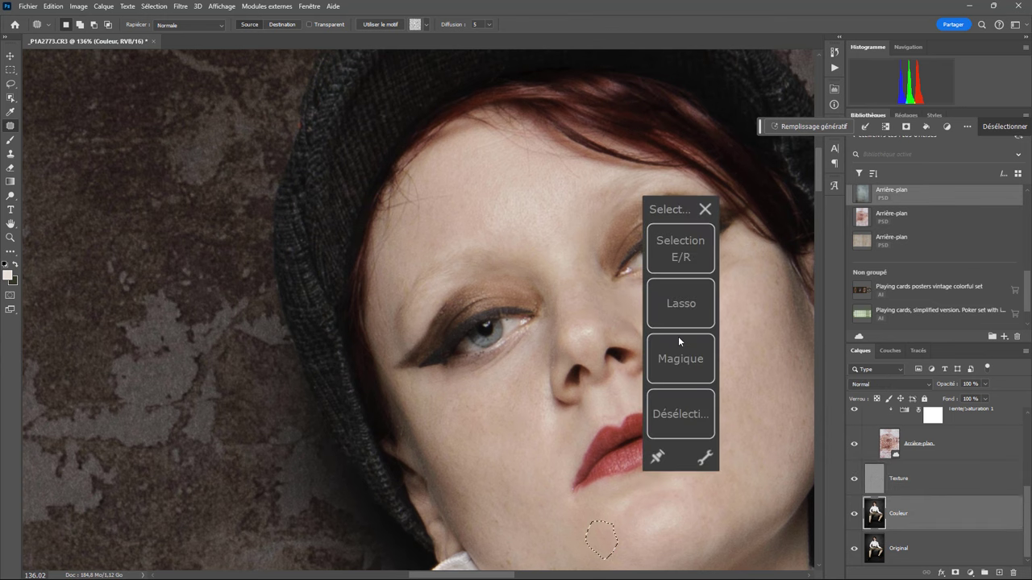
pyautogui.click(684, 309)
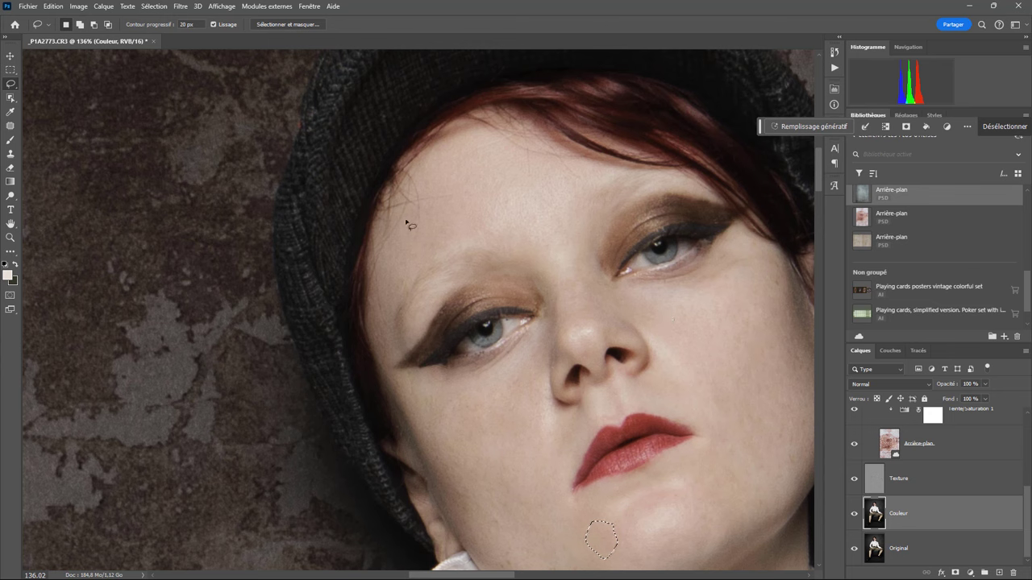
pyautogui.moveTo(382, 231); pyautogui.dragTo(508, 174)
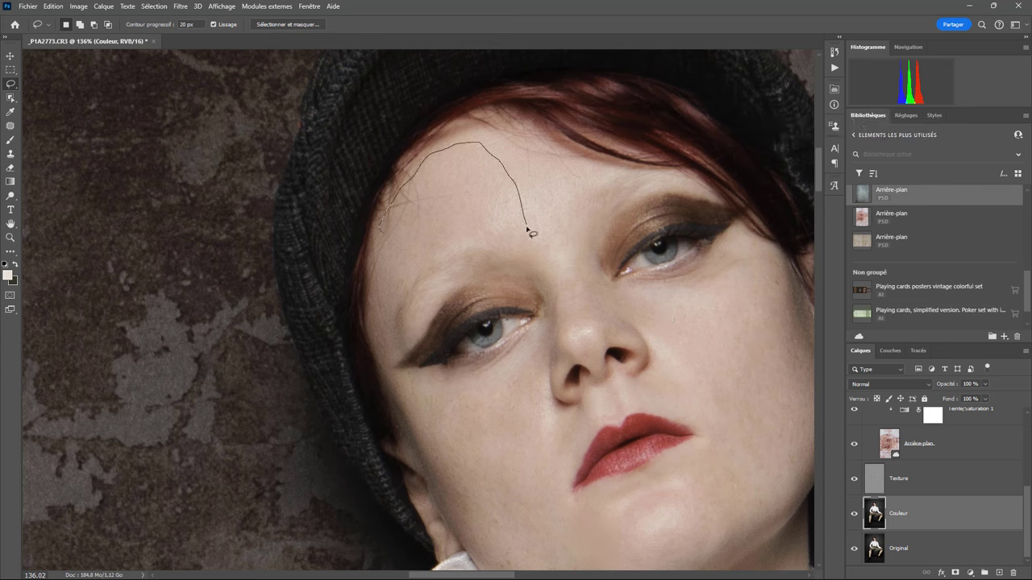
pyautogui.moveTo(508, 174); pyautogui.dragTo(429, 307)
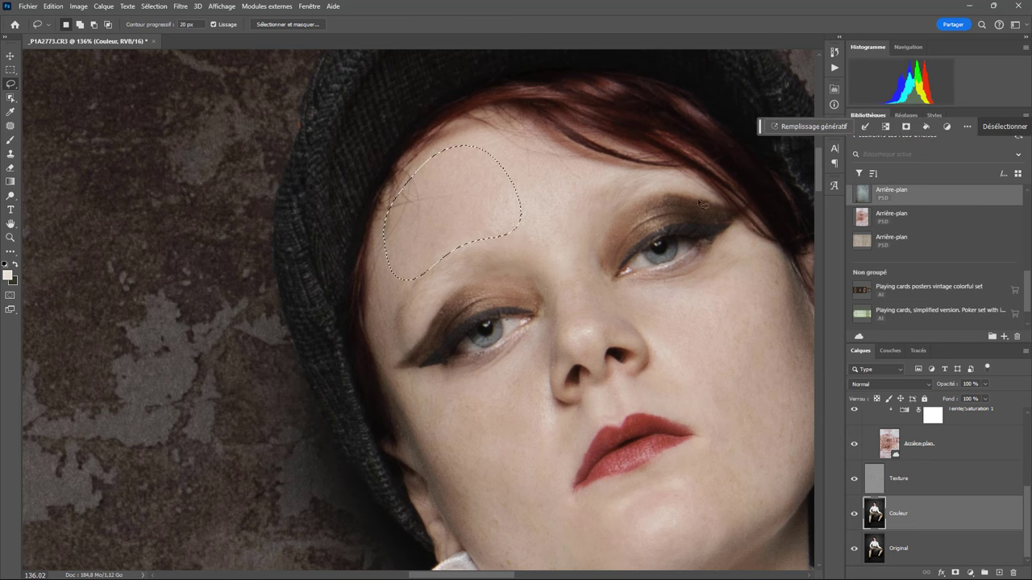
pyautogui.press('F1')
pyautogui.click(712, 77)
pyautogui.press('F1')
pyautogui.click(515, 63)
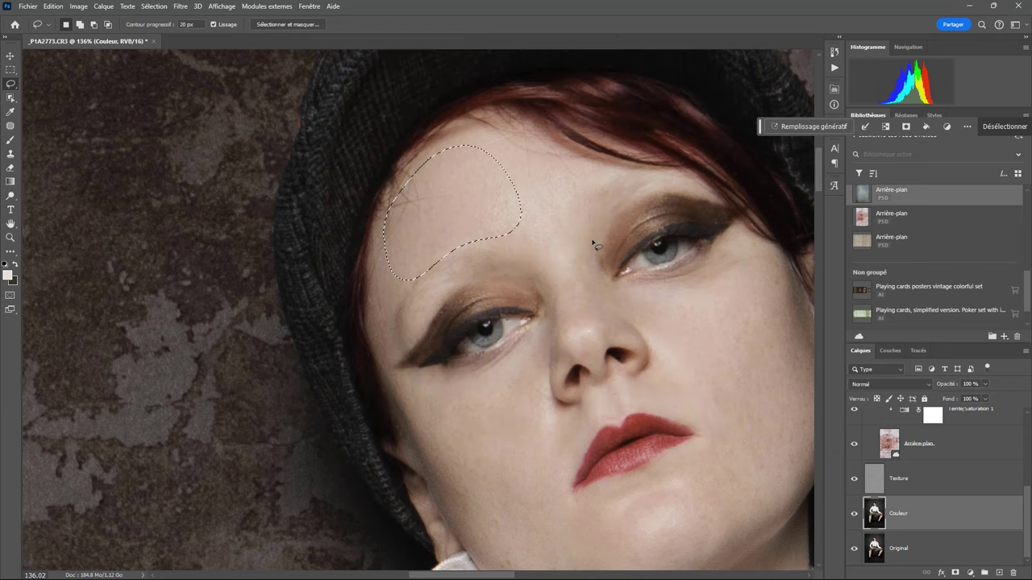
pyautogui.moveTo(625, 172)
pyautogui.mouseDown()
pyautogui.moveTo(491, 153)
pyautogui.moveTo(616, 181)
pyautogui.mouseUp()
pyautogui.press('F1')
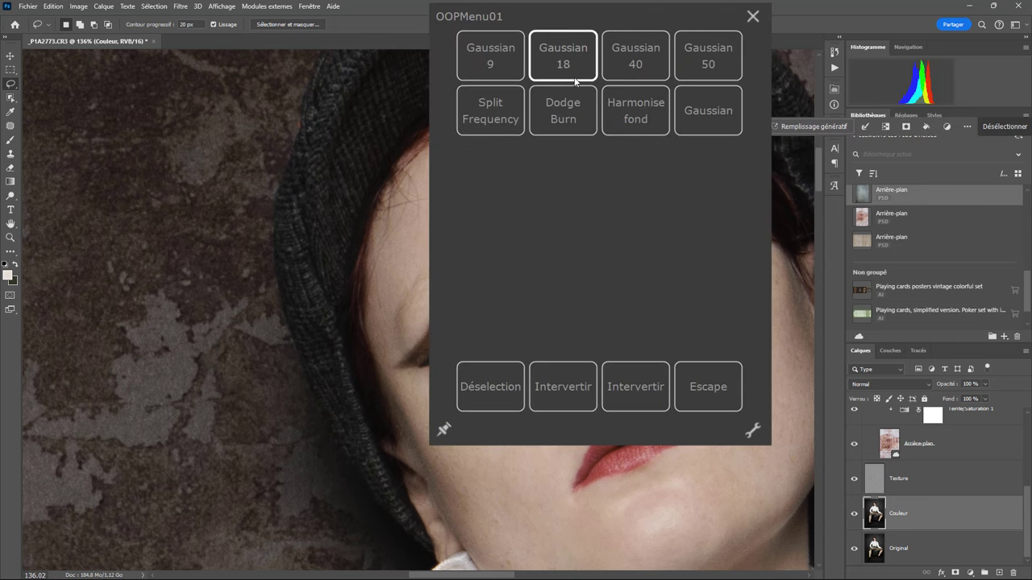
pyautogui.click(562, 55)
# Smooth the skin under the eye with a Gaussian 18 blur
pyautogui.moveTo(746, 333)
pyautogui.mouseDown()
pyautogui.moveTo(496, 186)
pyautogui.moveTo(627, 181)
pyautogui.moveTo(483, 203)
pyautogui.mouseUp()
pyautogui.click(495, 76)
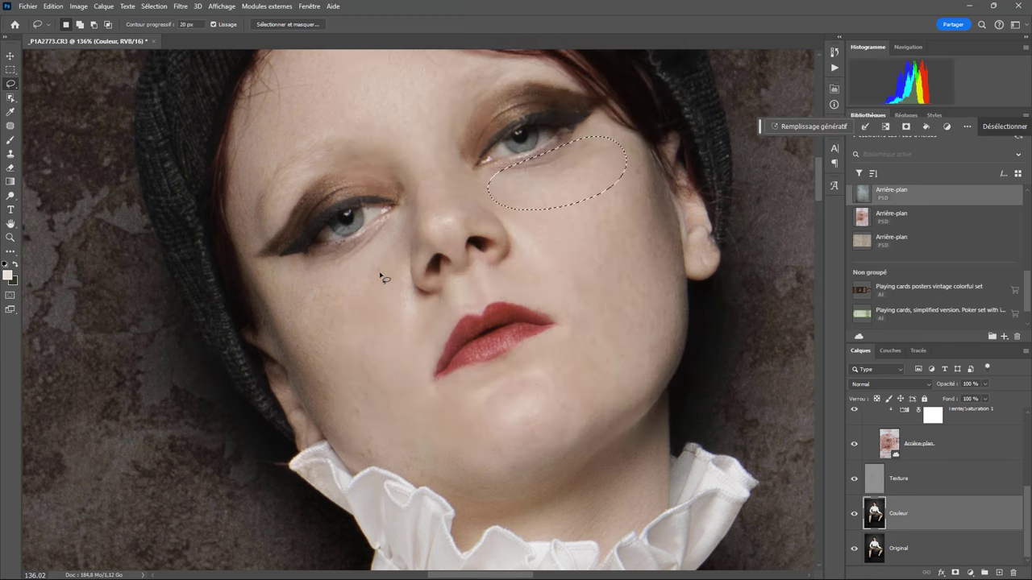
pyautogui.moveTo(273, 260)
pyautogui.mouseDown()
pyautogui.moveTo(336, 253)
pyautogui.moveTo(278, 294)
pyautogui.mouseUp()
pyautogui.scroll(3, 356, 247)
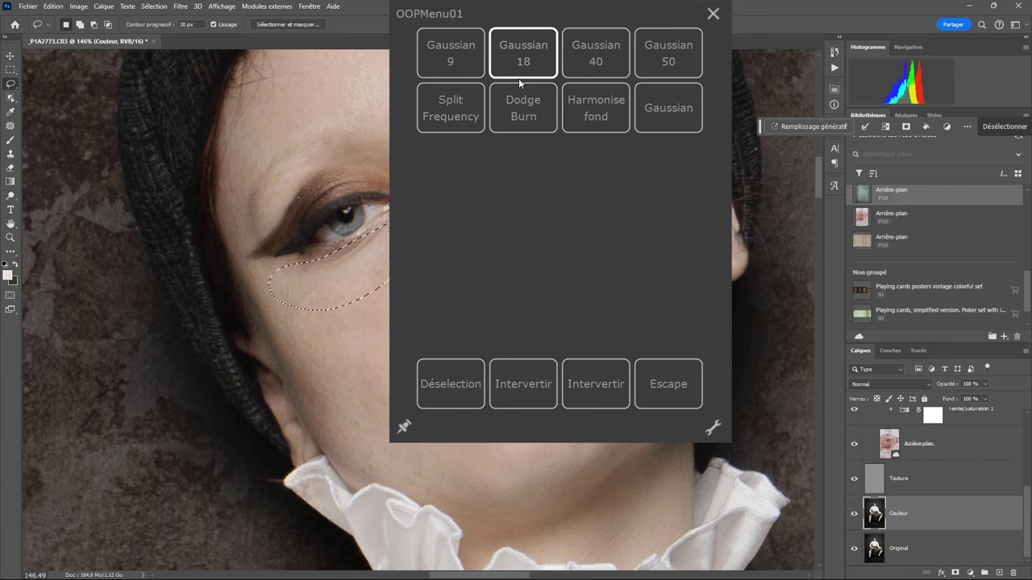
pyautogui.click(520, 73)
# Smooth the cheek, jaw and chin areas with Gaussian 18 blurs
pyautogui.click(429, 320)
pyautogui.moveTo(403, 281); pyautogui.dragTo(398, 377)
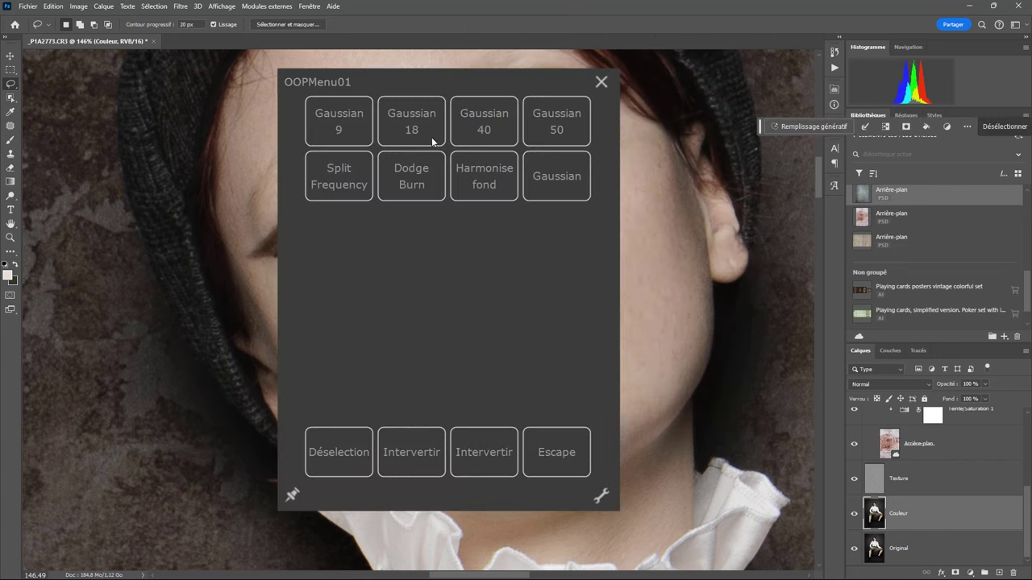
pyautogui.click(432, 142)
pyautogui.moveTo(482, 393)
pyautogui.mouseDown()
pyautogui.moveTo(444, 401)
pyautogui.moveTo(532, 495)
pyautogui.mouseUp()
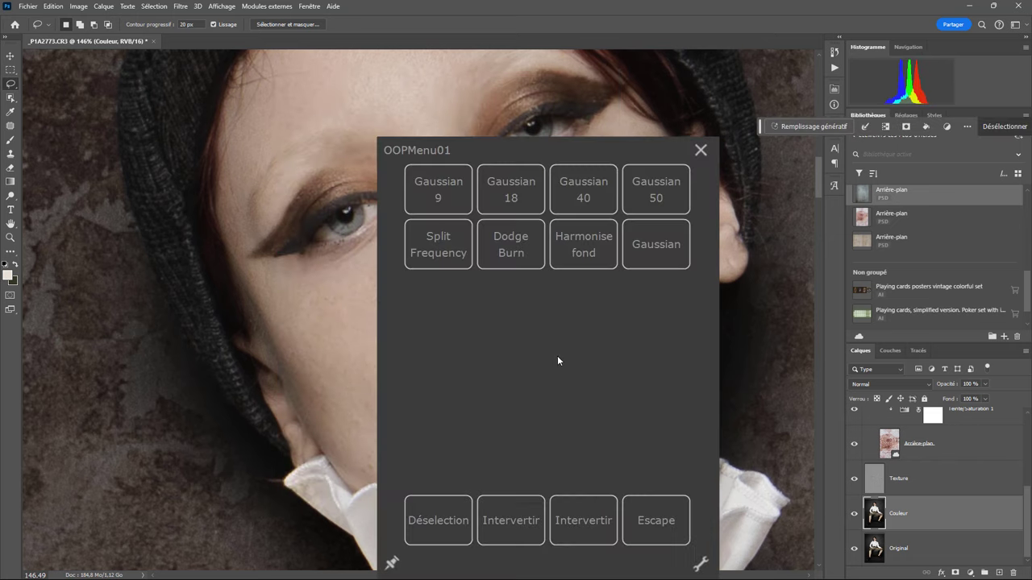
pyautogui.click(524, 216)
pyautogui.moveTo(661, 344)
pyautogui.mouseDown()
pyautogui.moveTo(657, 308)
pyautogui.moveTo(657, 403)
pyautogui.mouseUp()
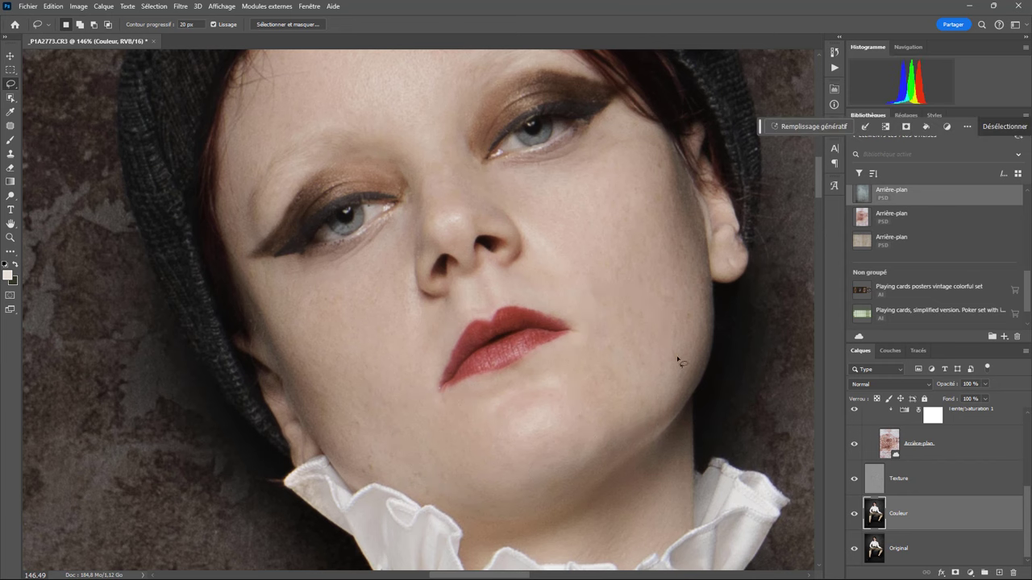
pyautogui.click(637, 126)
pyautogui.moveTo(570, 414)
pyautogui.mouseDown()
pyautogui.moveTo(562, 480)
pyautogui.moveTo(597, 425)
pyautogui.mouseUp()
pyautogui.click(562, 171)
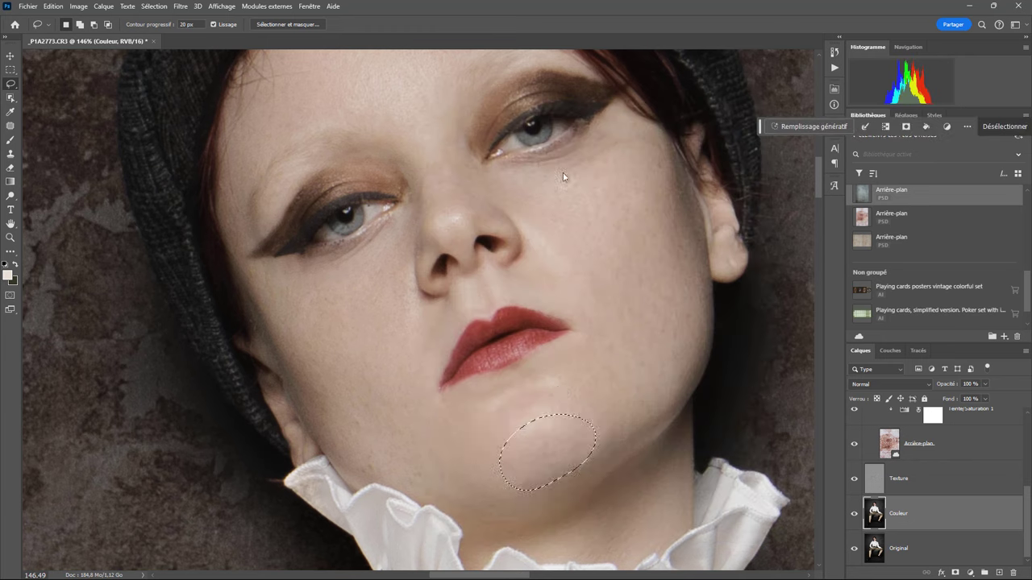
pyautogui.moveTo(560, 385)
pyautogui.mouseDown()
pyautogui.moveTo(502, 395)
pyautogui.moveTo(540, 417)
pyautogui.moveTo(584, 388)
pyautogui.mouseUp()
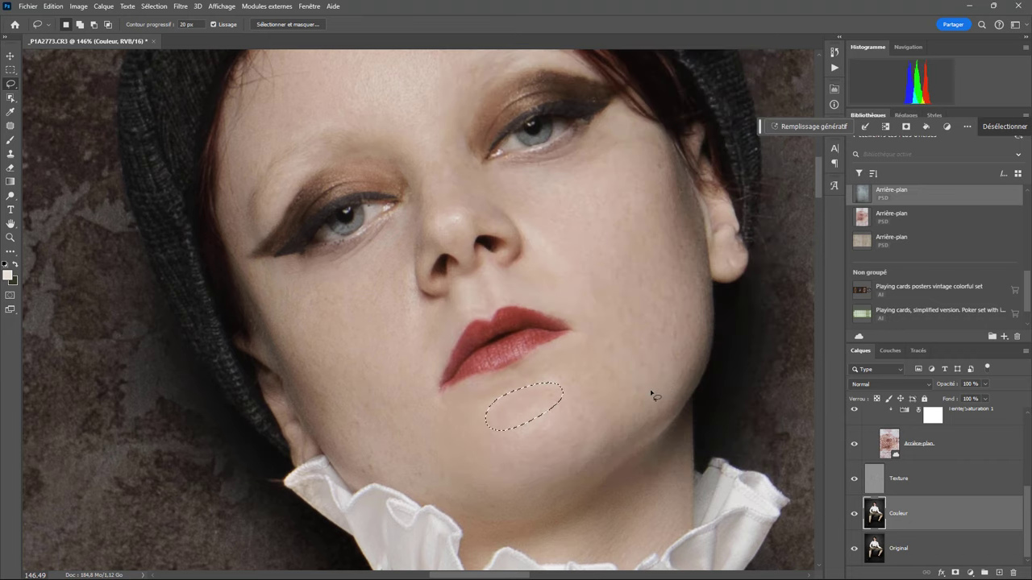
# Zoom out and centre the whole portrait to review the smoothed skin
pyautogui.scroll(3, 654, 395)
pyautogui.scroll(-3, 654, 395)
pyautogui.scroll(-3, 604, 435)
pyautogui.scroll(-2, 617, 475)
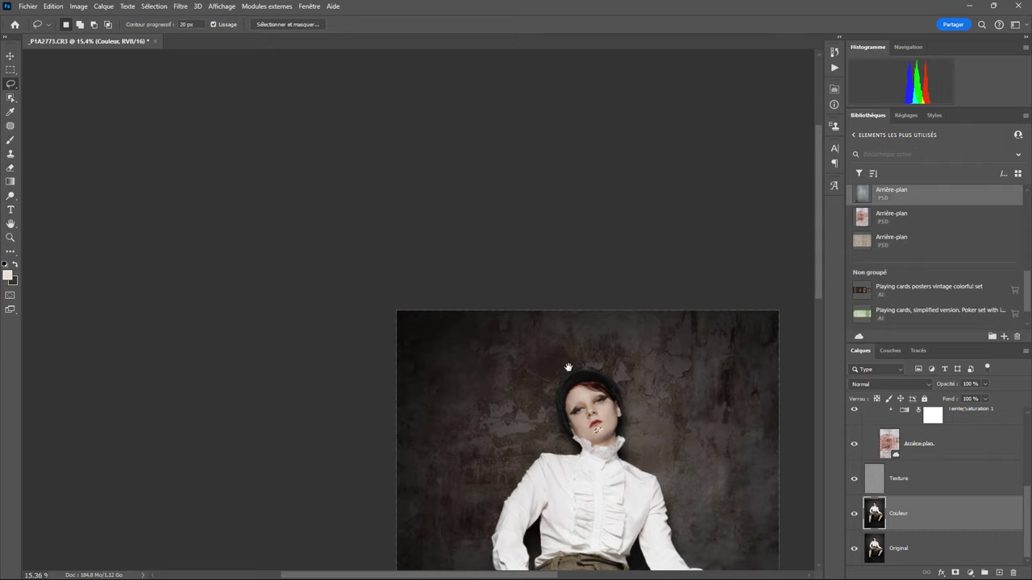
pyautogui.moveTo(626, 453); pyautogui.dragTo(578, 207)
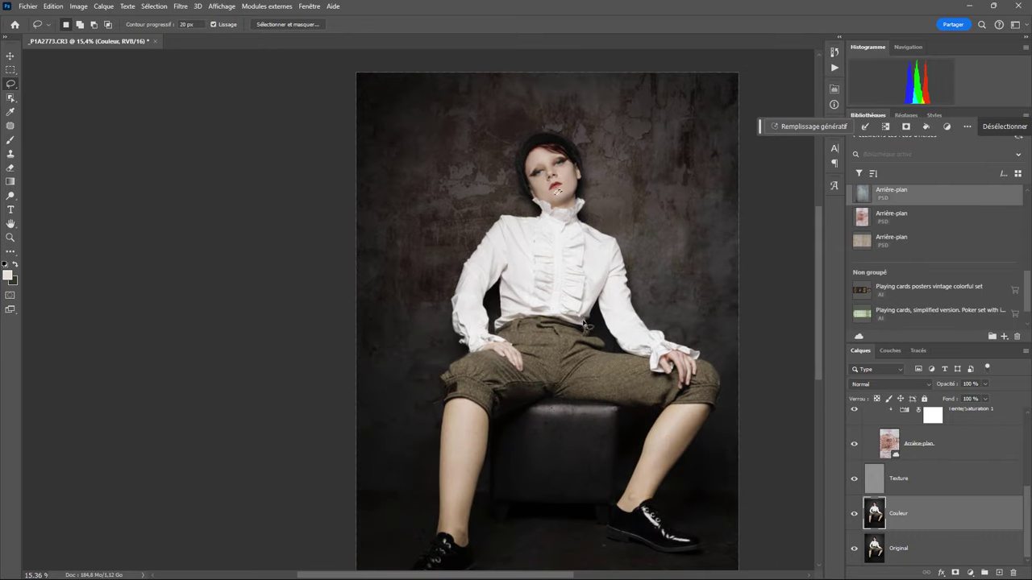
pyautogui.scroll(1, 558, 191)
pyautogui.scroll(3, 557, 191)
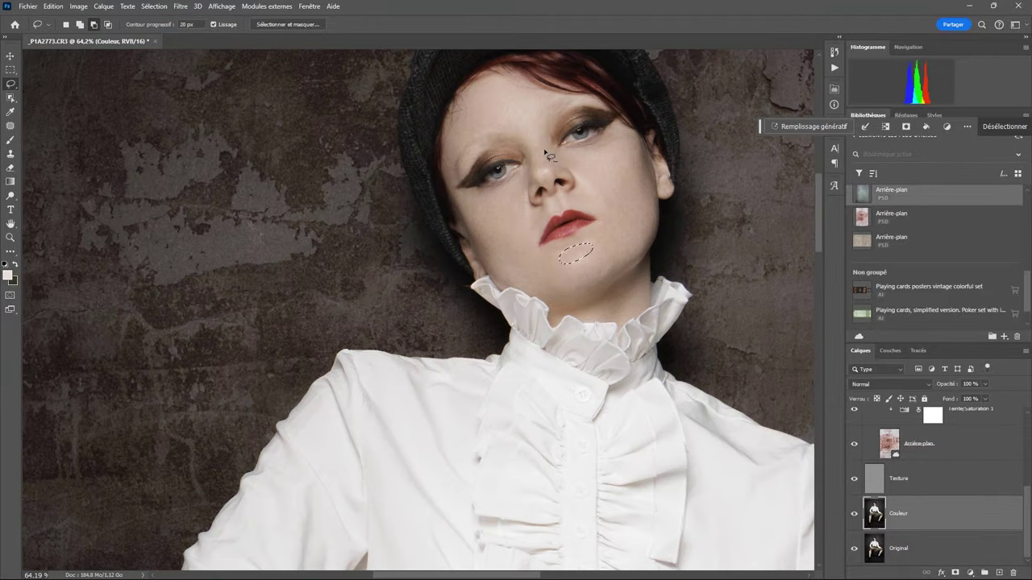
pyautogui.scroll(-3, 557, 189)
pyautogui.scroll(-2, 556, 189)
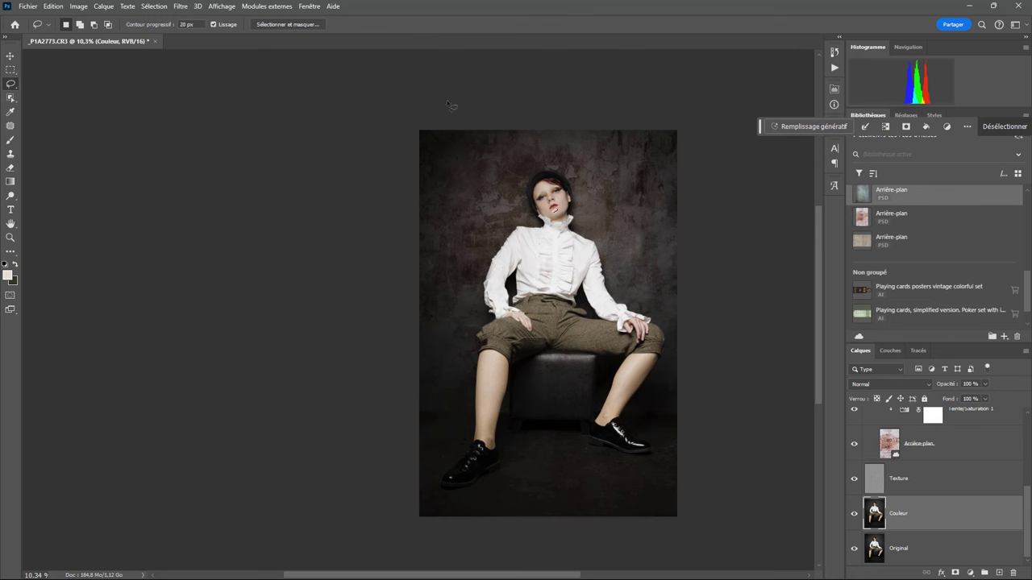
# Save and close the retouched portrait in Photoshop, sending it back to Lightroom Classic
pyautogui.click(154, 41)
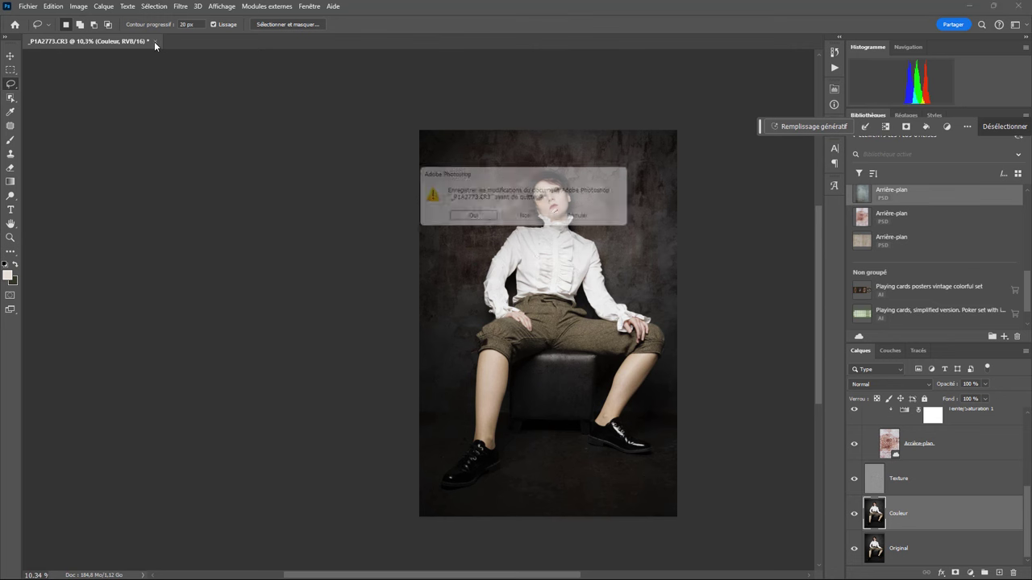
pyautogui.click(472, 219)
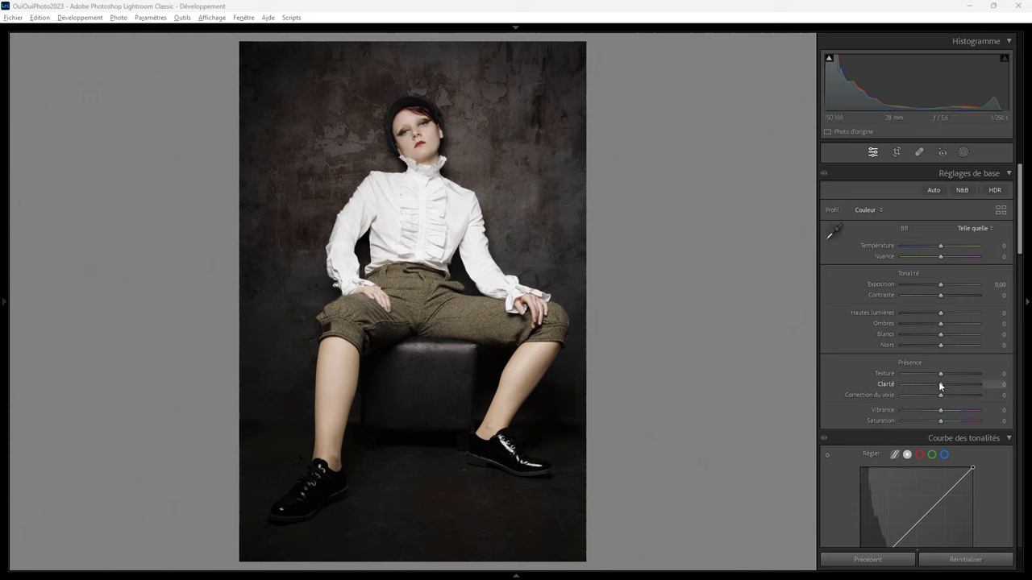
# Raise Clarté to +47 and add a post-crop vignette with Gain −16
pyautogui.moveTo(939, 385); pyautogui.dragTo(958, 384)
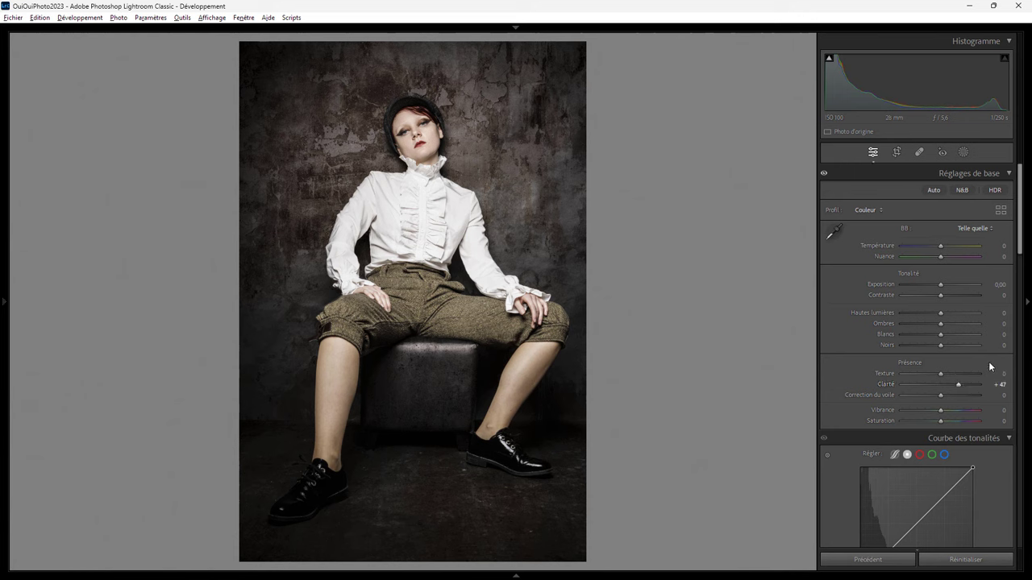
pyautogui.moveTo(1022, 234)
pyautogui.mouseDown()
pyautogui.moveTo(1025, 445)
pyautogui.moveTo(990, 508)
pyautogui.mouseUp()
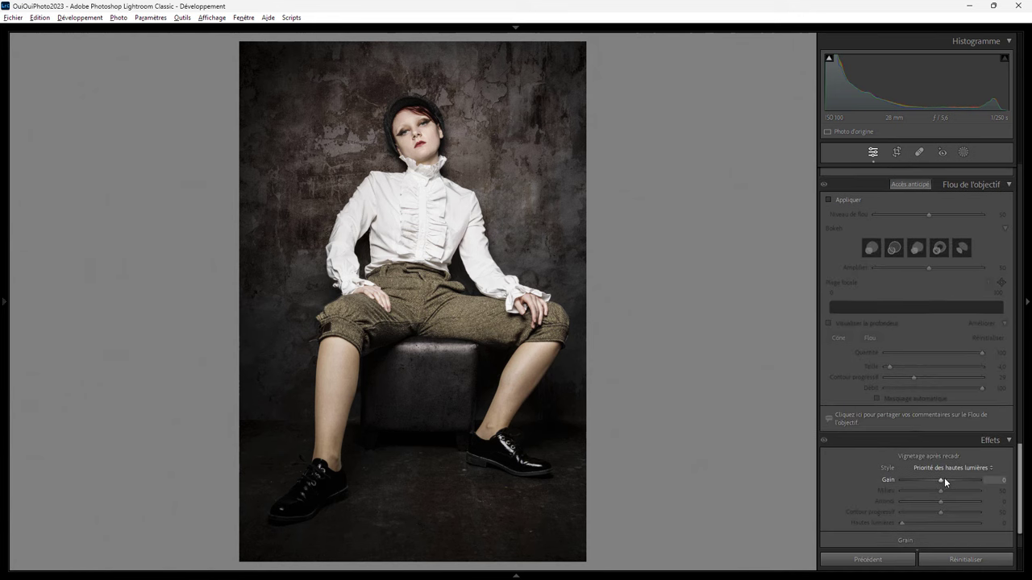
pyautogui.moveTo(938, 479); pyautogui.dragTo(932, 480)
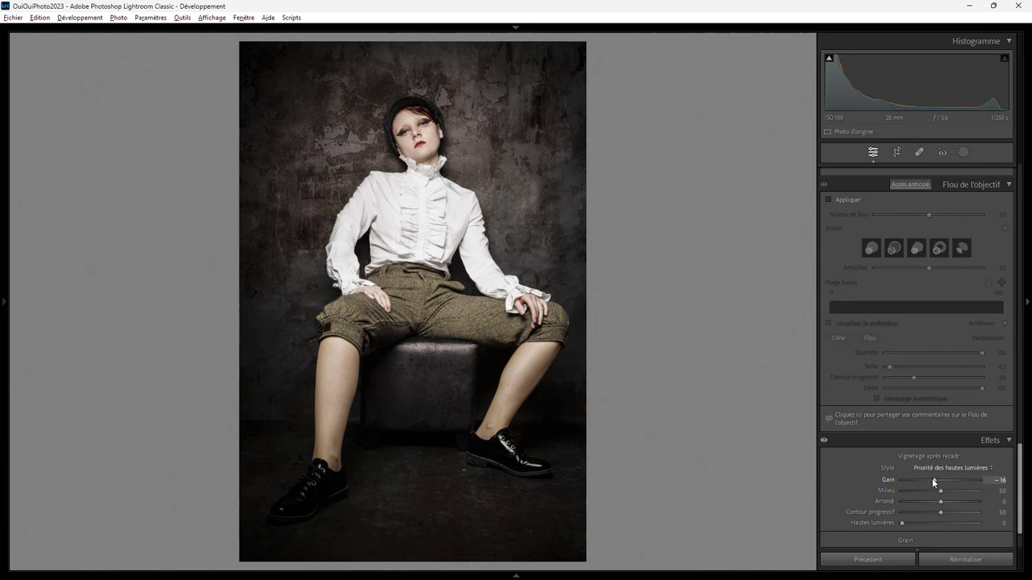
# Nudge the crop in at the bottom-left, apply it, then zoom to the face and back to Fit
pyautogui.click(896, 153)
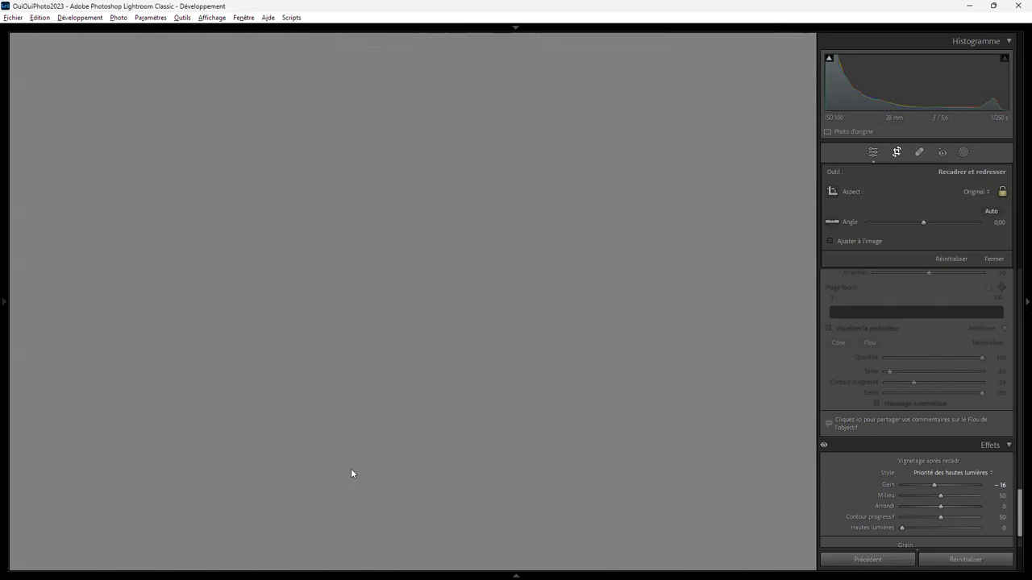
pyautogui.moveTo(242, 556); pyautogui.dragTo(246, 554)
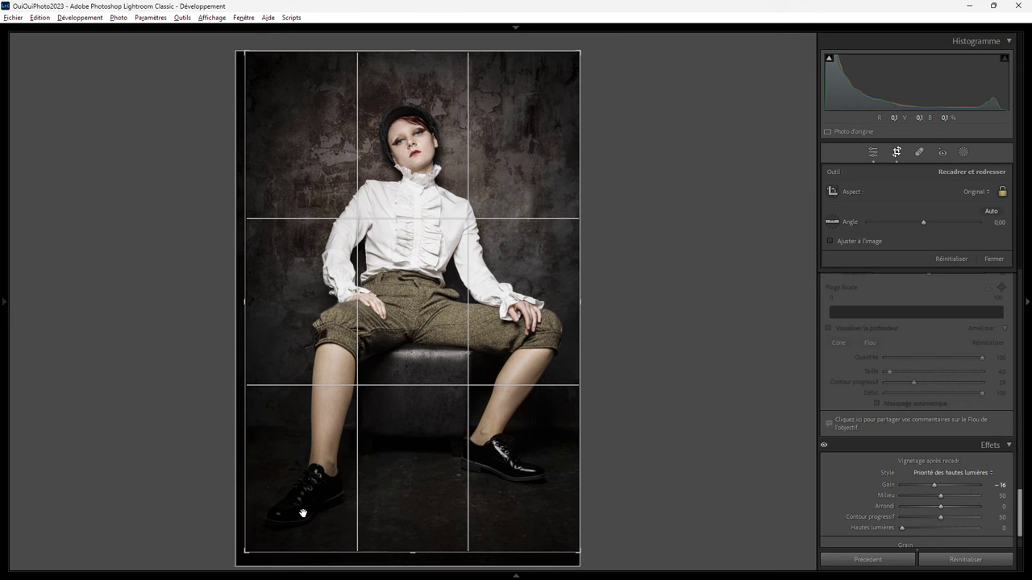
pyautogui.press('Return')
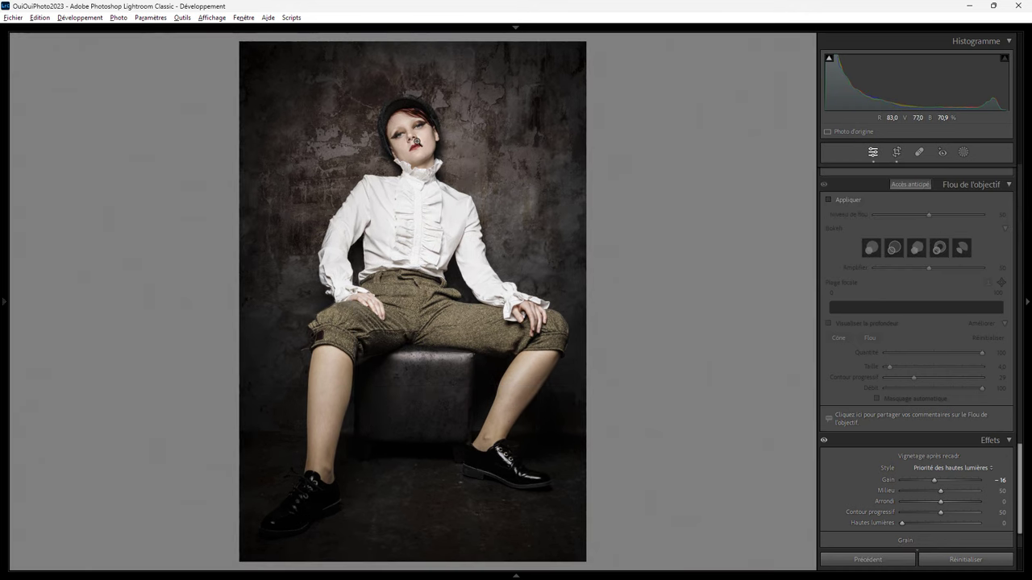
pyautogui.click(418, 143)
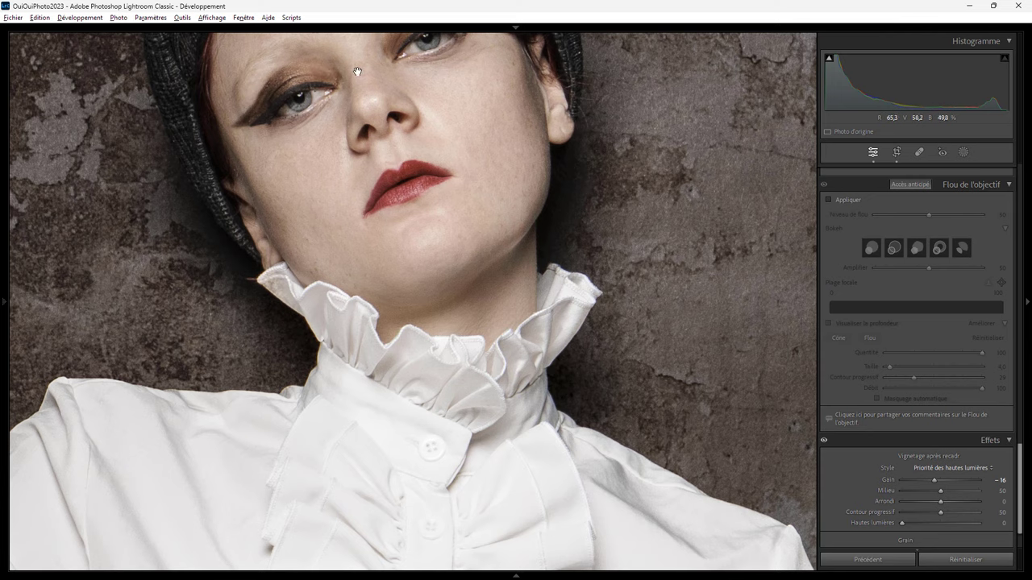
pyautogui.click(465, 168)
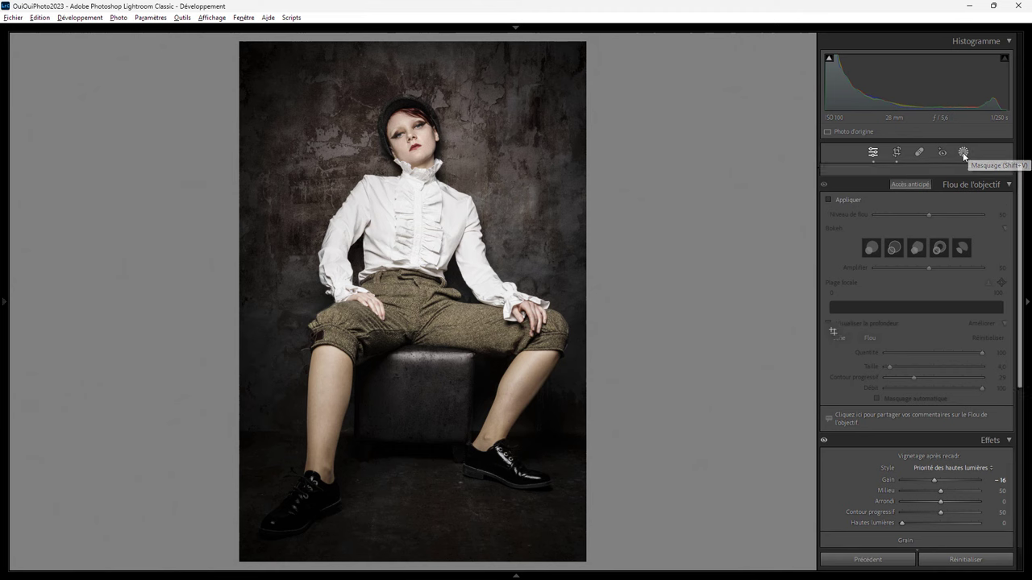
# Create a Facial Skin mask for Person 1
pyautogui.click(963, 152)
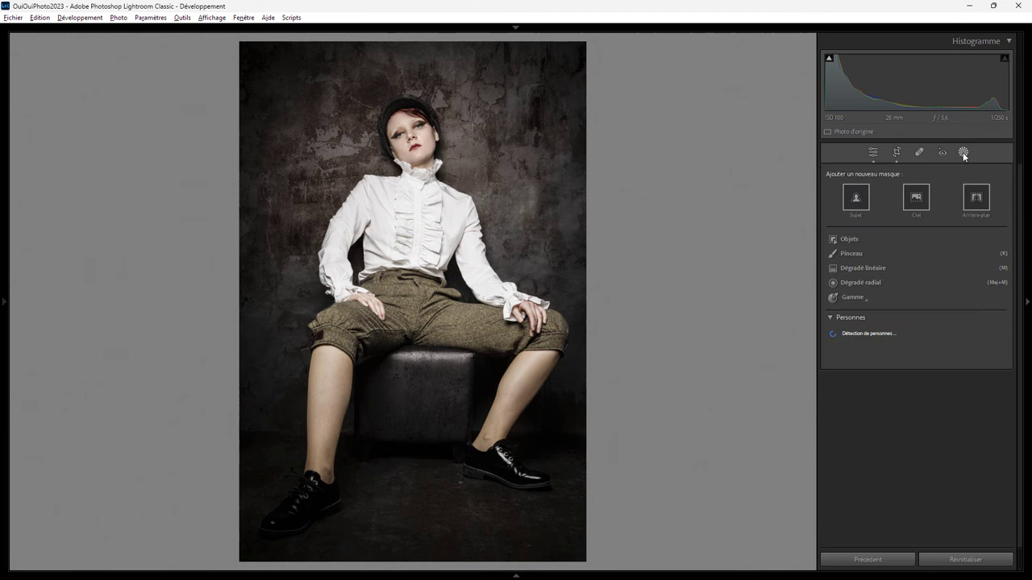
pyautogui.click(842, 336)
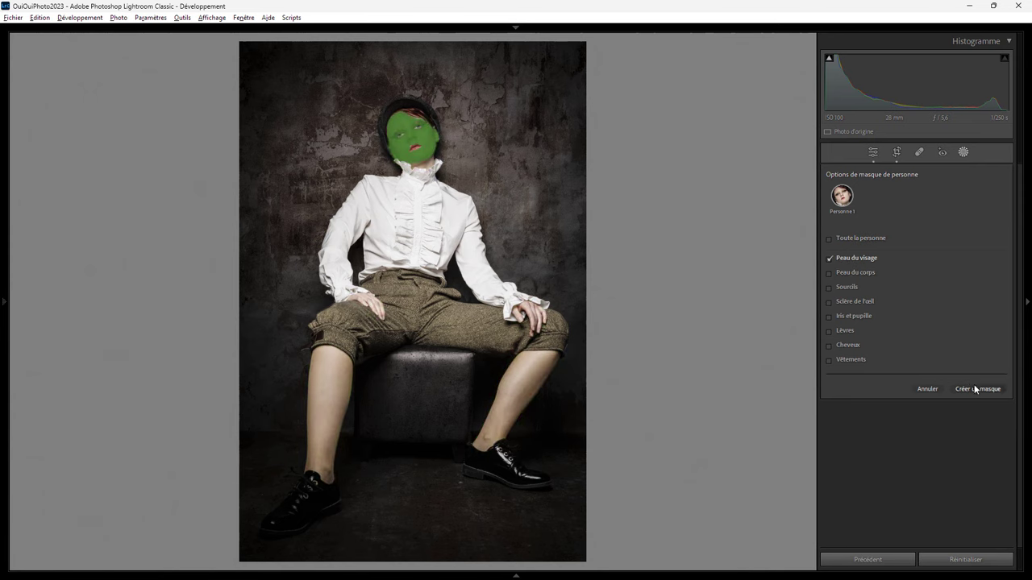
pyautogui.click(974, 391)
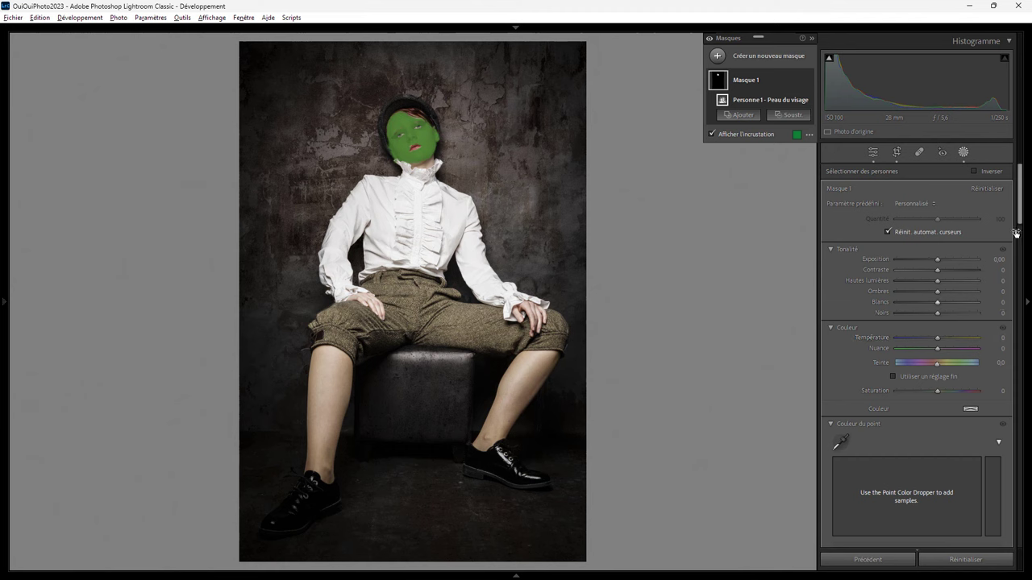
# In the face mask, lower Clarity, raise Exposition to 0.19 and Blancs to +5
pyautogui.moveTo(1020, 224); pyautogui.dragTo(1013, 305)
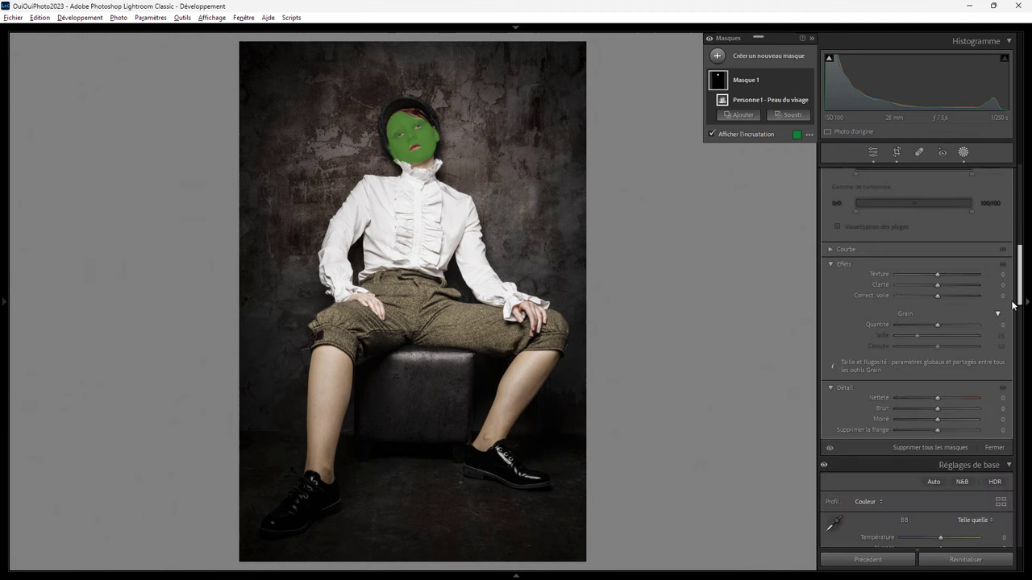
pyautogui.moveTo(938, 284)
pyautogui.mouseDown()
pyautogui.moveTo(915, 283)
pyautogui.moveTo(977, 282)
pyautogui.moveTo(911, 288)
pyautogui.moveTo(943, 287)
pyautogui.moveTo(934, 287)
pyautogui.mouseUp()
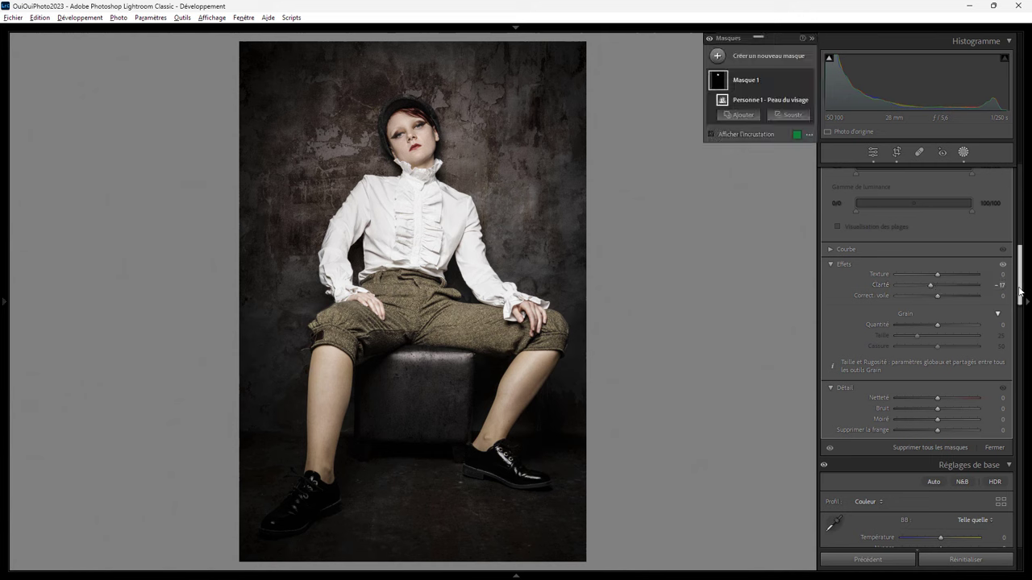
pyautogui.scroll(5, 1030, 255)
pyautogui.scroll(3, 1029, 255)
pyautogui.scroll(3, 1030, 255)
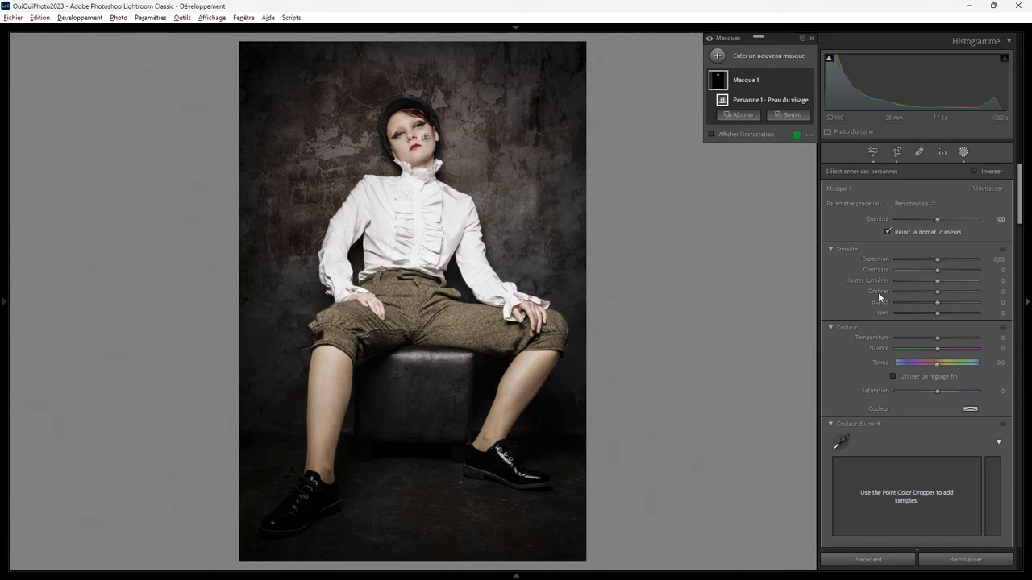
pyautogui.moveTo(937, 261); pyautogui.dragTo(938, 259)
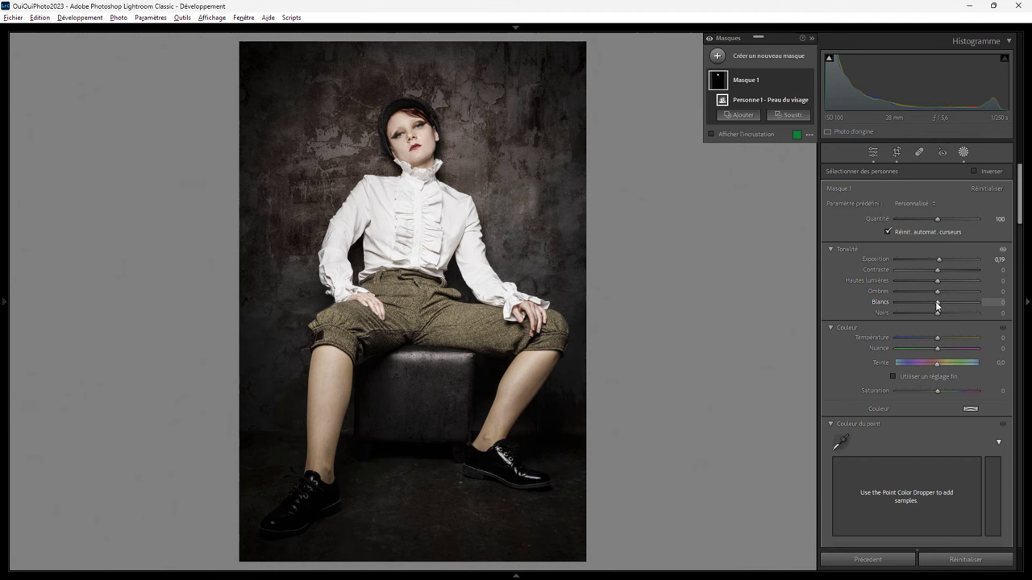
pyautogui.moveTo(937, 305); pyautogui.dragTo(937, 305)
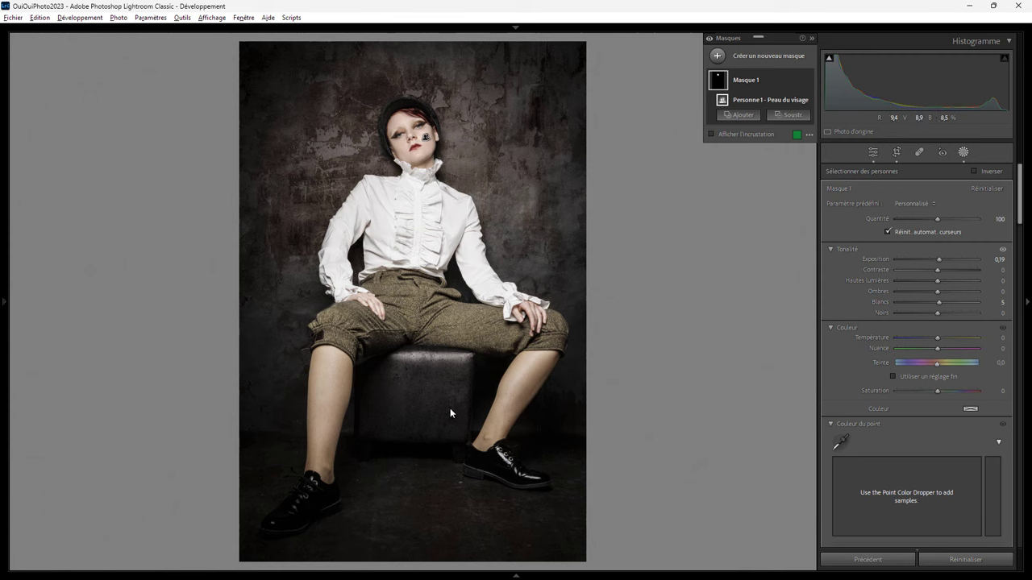
pyautogui.click(872, 154)
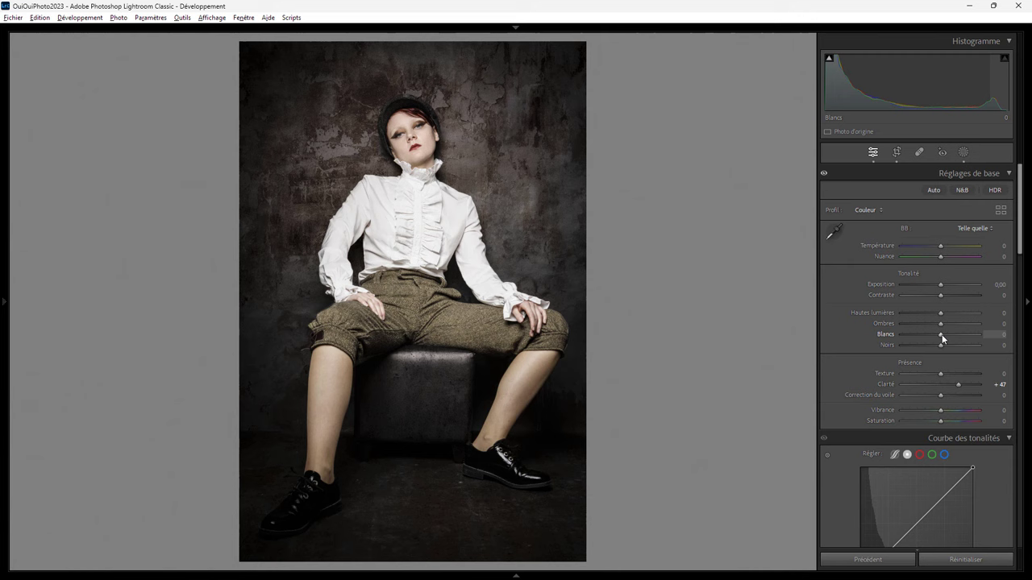
# Set the global Blancs slider from +36 down to +20, after a trial reset and undo
pyautogui.scroll(5, 940, 337)
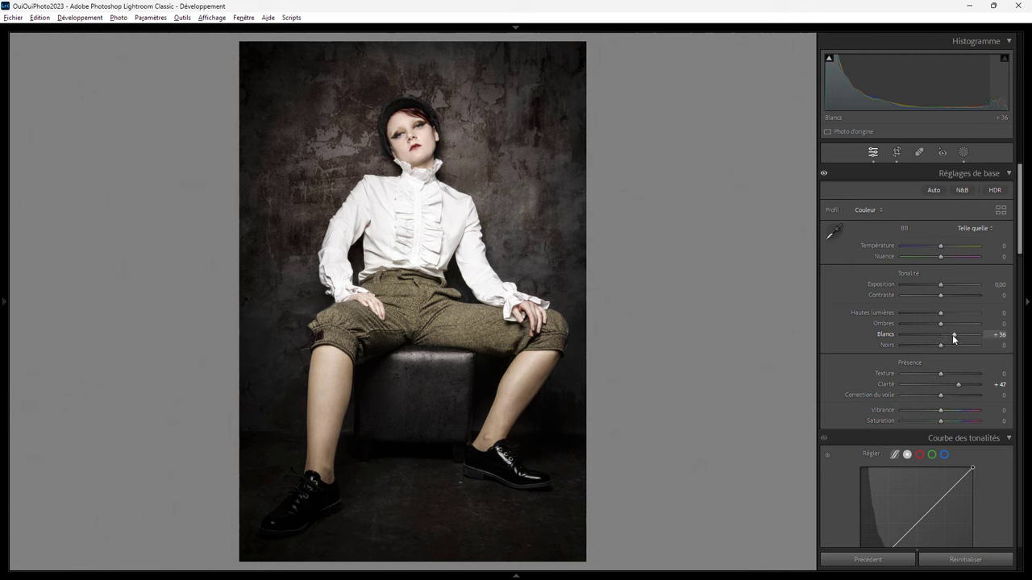
pyautogui.moveTo(954, 334); pyautogui.dragTo(940, 334)
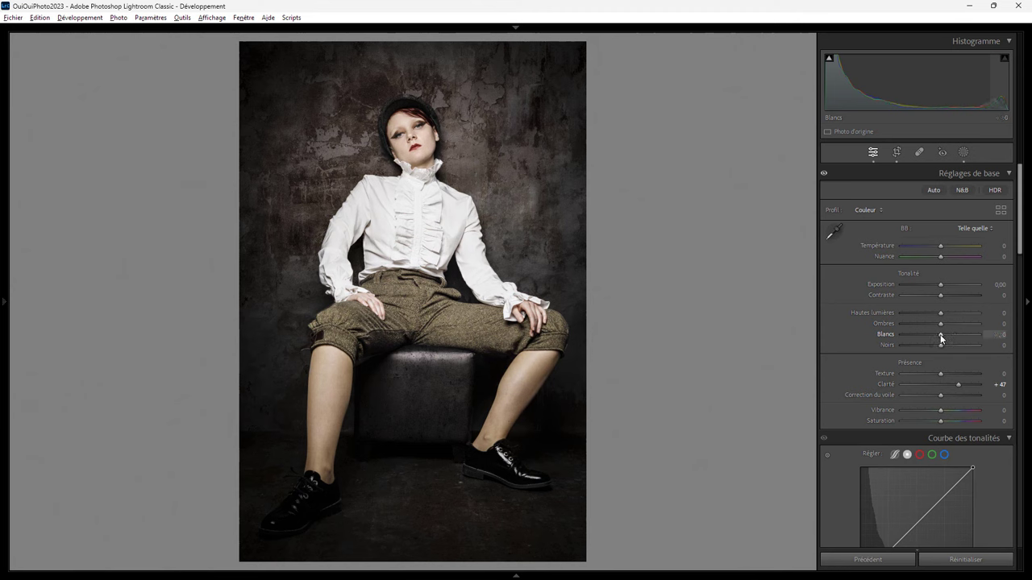
pyautogui.hotkey('ctrl', 'z')
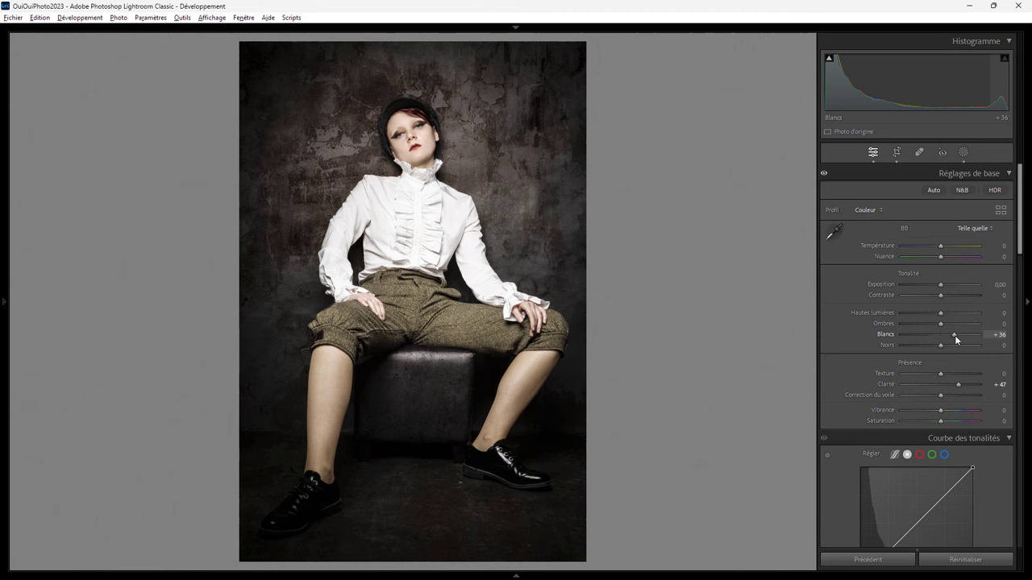
pyautogui.moveTo(954, 335); pyautogui.dragTo(948, 336)
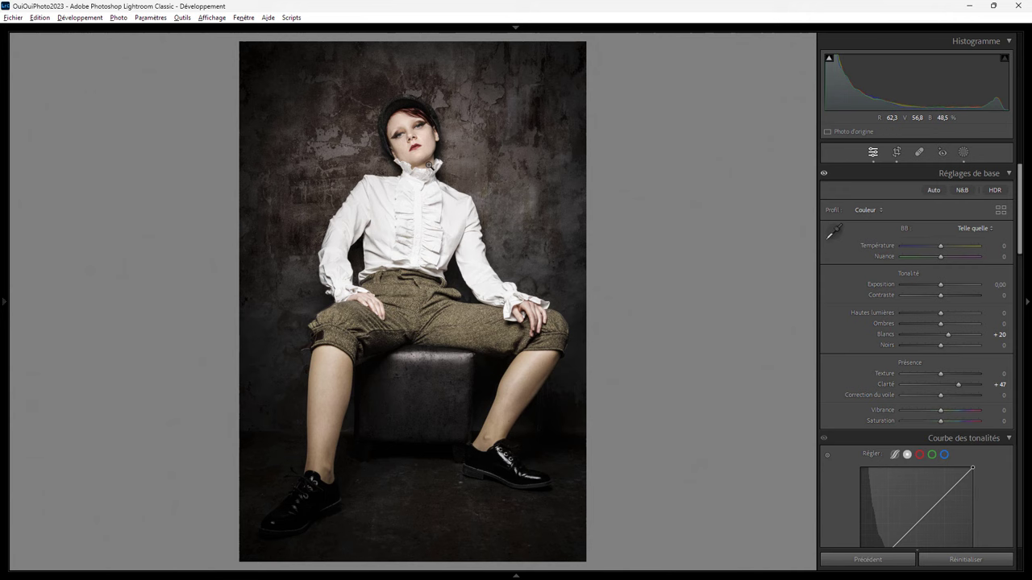
pyautogui.click(374, 232)
pyautogui.moveTo(359, 216)
pyautogui.mouseDown()
pyautogui.moveTo(538, 212)
pyautogui.moveTo(472, 319)
pyautogui.mouseUp()
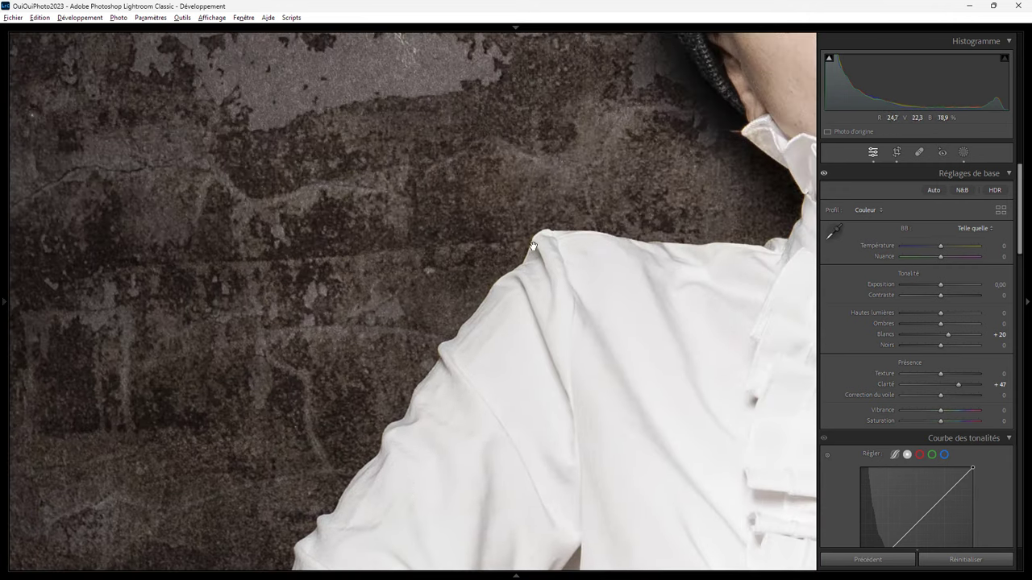
pyautogui.moveTo(714, 299); pyautogui.dragTo(519, 350)
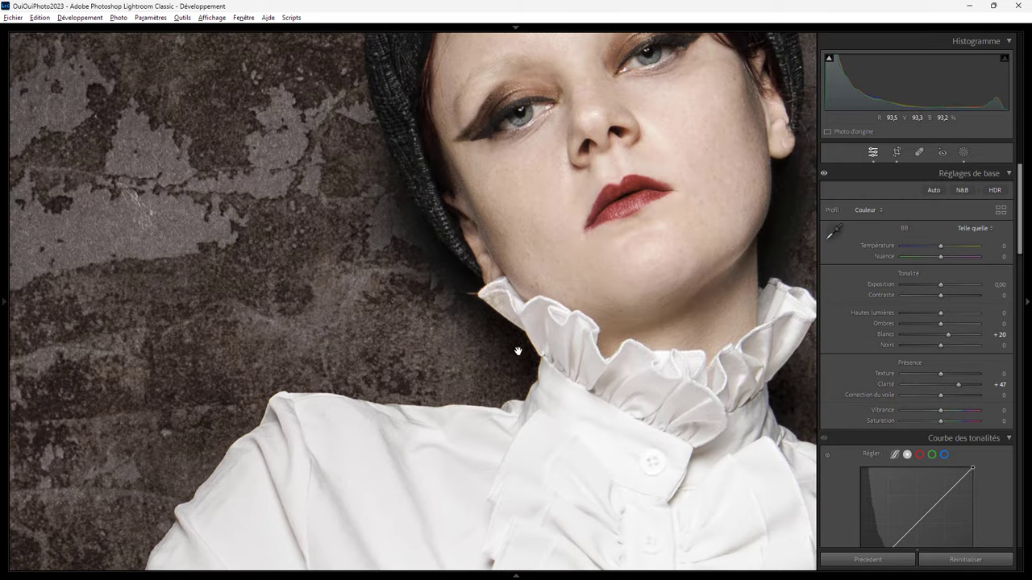
pyautogui.moveTo(588, 276); pyautogui.dragTo(568, 328)
pyautogui.moveTo(676, 235); pyautogui.dragTo(610, 109)
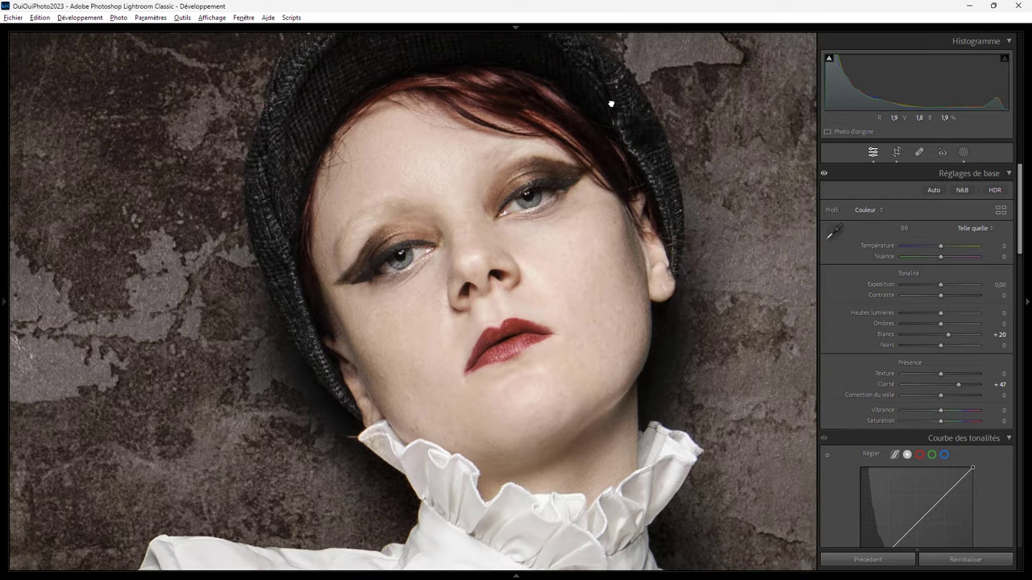
pyautogui.moveTo(641, 376); pyautogui.dragTo(694, 525)
pyautogui.moveTo(589, 233); pyautogui.dragTo(721, 556)
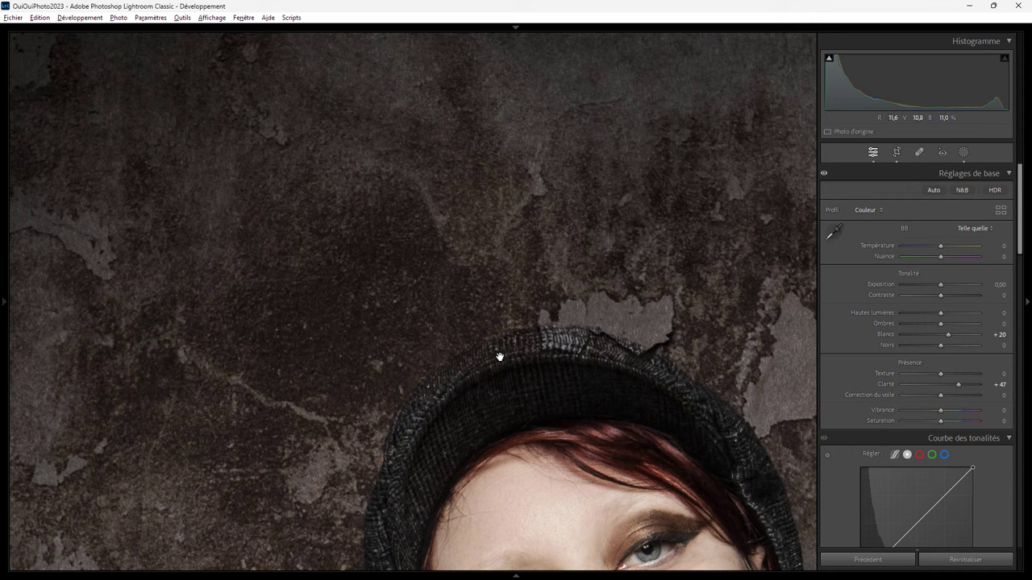
pyautogui.click(597, 399)
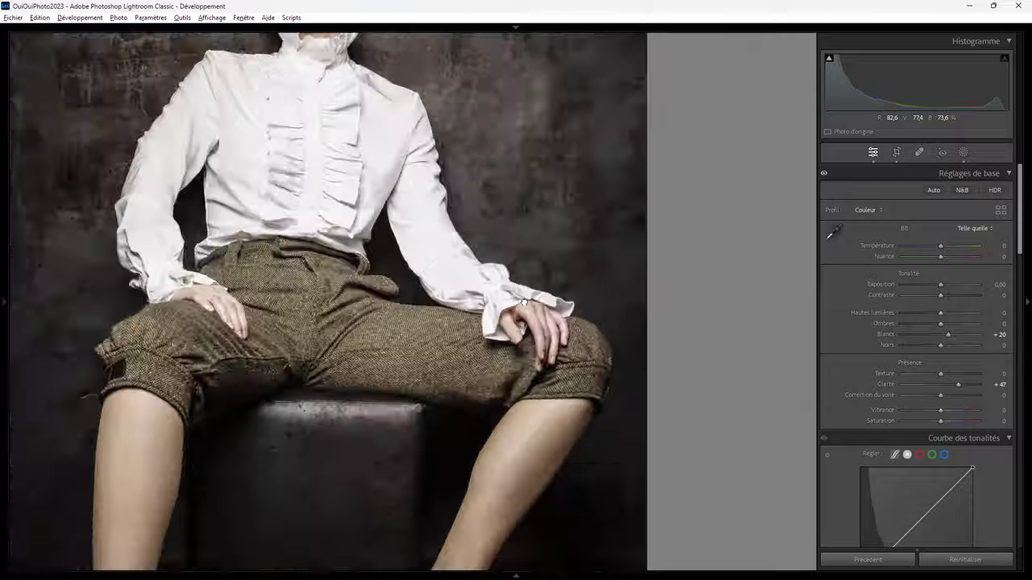
pyautogui.click(518, 303)
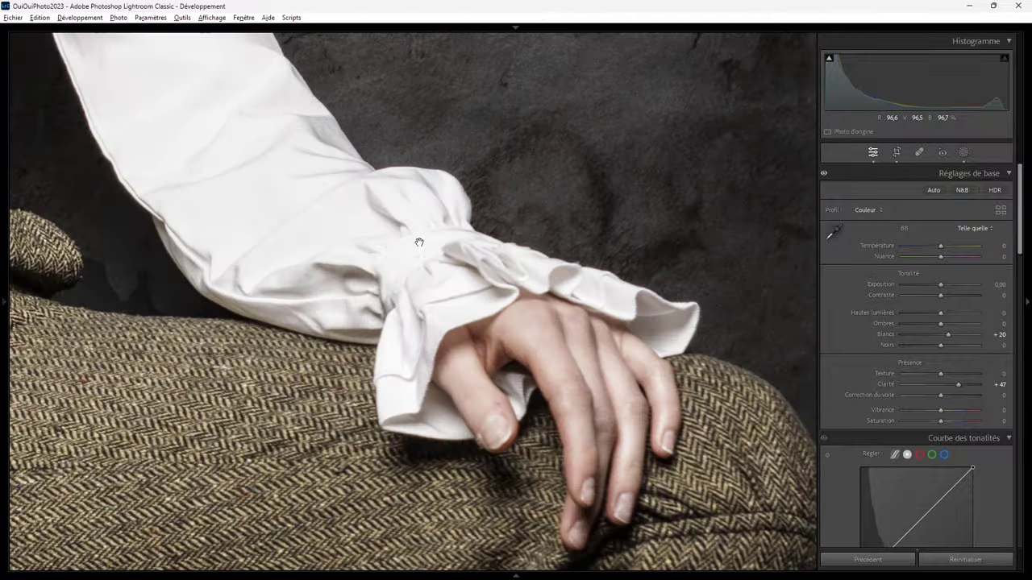
pyautogui.click(516, 325)
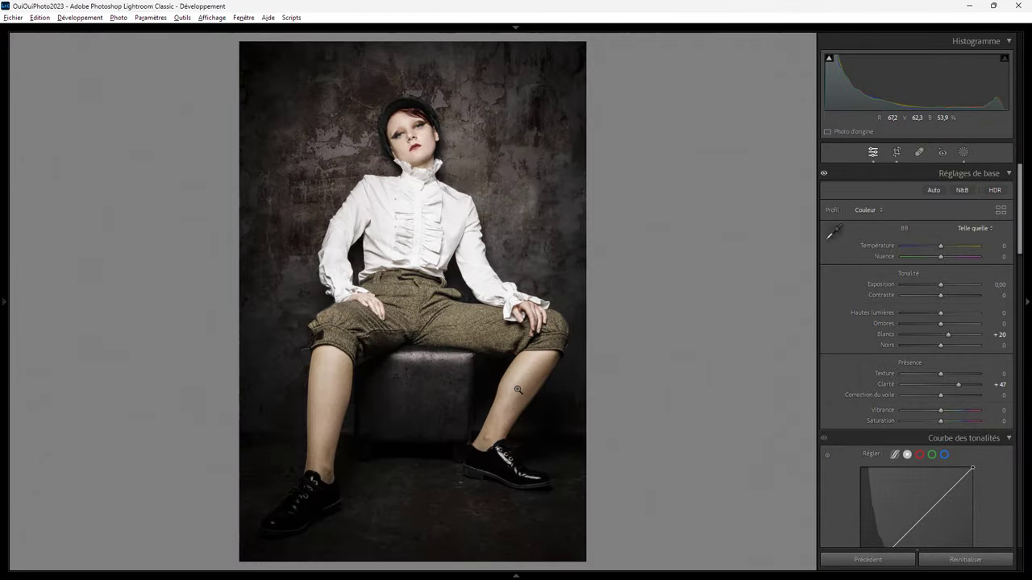